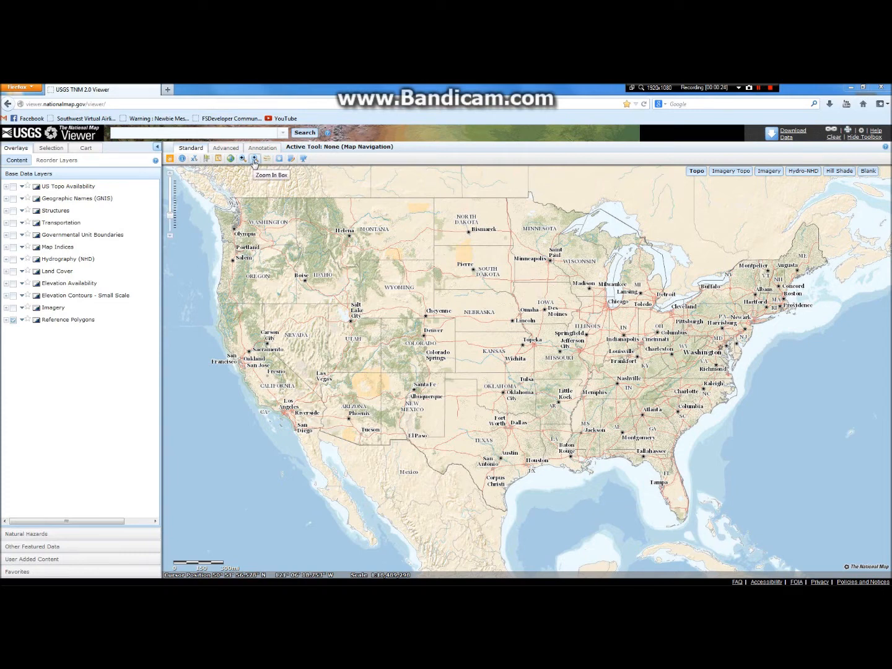
# Zoom the map to Spokane International Airport with Zoom In Box and display the Imagery base map.
pyautogui.click(254, 159)
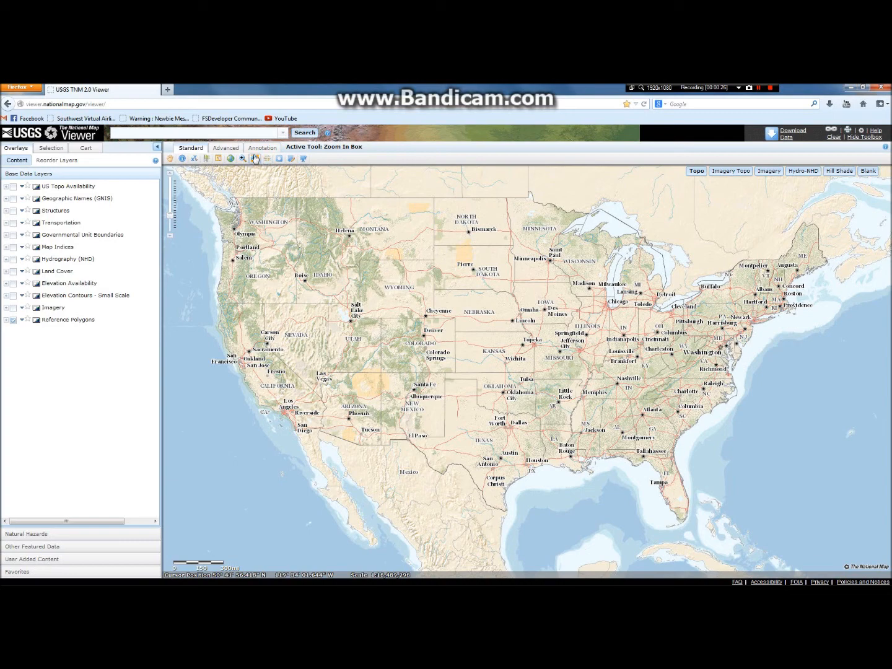
pyautogui.moveTo(278, 215); pyautogui.dragTo(307, 237)
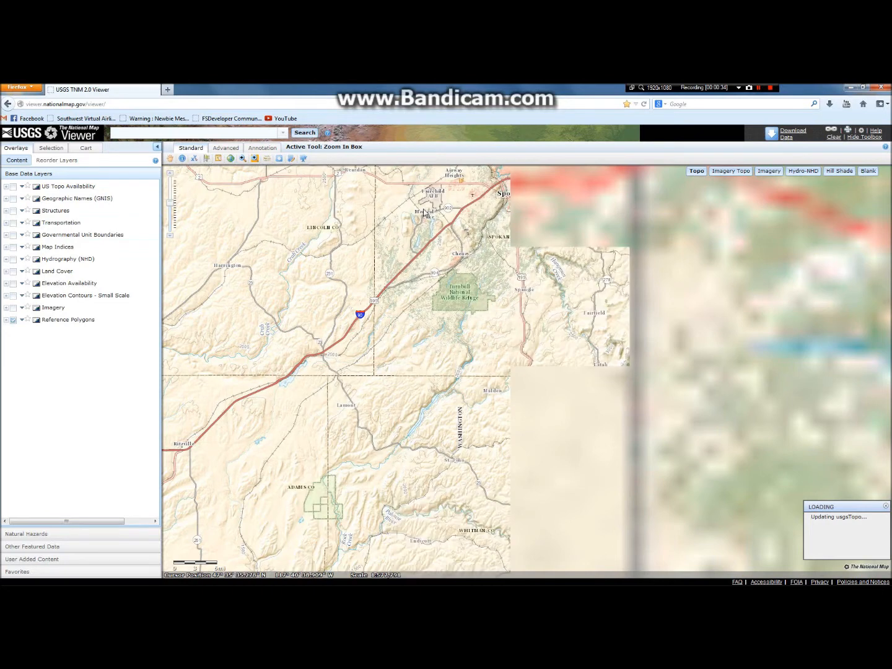
pyautogui.moveTo(460, 183); pyautogui.dragTo(489, 199)
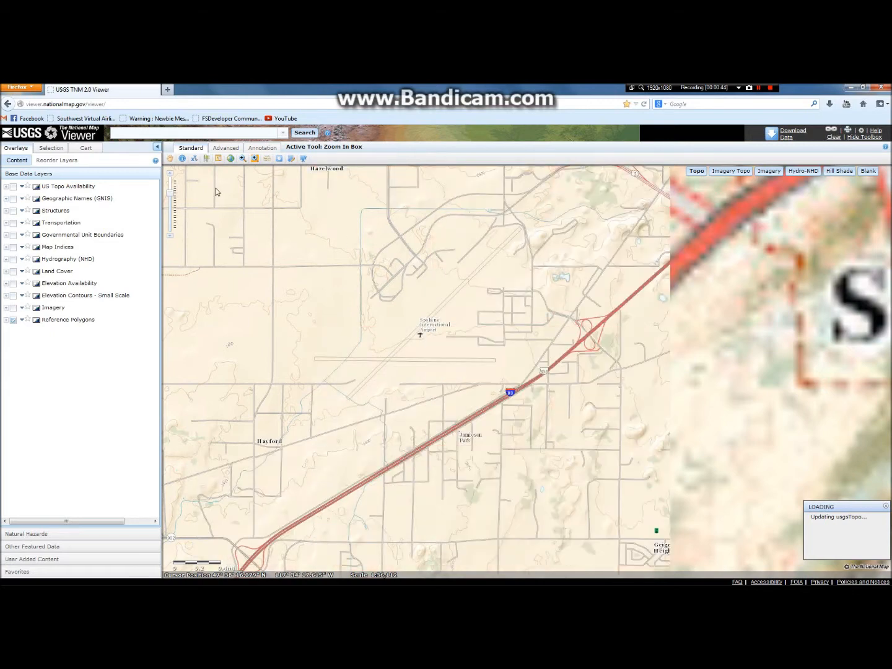
pyautogui.moveTo(212, 182)
pyautogui.mouseDown()
pyautogui.moveTo(570, 405)
pyautogui.moveTo(609, 505)
pyautogui.moveTo(634, 496)
pyautogui.mouseUp()
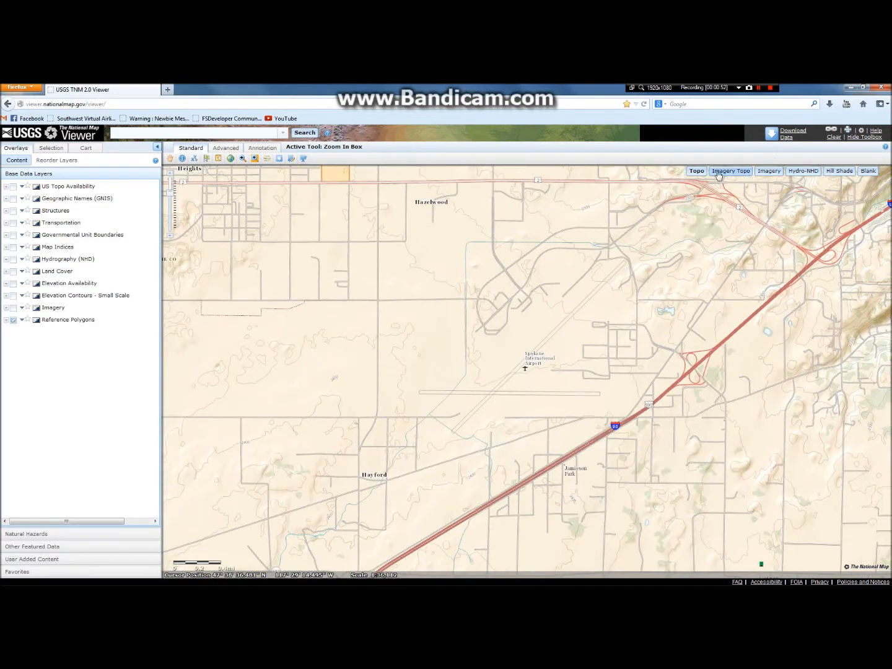
pyautogui.click(769, 172)
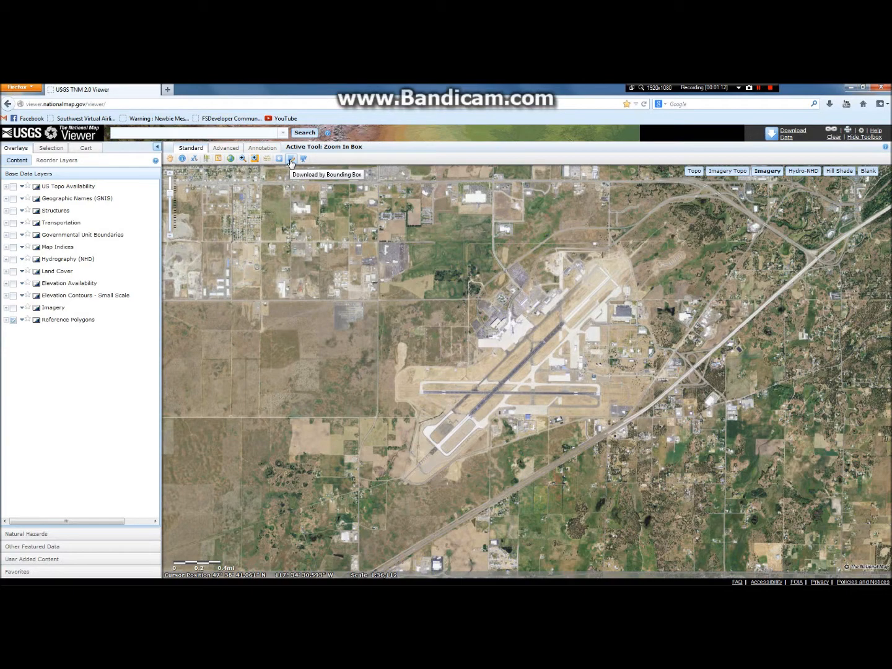
# Define a download bounding box around the airport and request the Orthoimagery theme for it.
pyautogui.click(290, 160)
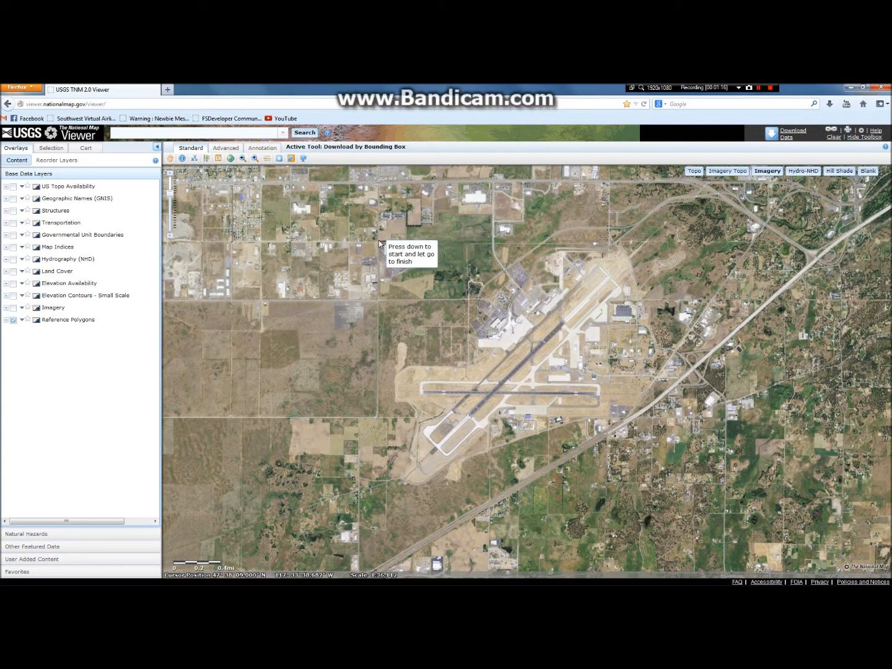
pyautogui.moveTo(379, 242); pyautogui.dragTo(675, 498)
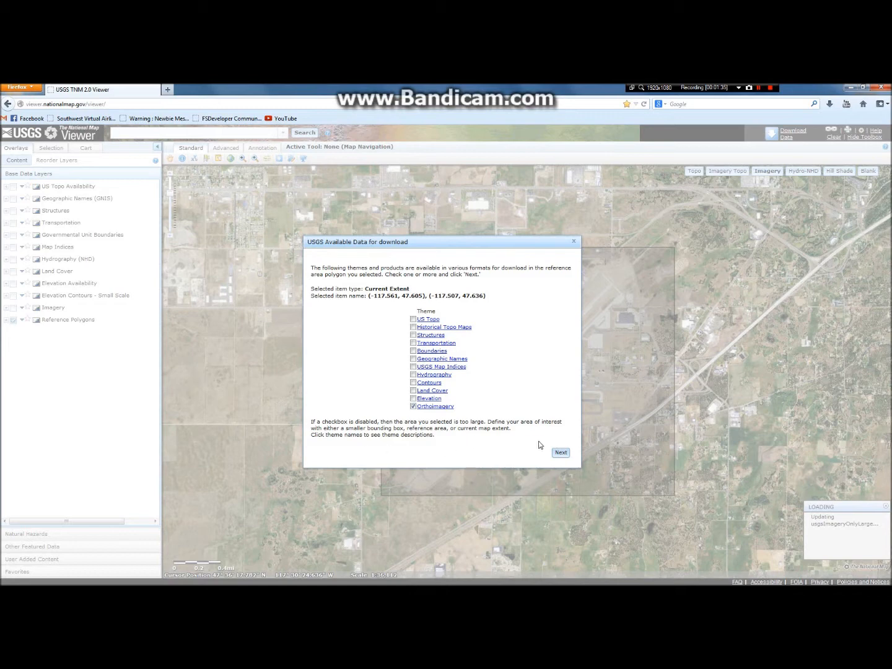
pyautogui.click(560, 454)
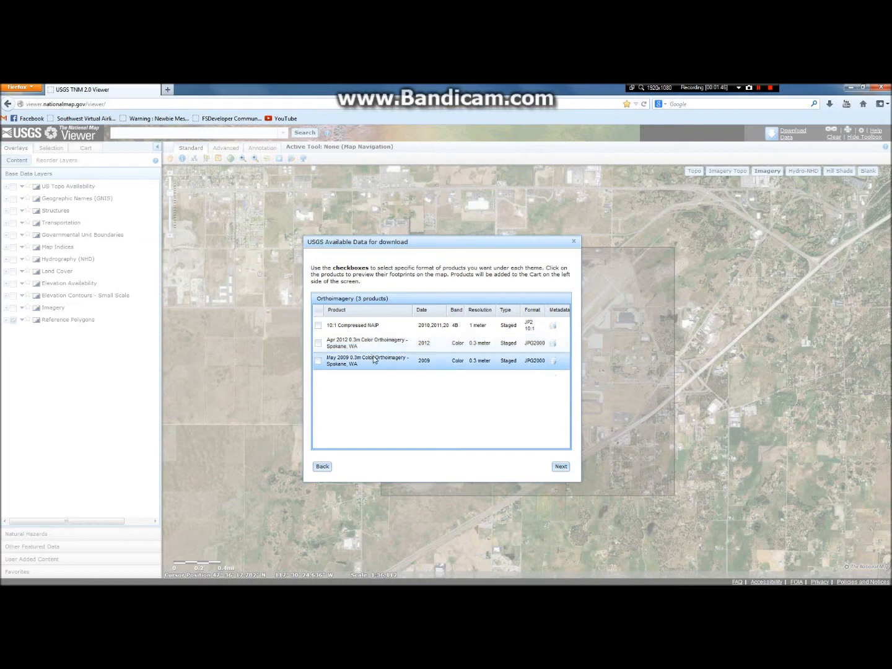
# Choose the Apr 2012 0.3m Color Orthoimagery - Spokane, WA product and add it to the cart.
pyautogui.click(317, 344)
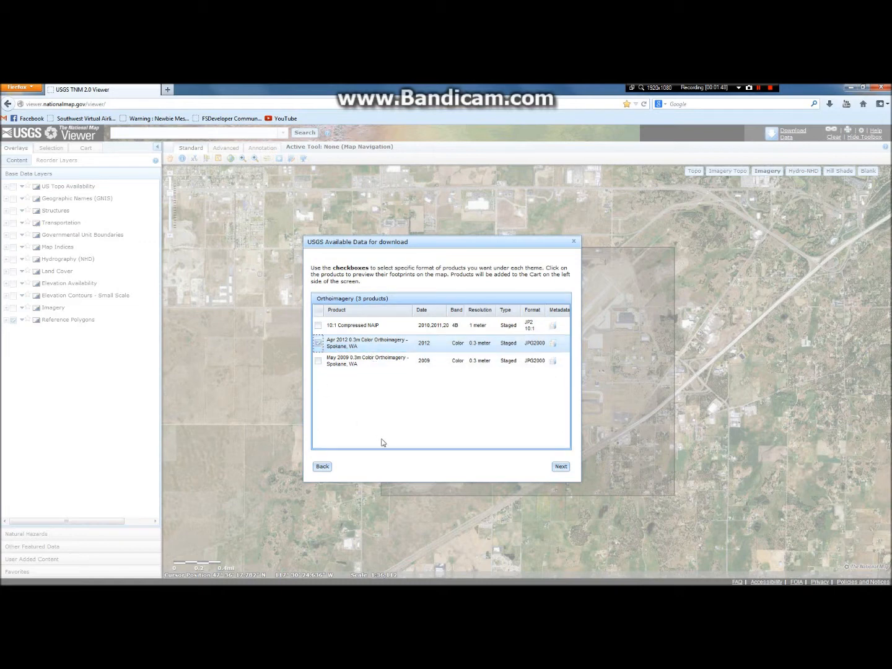
pyautogui.click(317, 343)
pyautogui.click(318, 363)
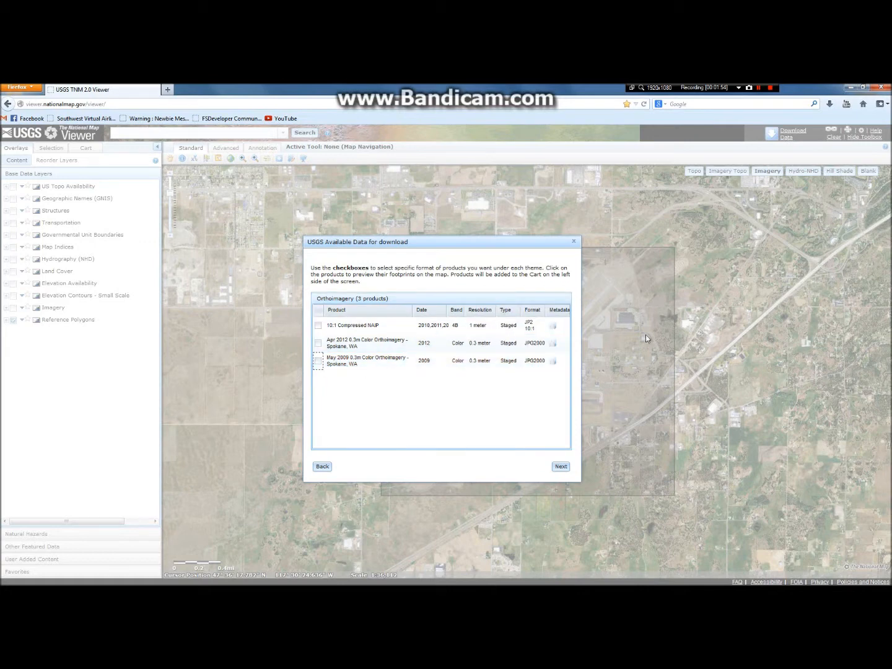
pyautogui.click(320, 344)
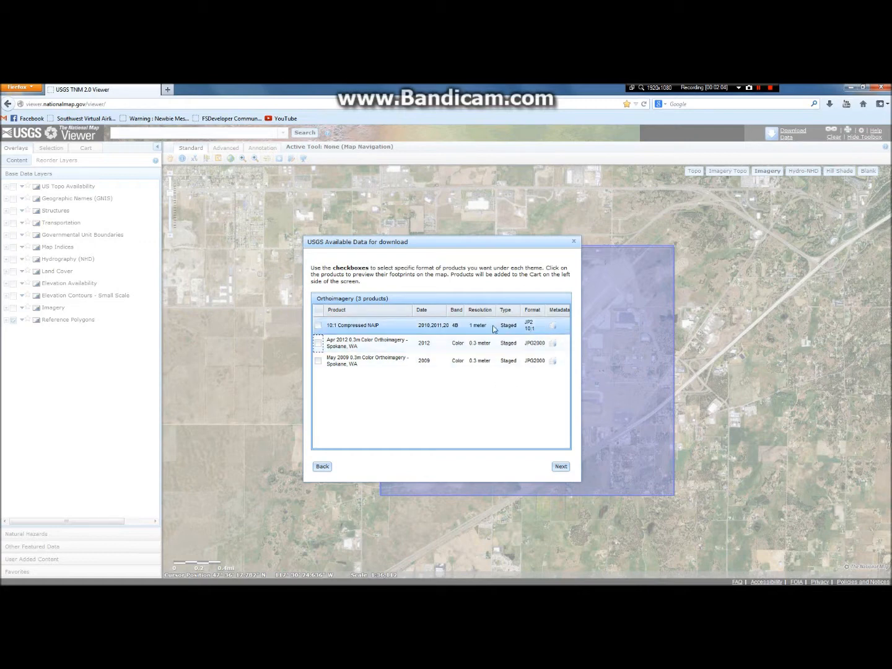
pyautogui.click(318, 343)
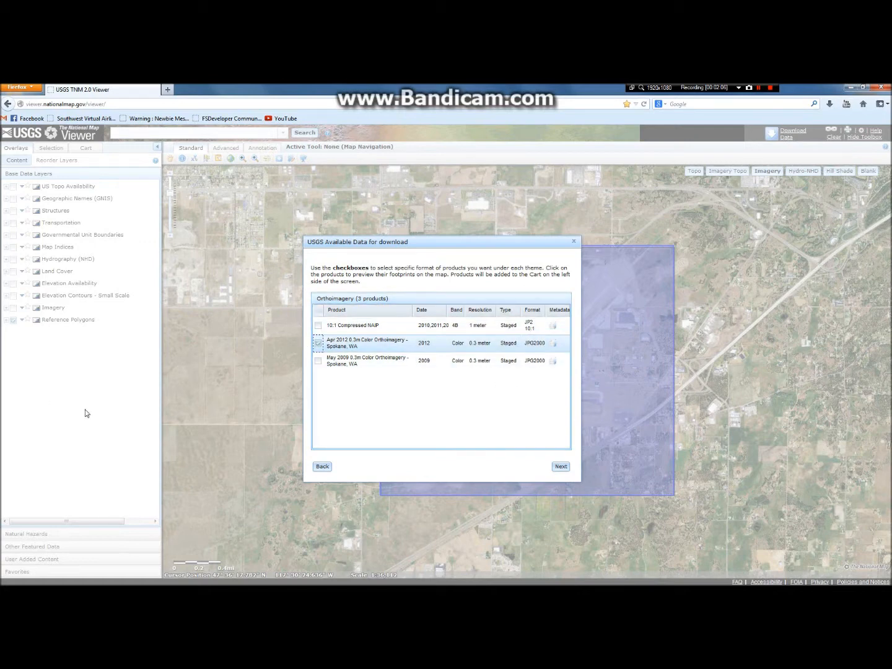
pyautogui.click(561, 467)
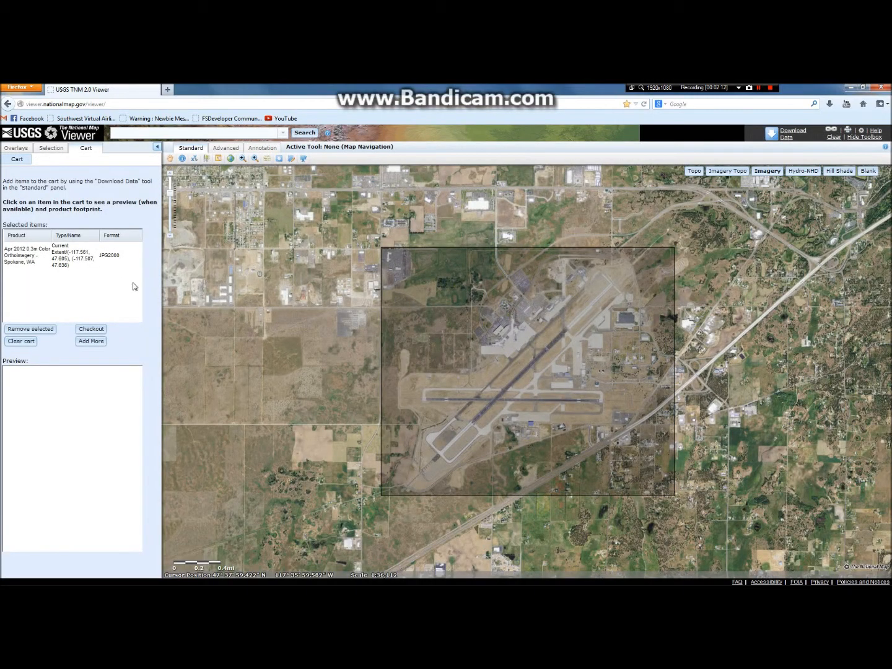
# Check out the orthoimagery item as far as the e-mail address form, and leave the browser.
pyautogui.click(123, 265)
pyautogui.click(91, 329)
pyautogui.click(40, 217)
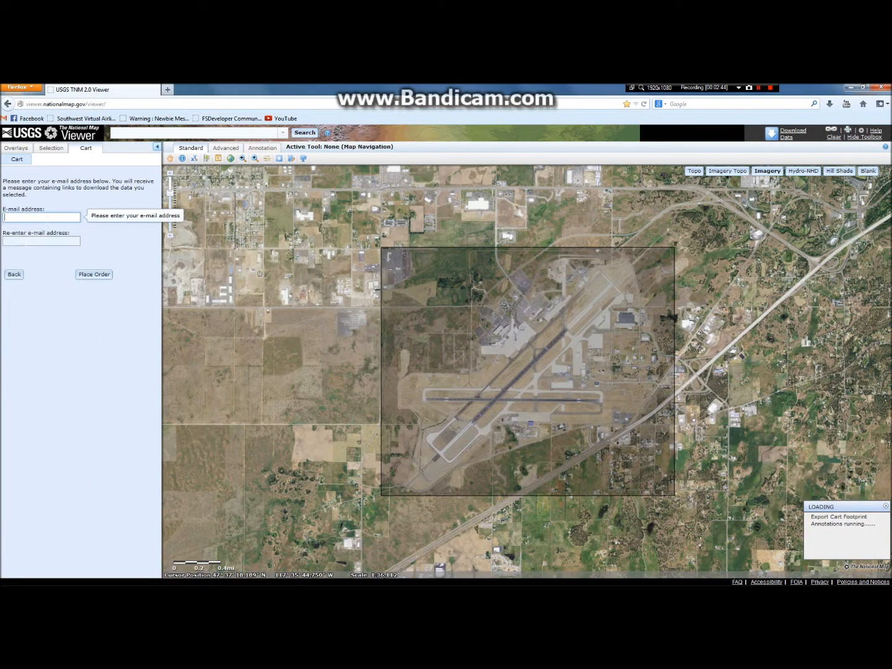
pyautogui.click(40, 241)
pyautogui.click(39, 217)
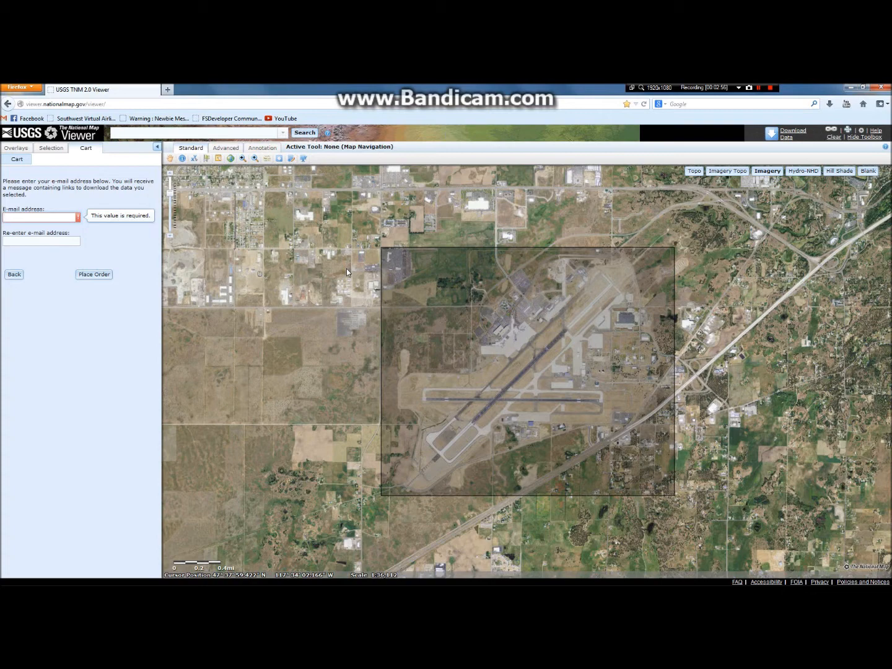
pyautogui.click(888, 90)
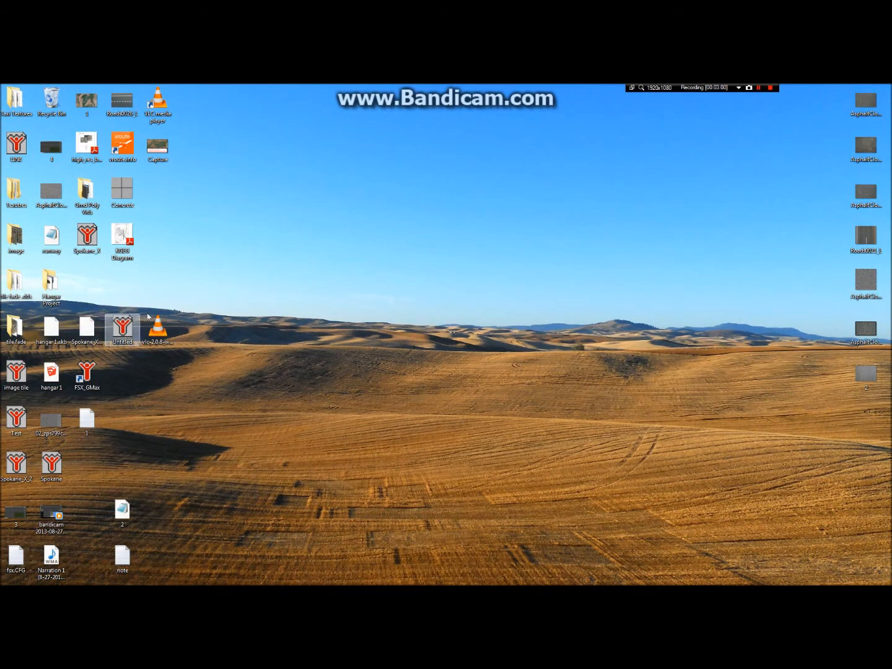
# Browse the aerial tiles in the desktop's image folder and view material_11 at full size.
pyautogui.doubleClick(18, 242)
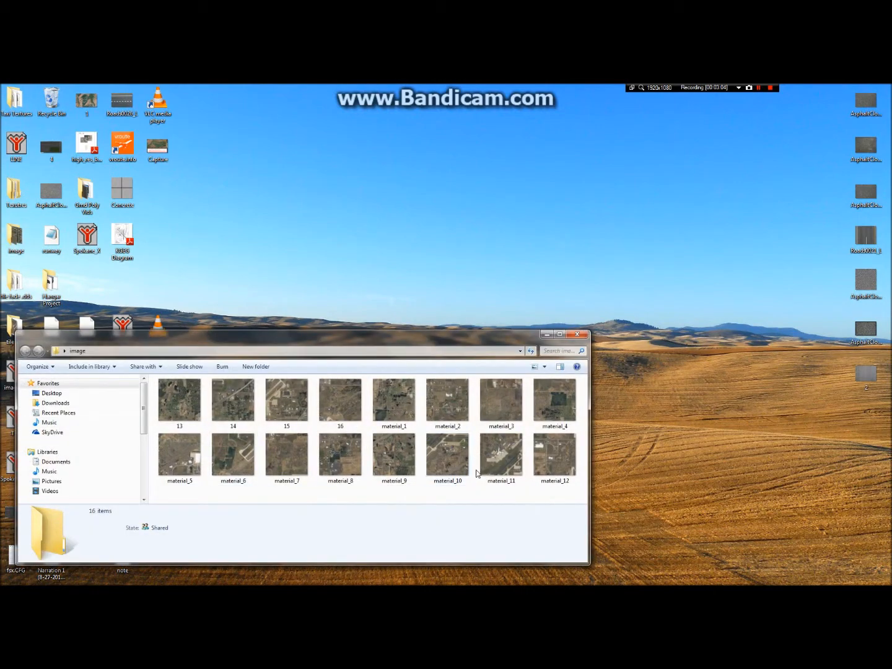
pyautogui.click(233, 403)
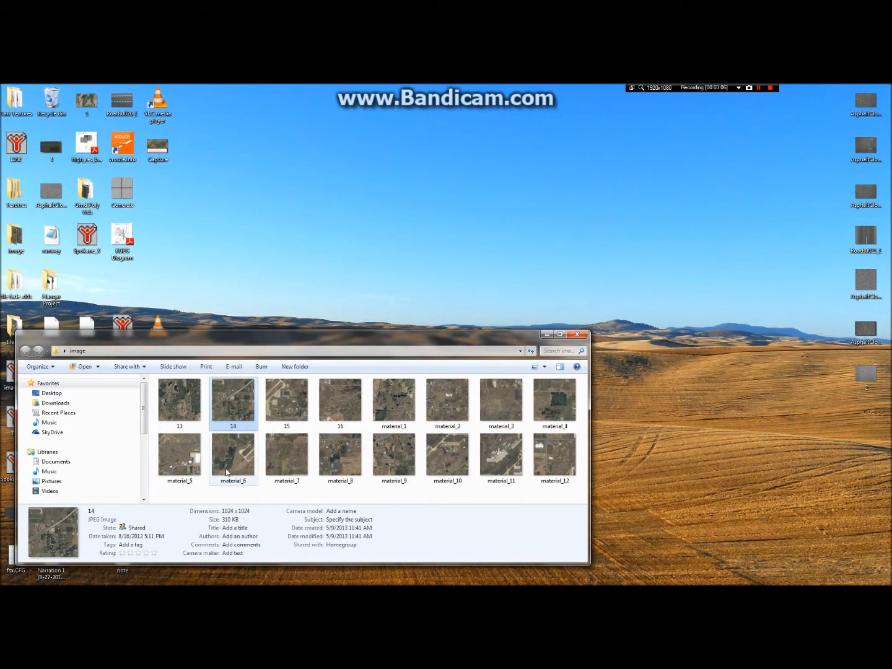
pyautogui.click(229, 472)
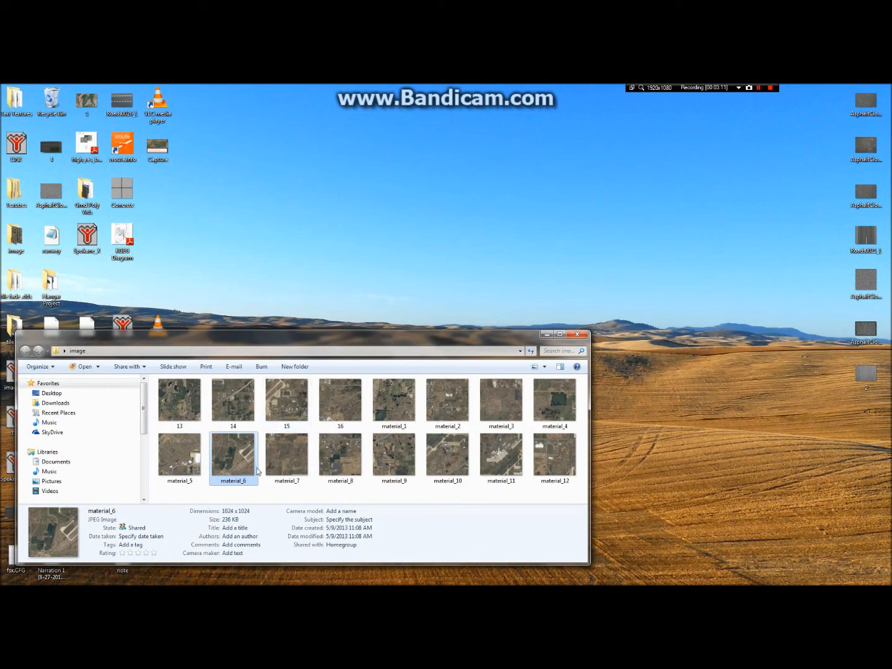
pyautogui.doubleClick(501, 458)
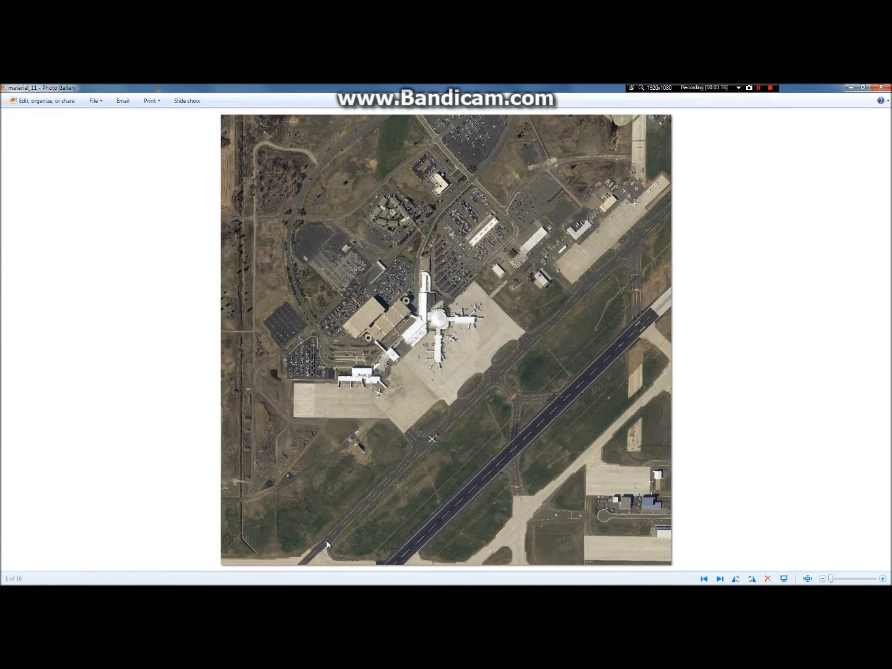
pyautogui.scroll(1, 382, 506)
pyautogui.scroll(-1, 404, 503)
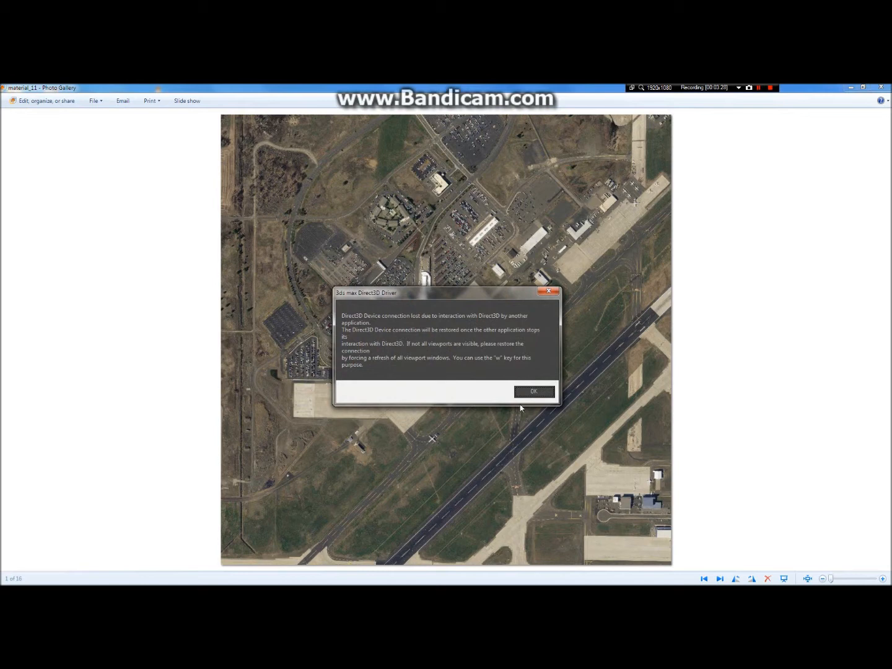
# Dismiss the 3ds max Direct3D Driver message and return from the photo preview to the image folder.
pyautogui.moveTo(452, 286); pyautogui.dragTo(315, 268)
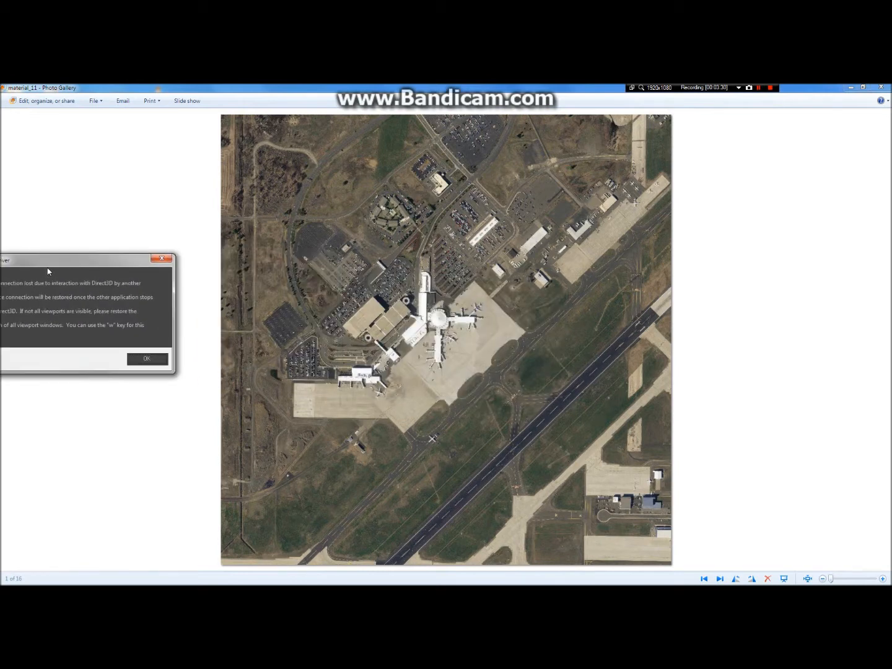
pyautogui.moveTo(76, 270); pyautogui.dragTo(286, 251)
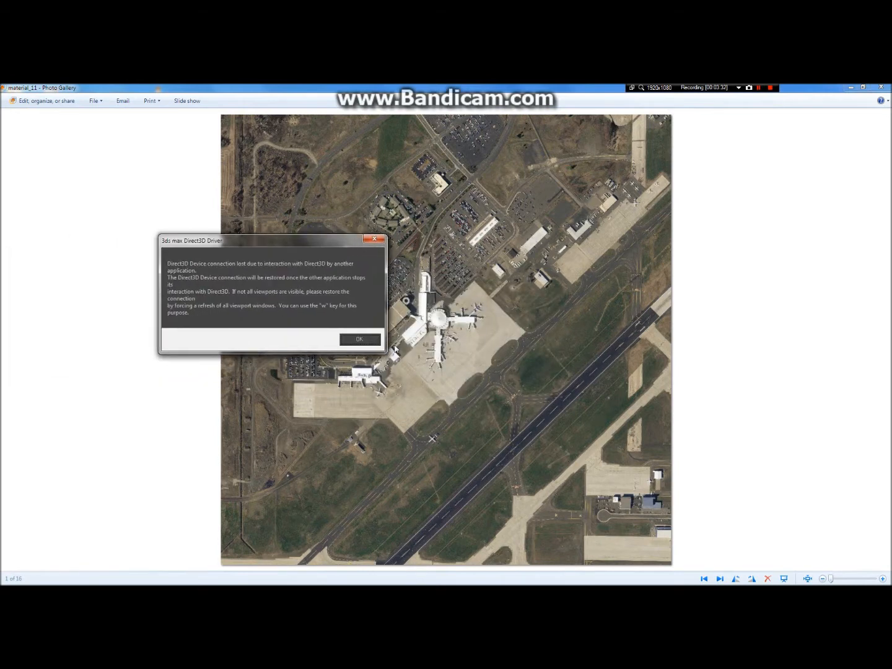
pyautogui.click(360, 340)
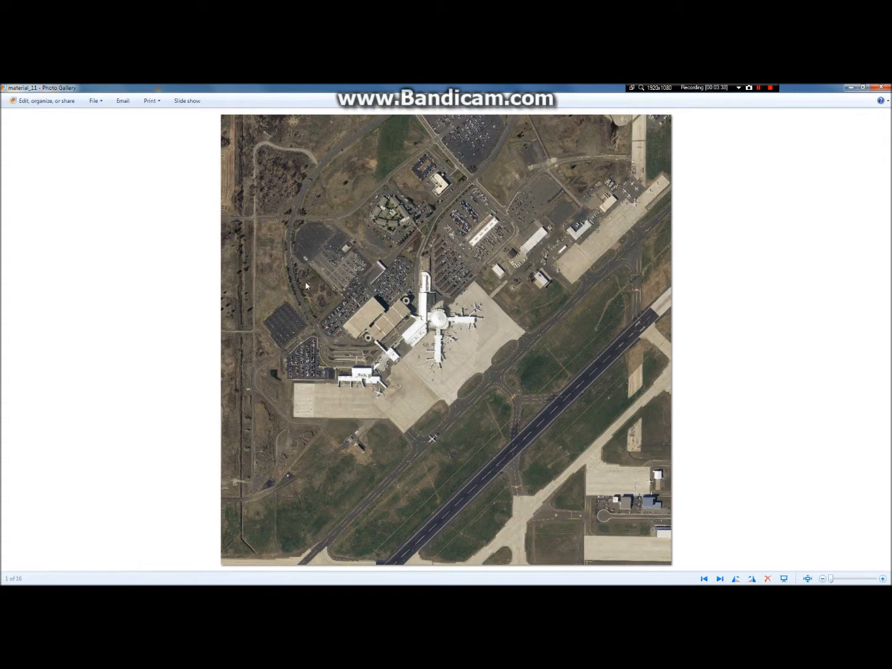
pyautogui.click(883, 88)
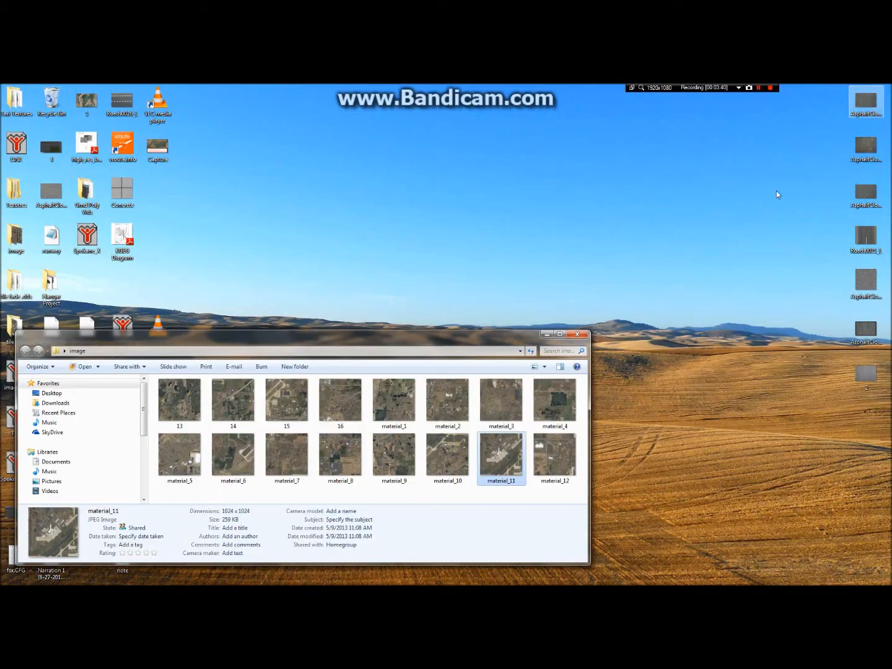
pyautogui.click(179, 401)
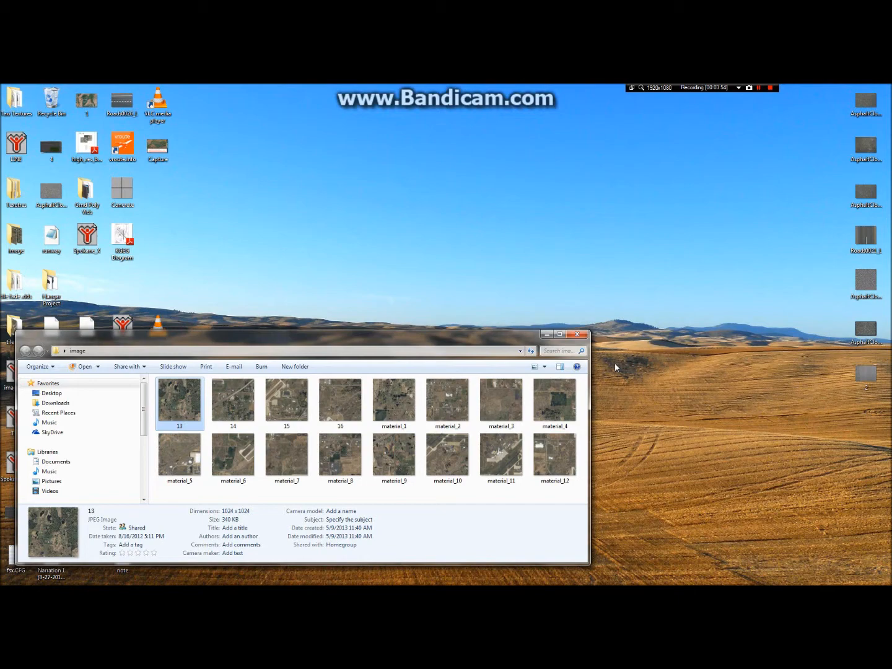
# Launch gmax with the FSX_GMaxGamepack and continue past its startup news message.
pyautogui.moveTo(363, 87)
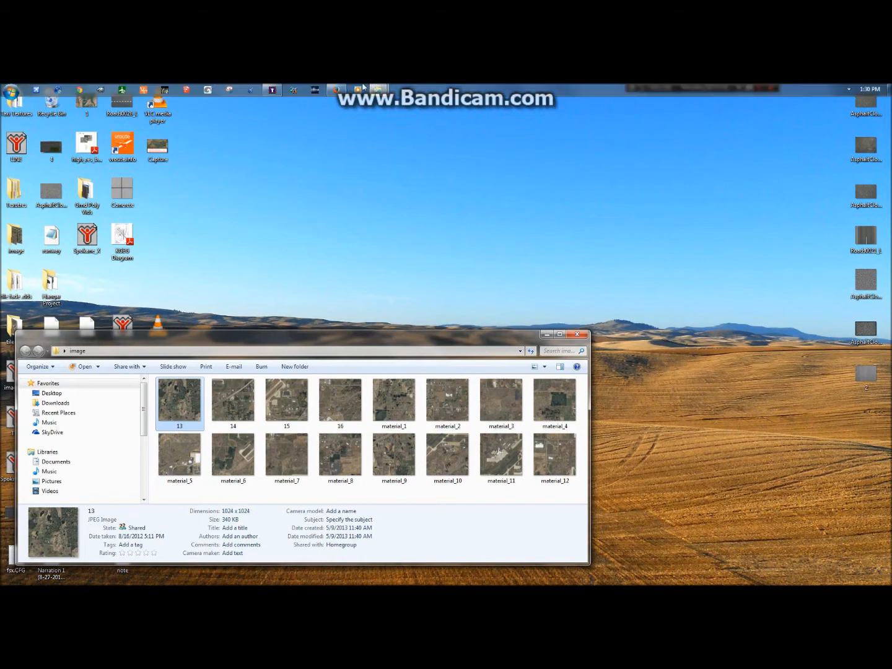
pyautogui.rightClick(280, 88)
pyautogui.click(269, 115)
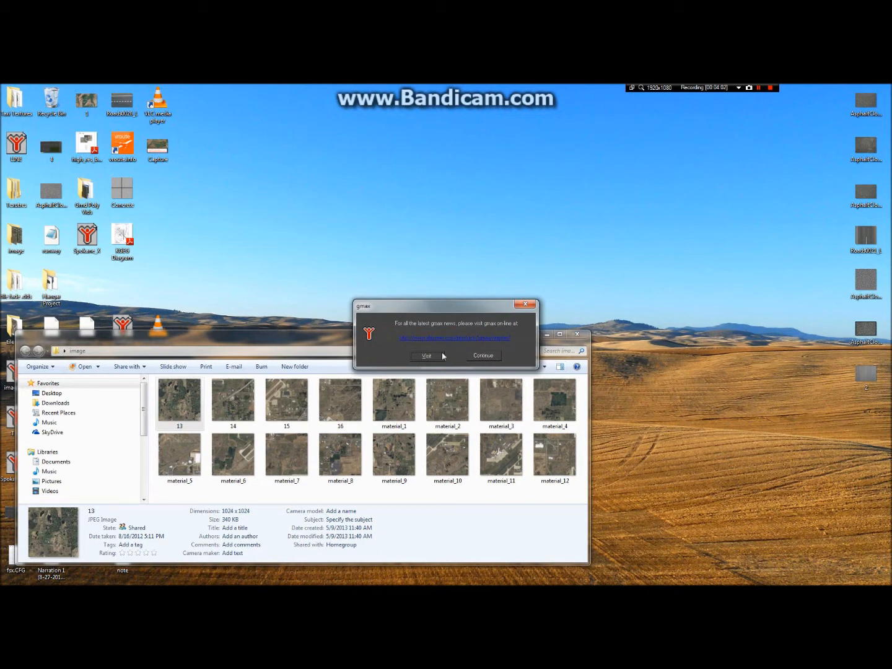
pyautogui.click(483, 356)
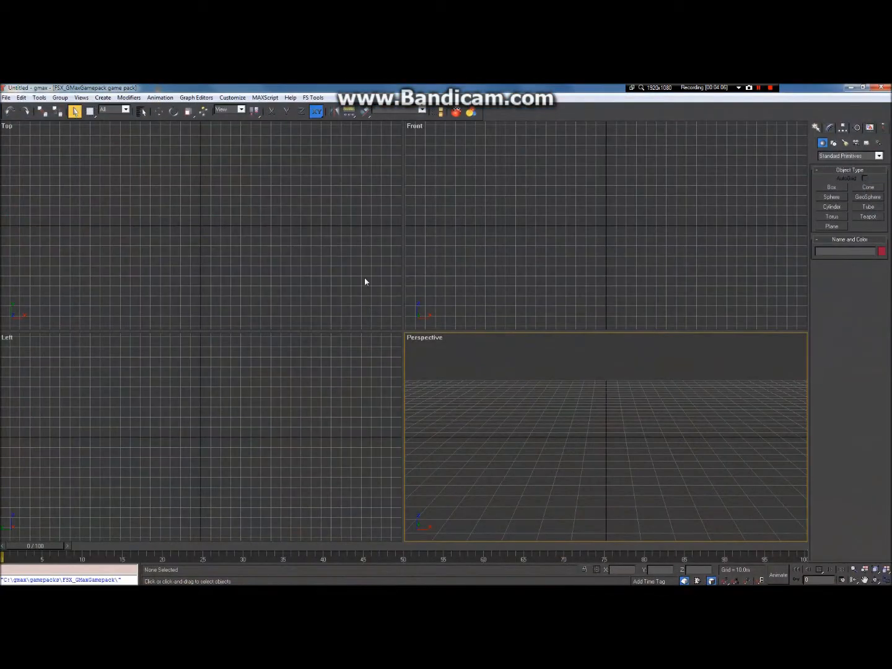
# Draw a rectangular plane about 145 m long and 188 m wide in the Top viewport.
pyautogui.click(788, 123)
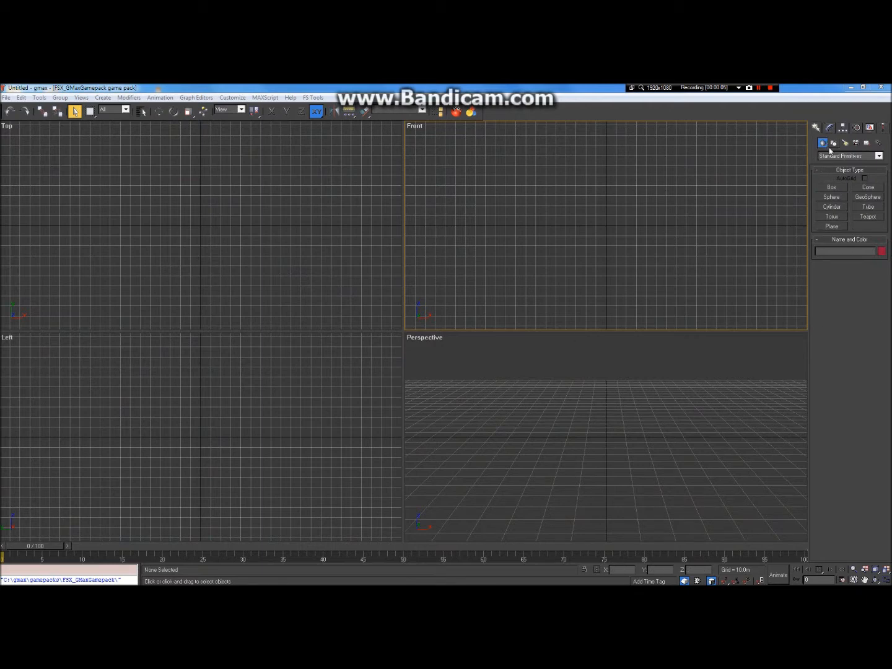
pyautogui.click(833, 227)
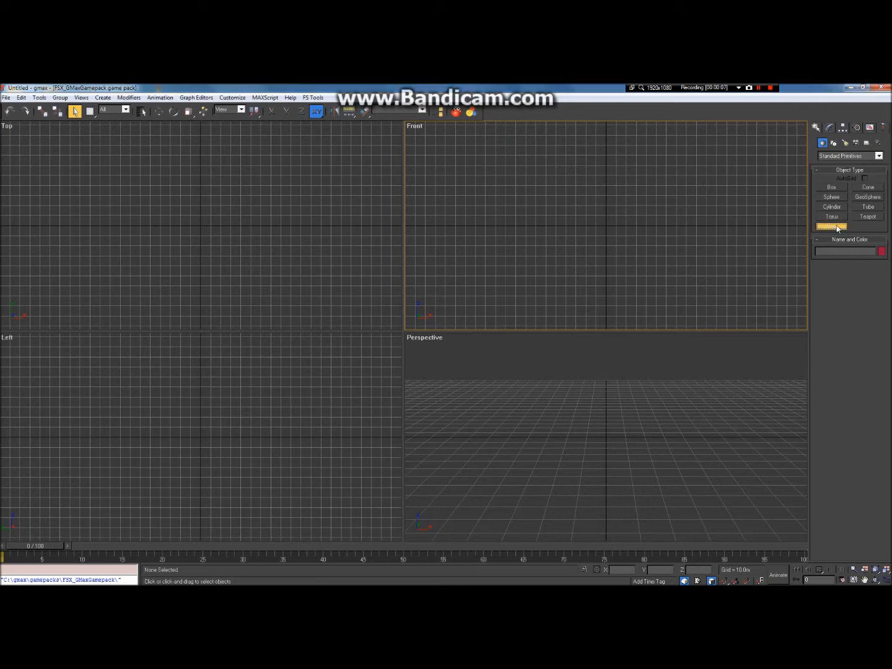
pyautogui.click(115, 162)
pyautogui.moveTo(115, 162); pyautogui.dragTo(304, 309)
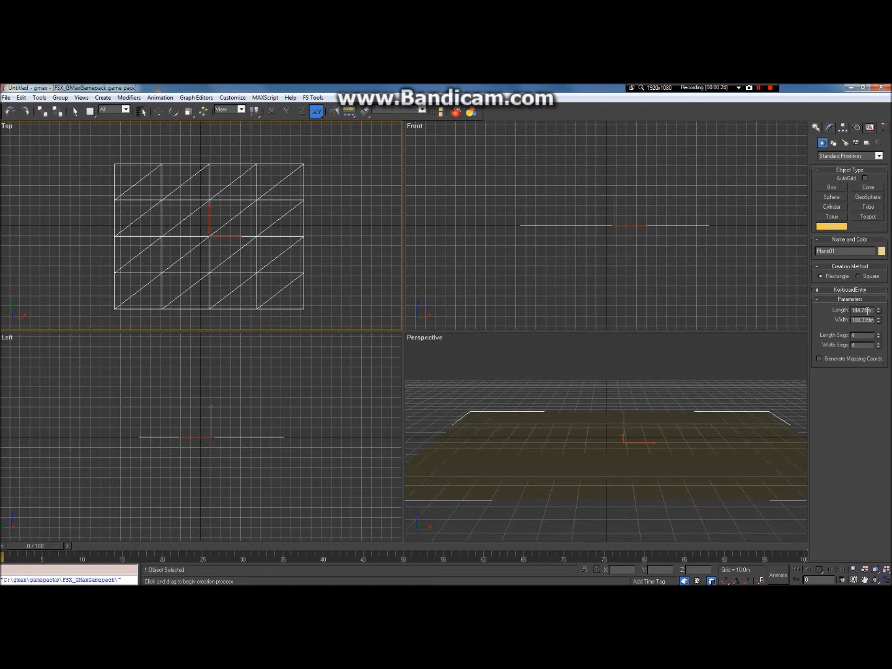
# Set the plane's length and width to 1000 m each.
pyautogui.doubleClick(866, 310)
pyautogui.write('1000')
pyautogui.doubleClick(868, 319)
pyautogui.write('1000')
pyautogui.press('Return')
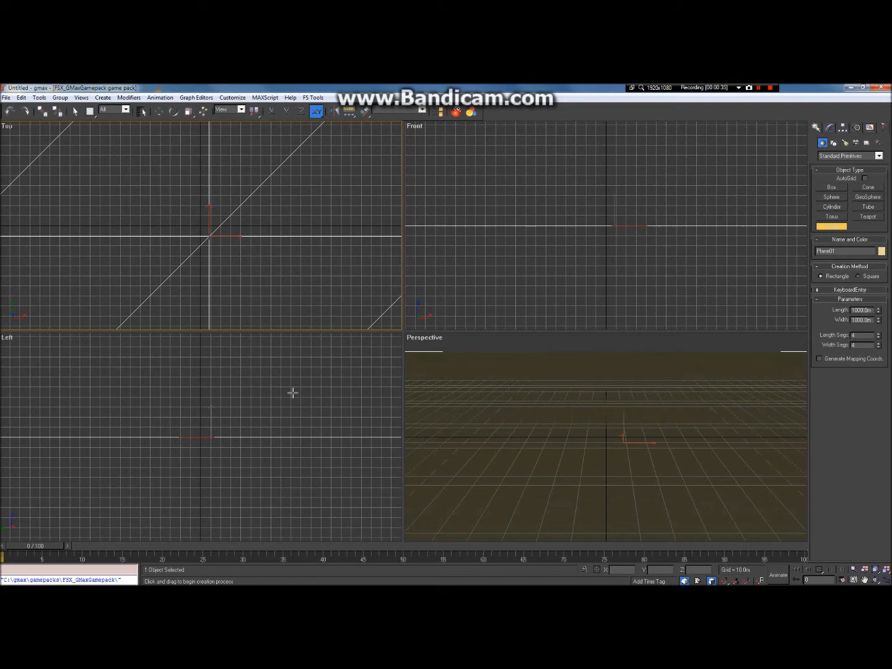
pyautogui.click(865, 580)
pyautogui.scroll(-5, 156, 222)
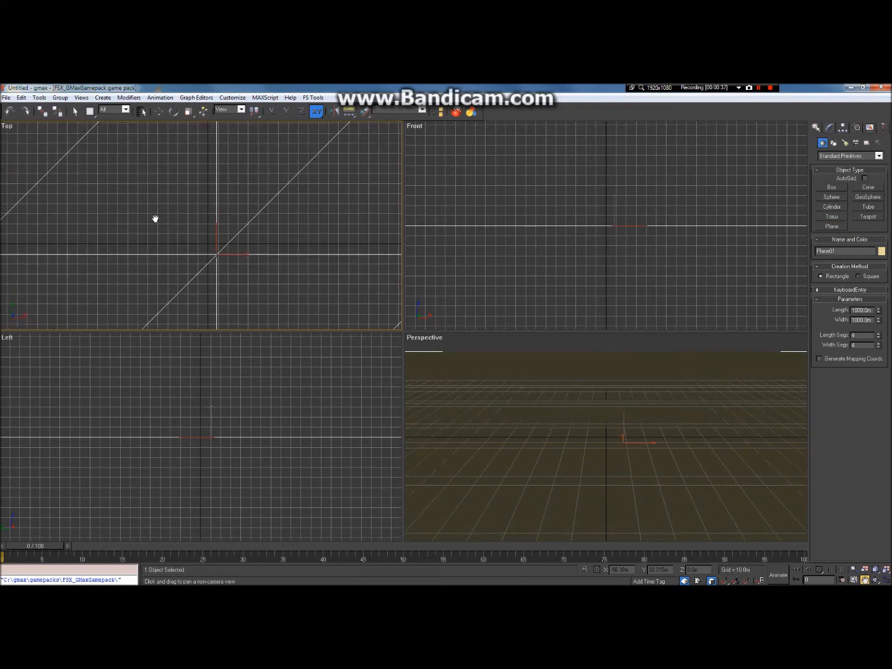
pyautogui.scroll(-4, 161, 231)
pyautogui.scroll(3, 201, 228)
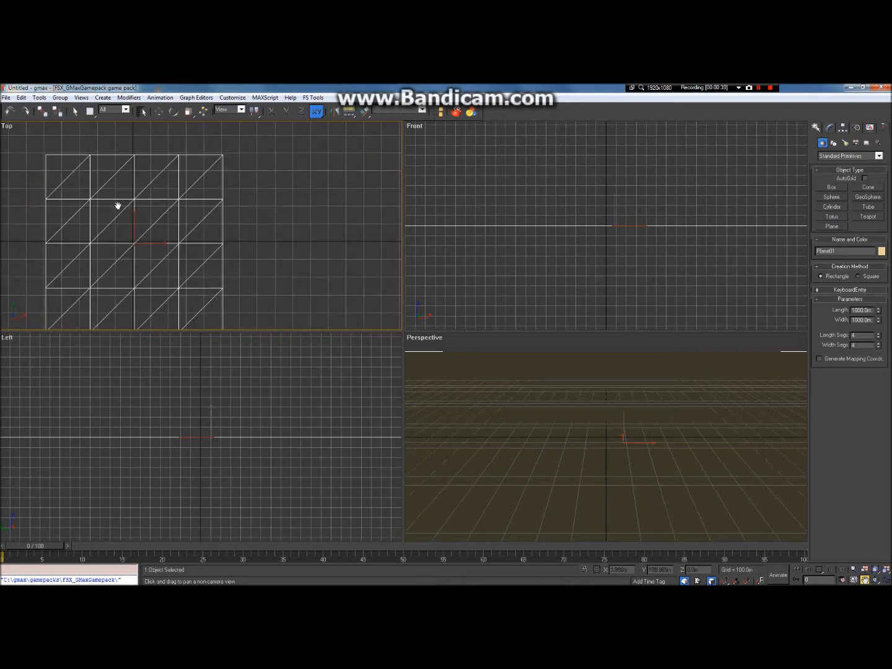
# Examine the 1000 m plane and its segment grid in the Top viewport.
pyautogui.moveTo(105, 184); pyautogui.dragTo(176, 164)
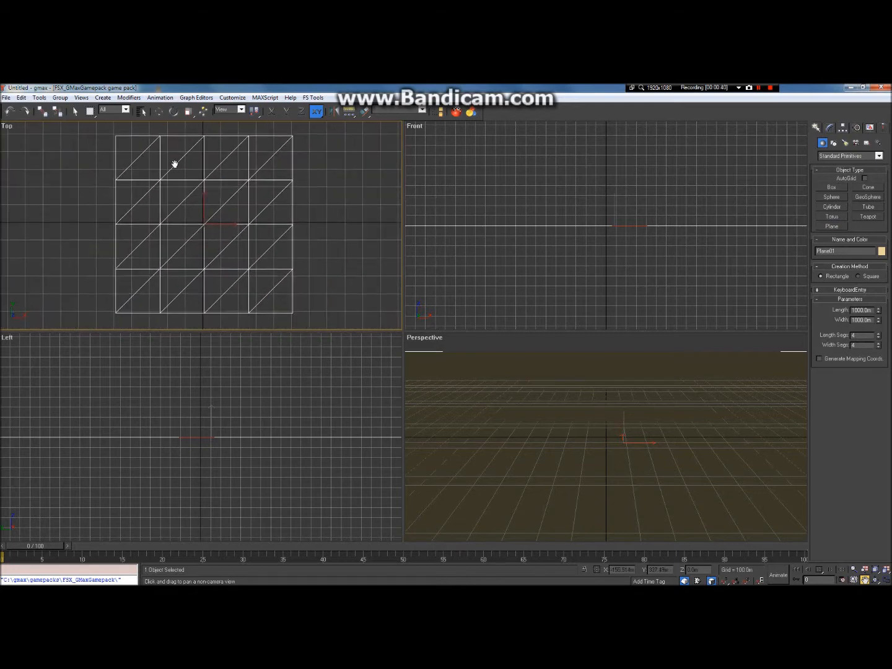
pyautogui.moveTo(175, 229); pyautogui.dragTo(115, 189)
pyautogui.scroll(1, 183, 241)
pyautogui.scroll(-1, 183, 241)
pyautogui.moveTo(32, 149); pyautogui.dragTo(100, 182)
pyautogui.scroll(2, 99, 182)
pyautogui.scroll(-1, 98, 182)
pyautogui.scroll(-1, 248, 204)
pyautogui.moveTo(283, 235); pyautogui.dragTo(272, 209)
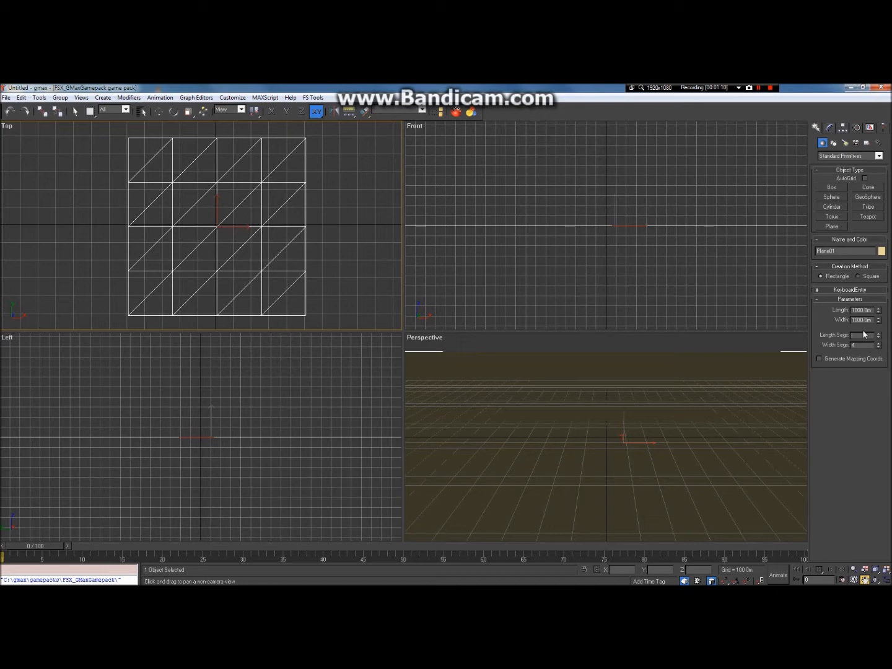
# Set the plane's length segments and width segments to 8 each.
pyautogui.press('Tab')
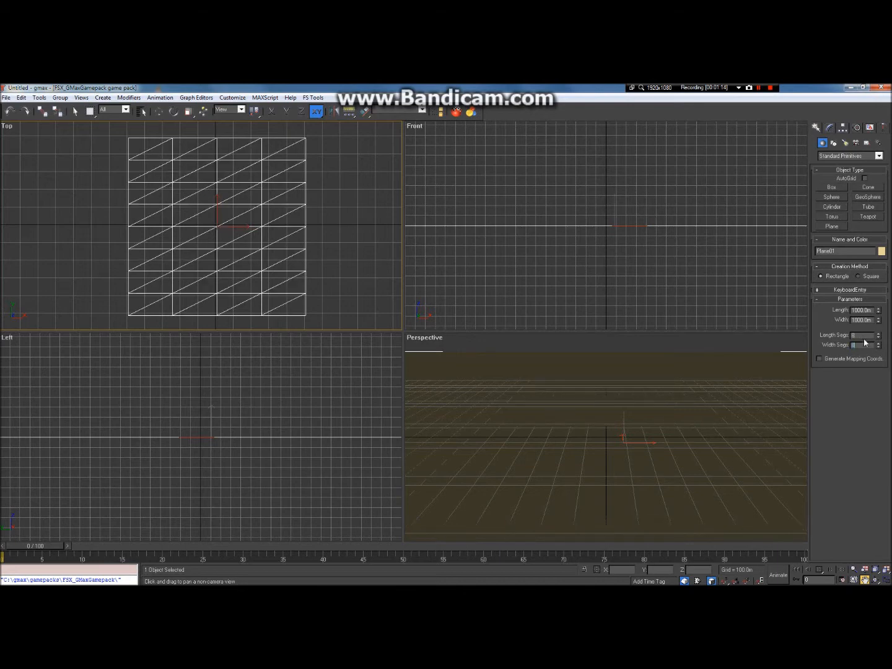
pyautogui.write('8')
pyautogui.press('Tab')
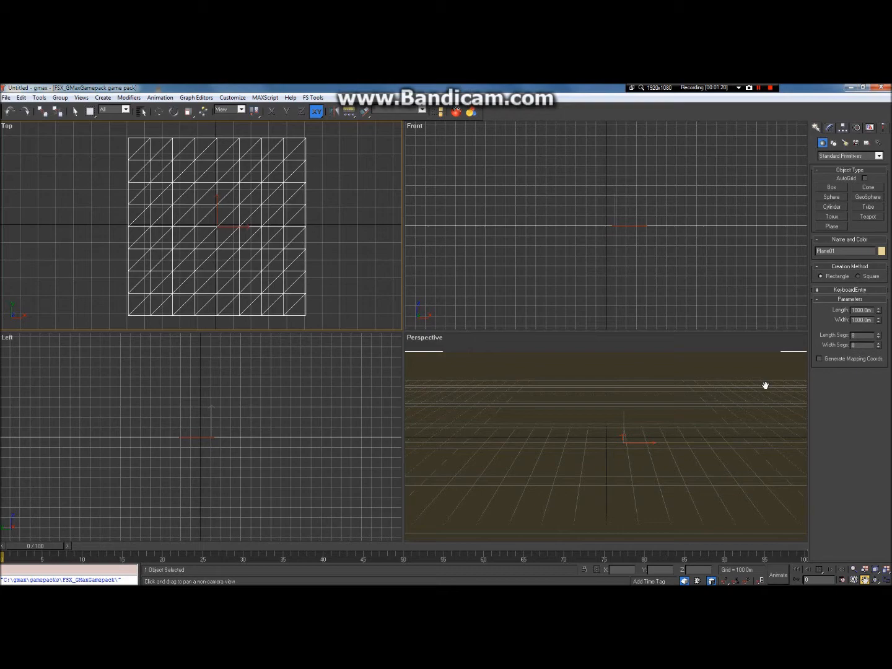
# Set the plane's length segments and width segments to 4 each.
pyautogui.moveTo(182, 194); pyautogui.dragTo(204, 227)
pyautogui.scroll(3, 211, 195)
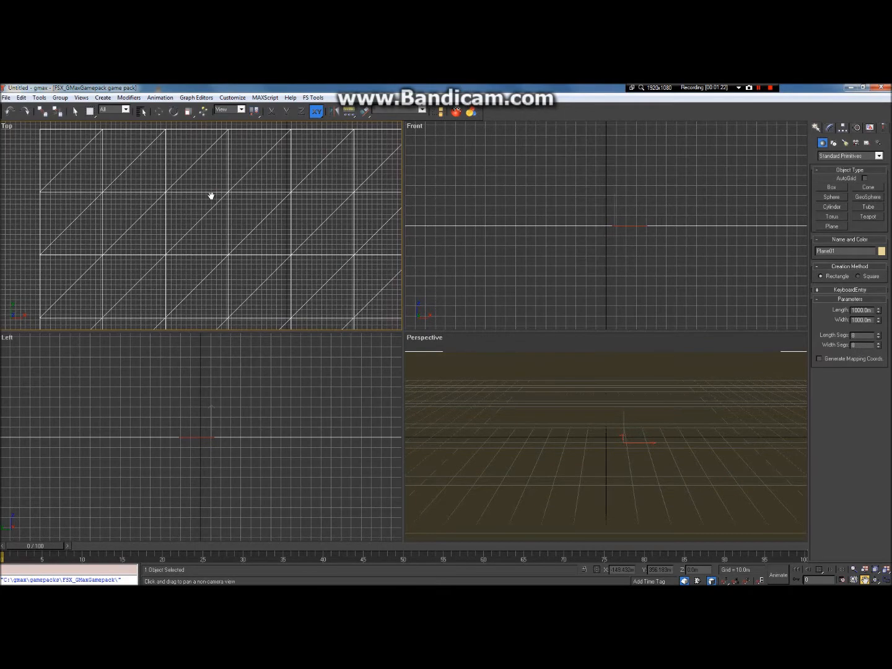
pyautogui.scroll(-2, 219, 254)
pyautogui.scroll(-2, 219, 251)
pyautogui.moveTo(229, 269); pyautogui.dragTo(215, 199)
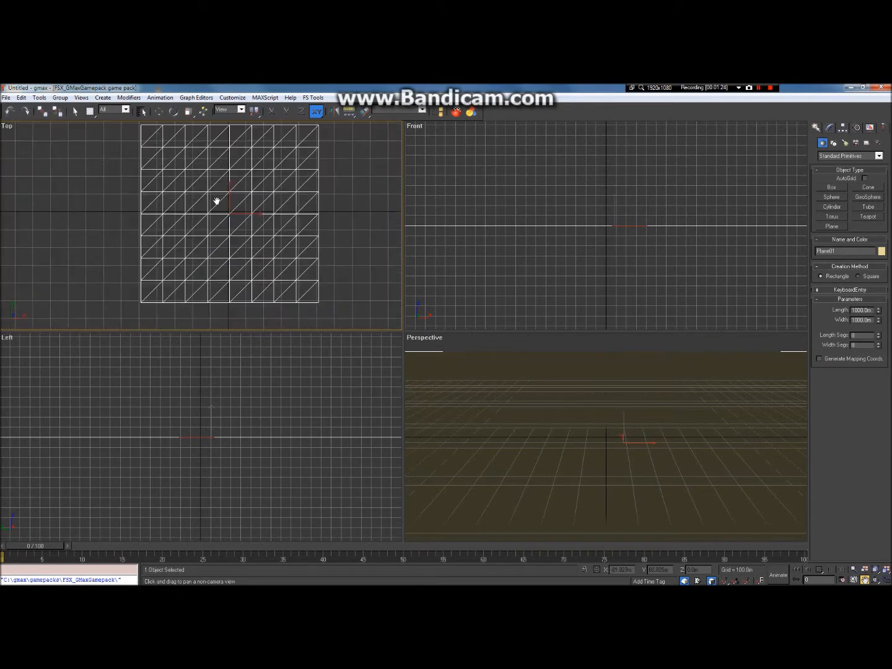
pyautogui.moveTo(259, 269); pyautogui.dragTo(247, 228)
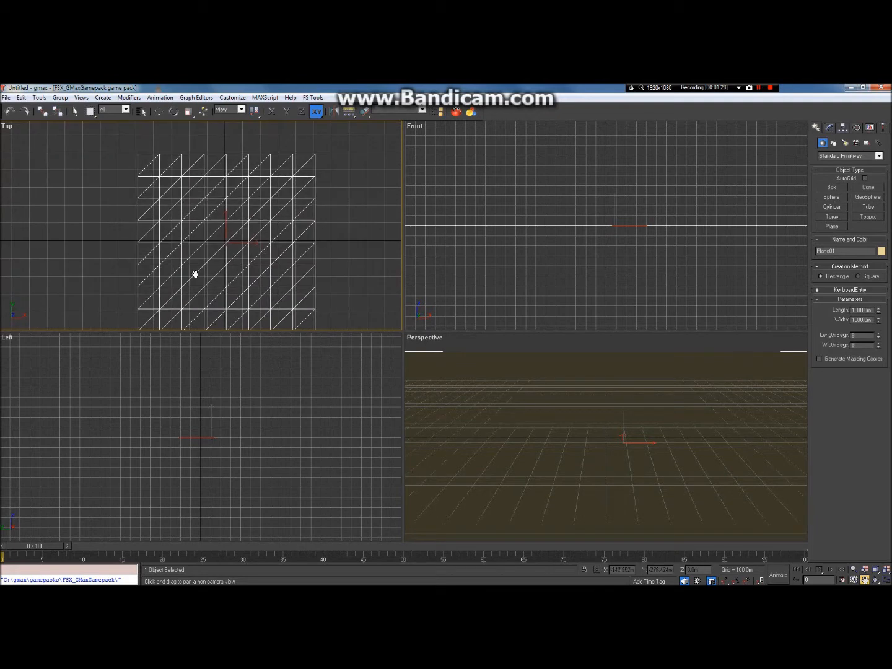
pyautogui.moveTo(282, 314); pyautogui.dragTo(280, 291)
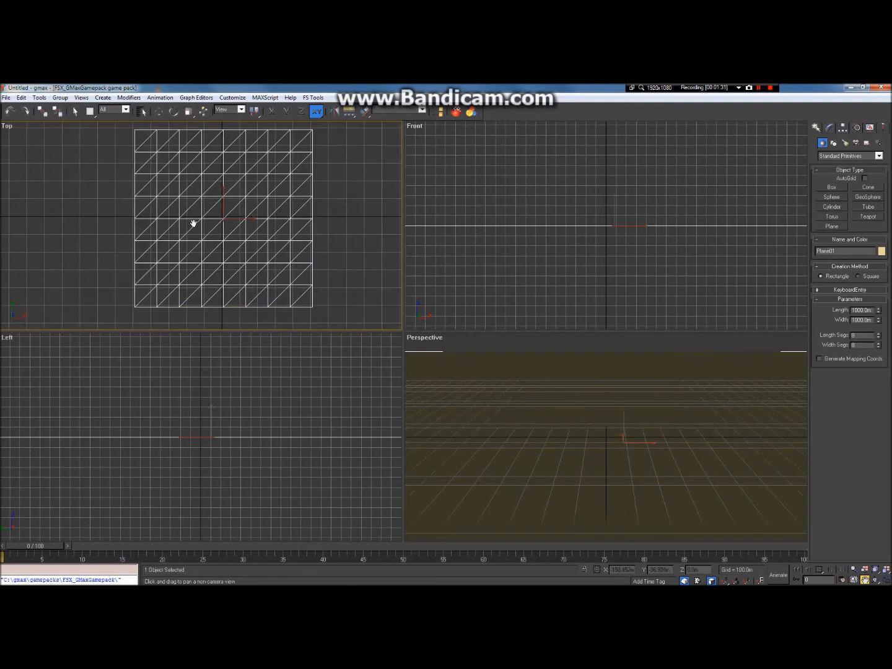
pyautogui.moveTo(863, 344); pyautogui.dragTo(833, 339)
pyautogui.write('44')
pyautogui.click(860, 347)
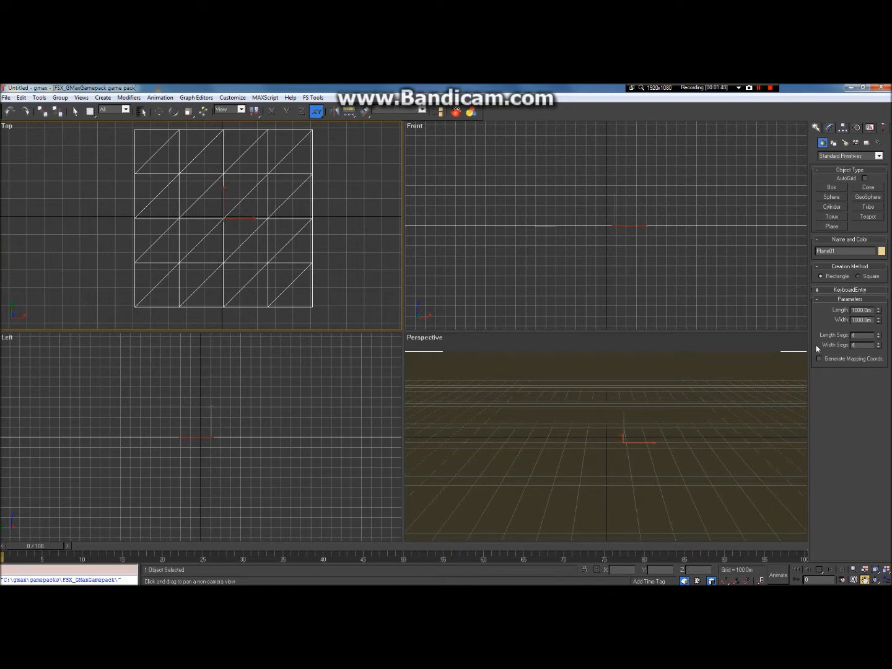
# Draw a second plane about 1114 m long and 2918 m wide beside the first one in the Top viewport.
pyautogui.moveTo(299, 231); pyautogui.dragTo(92, 231)
pyautogui.scroll(-4, 114, 222)
pyautogui.moveTo(193, 221); pyautogui.dragTo(179, 224)
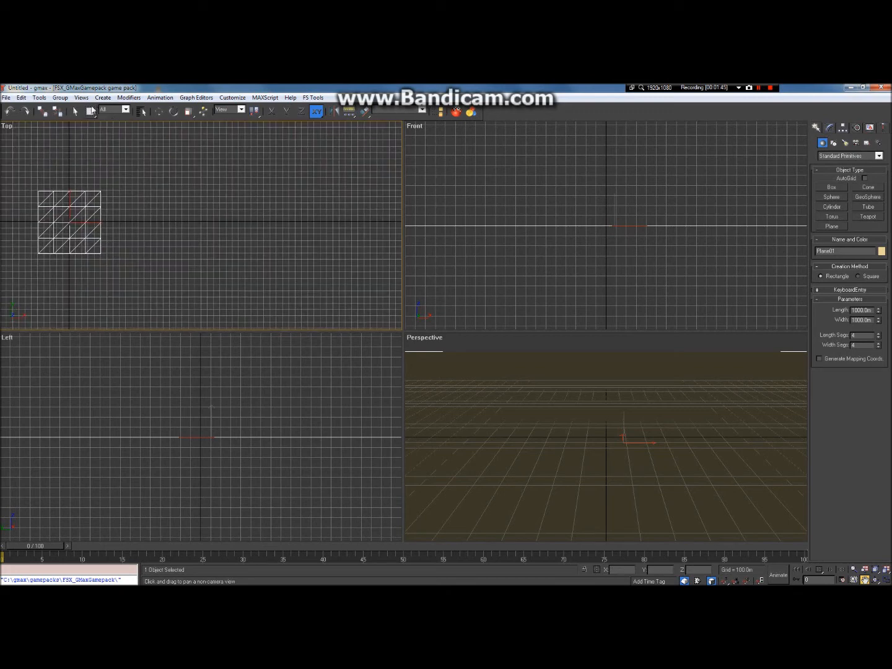
pyautogui.click(75, 112)
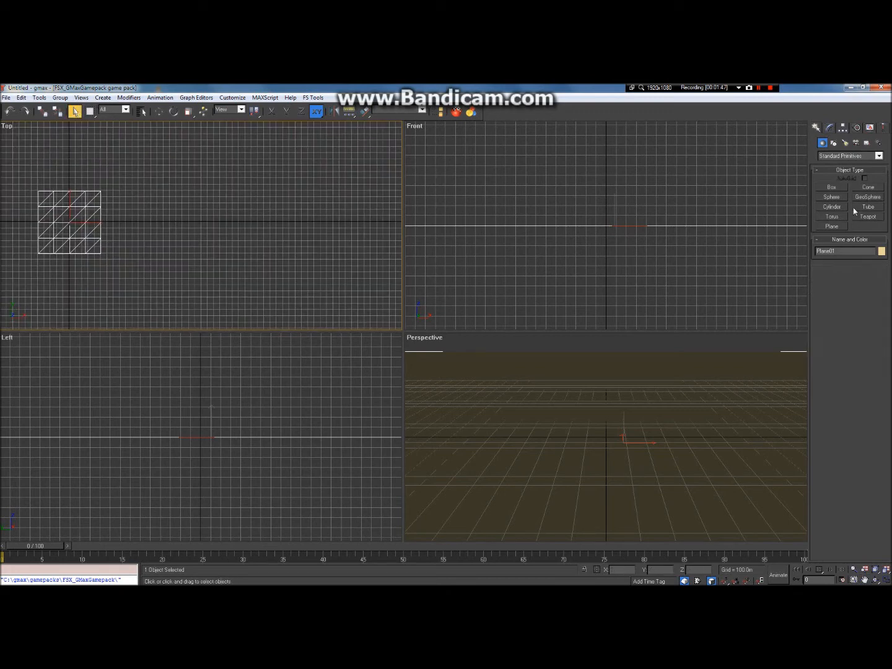
pyautogui.click(833, 226)
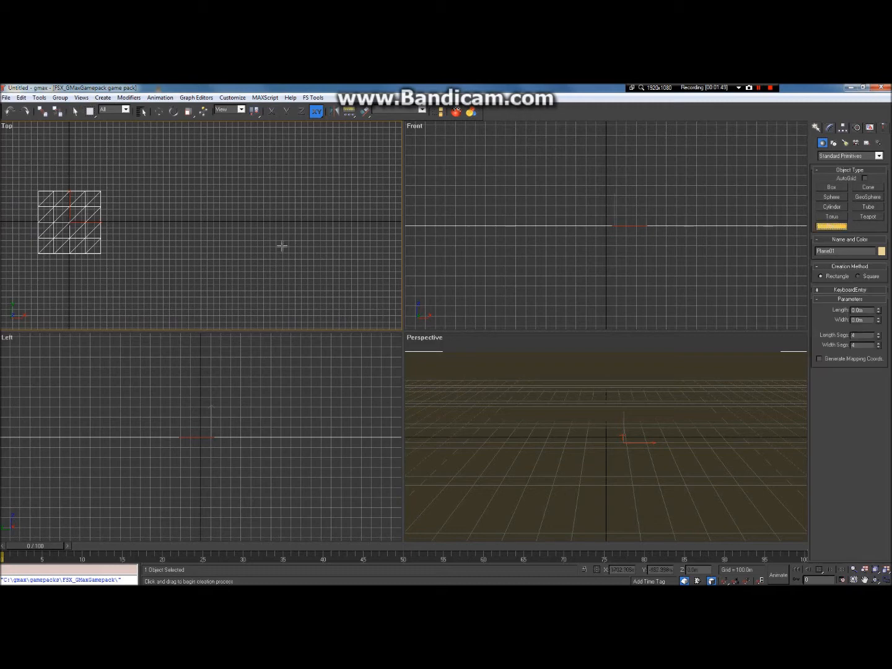
pyautogui.moveTo(123, 190); pyautogui.dragTo(307, 260)
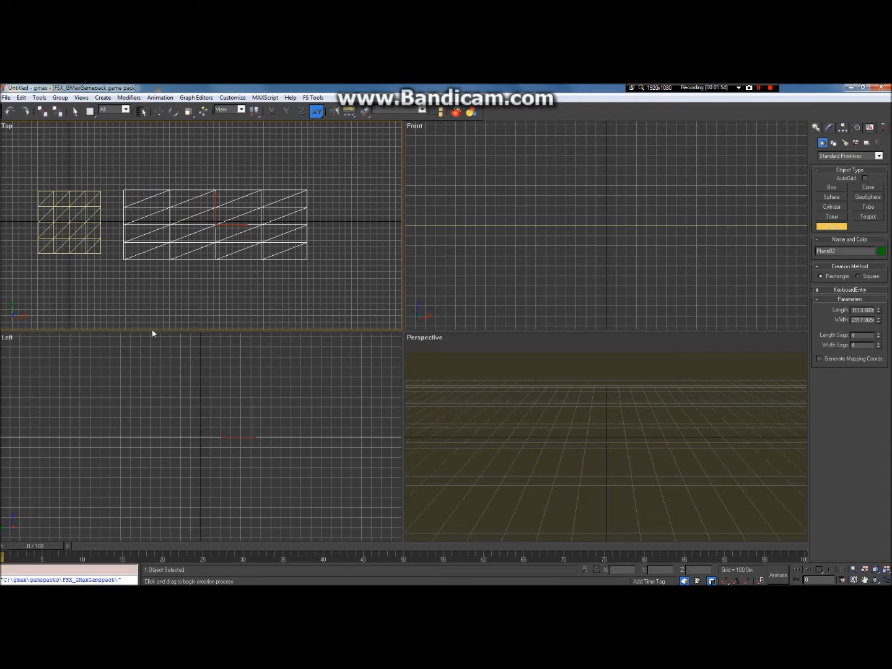
# Set the second plane's length to 1000 m and its width to 800 m.
pyautogui.doubleClick(865, 311)
pyautogui.write('1000')
pyautogui.press('Return')
pyautogui.doubleClick(873, 320)
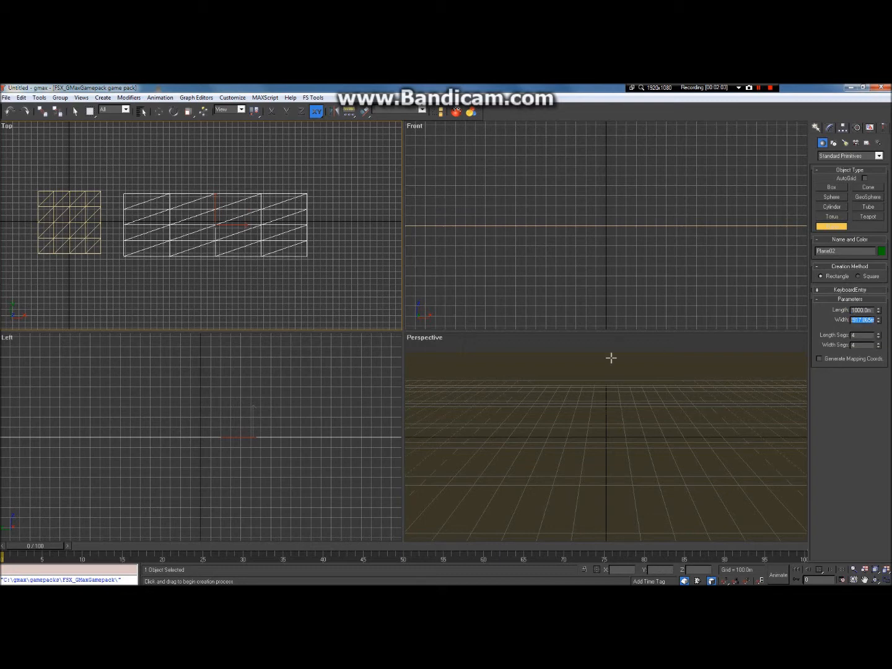
pyautogui.write('800')
pyautogui.press('Return')
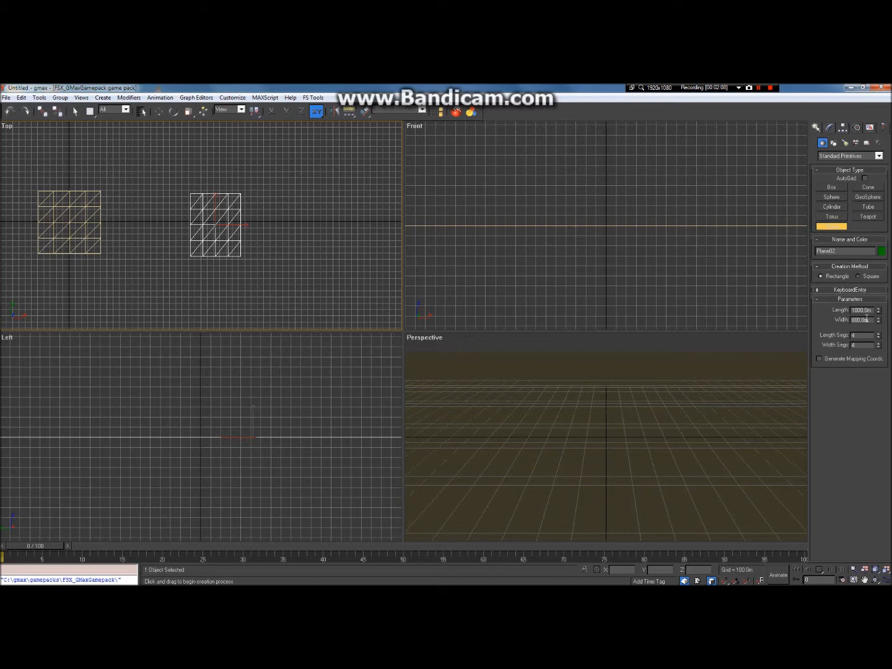
# Set the second plane's length segments to 5 and its width segments to 4.
pyautogui.doubleClick(865, 345)
pyautogui.write('5')
pyautogui.press('Return')
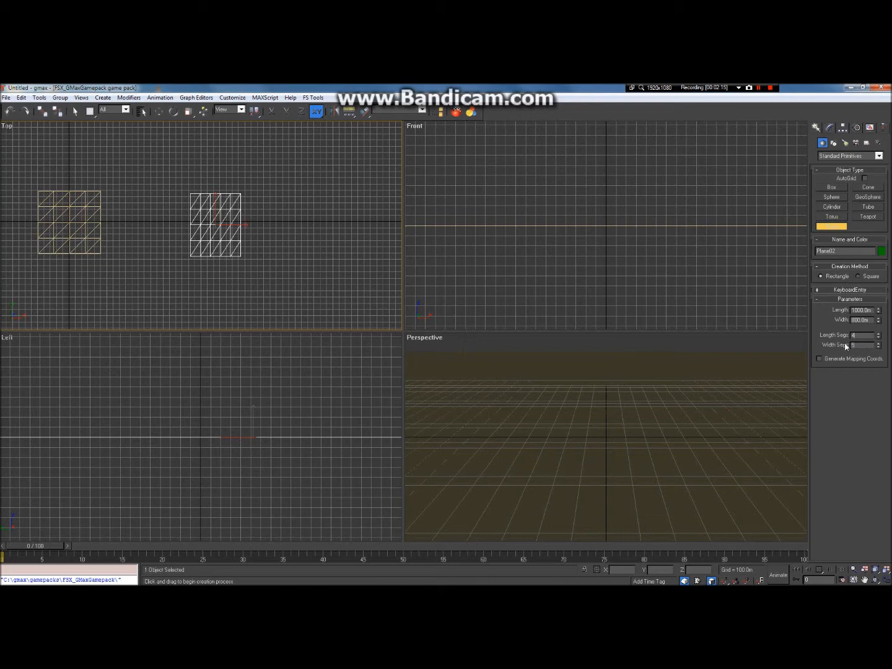
pyautogui.press('BackSpace')
pyautogui.write('3')
pyautogui.press('Return')
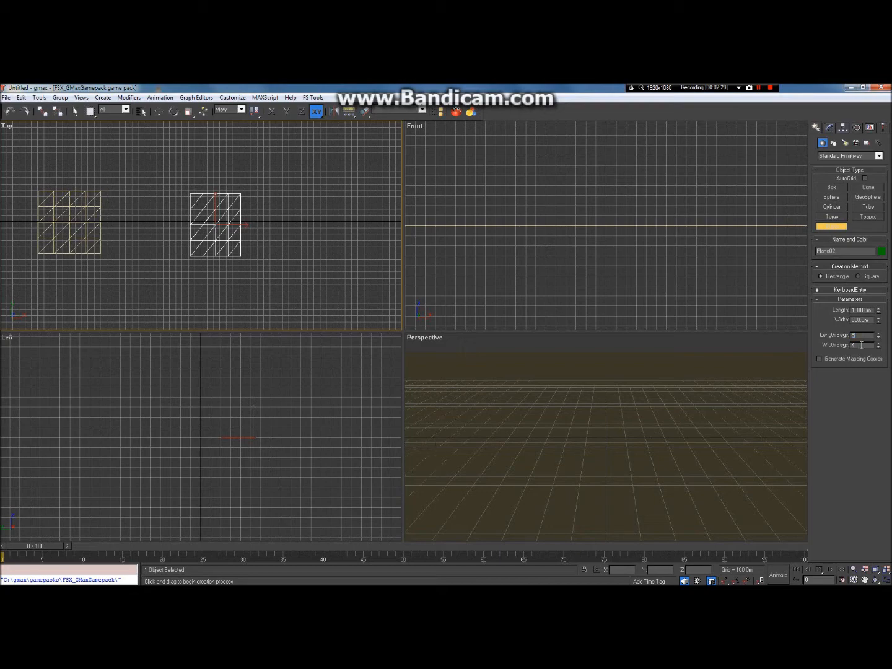
# Examine the second plane's segment grid up close in the Top viewport.
pyautogui.click(865, 580)
pyautogui.moveTo(239, 258); pyautogui.dragTo(254, 256)
pyautogui.scroll(5, 254, 256)
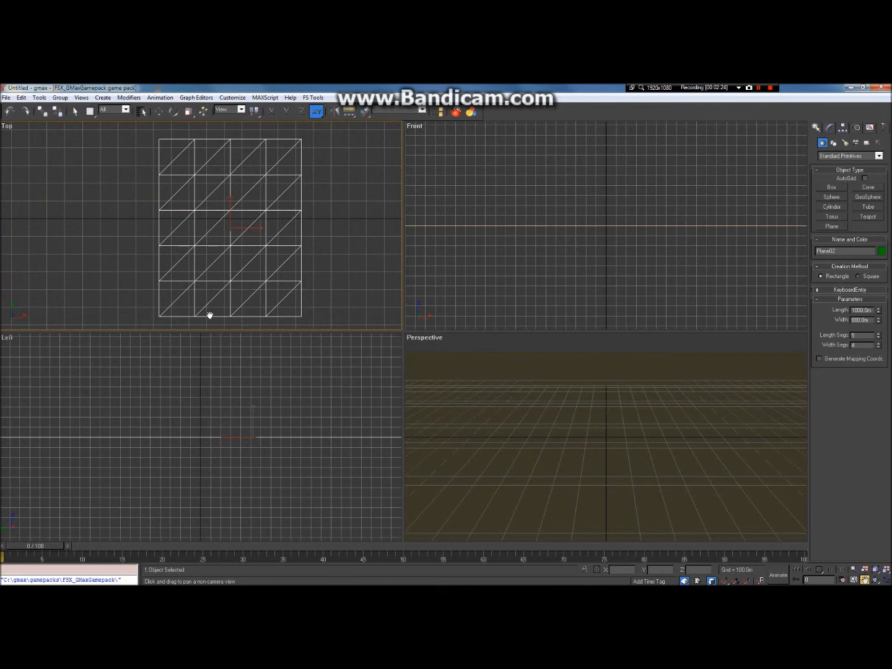
pyautogui.moveTo(220, 241); pyautogui.dragTo(282, 225)
pyautogui.scroll(-7, 285, 226)
pyautogui.scroll(2, 304, 228)
pyautogui.scroll(3, 319, 222)
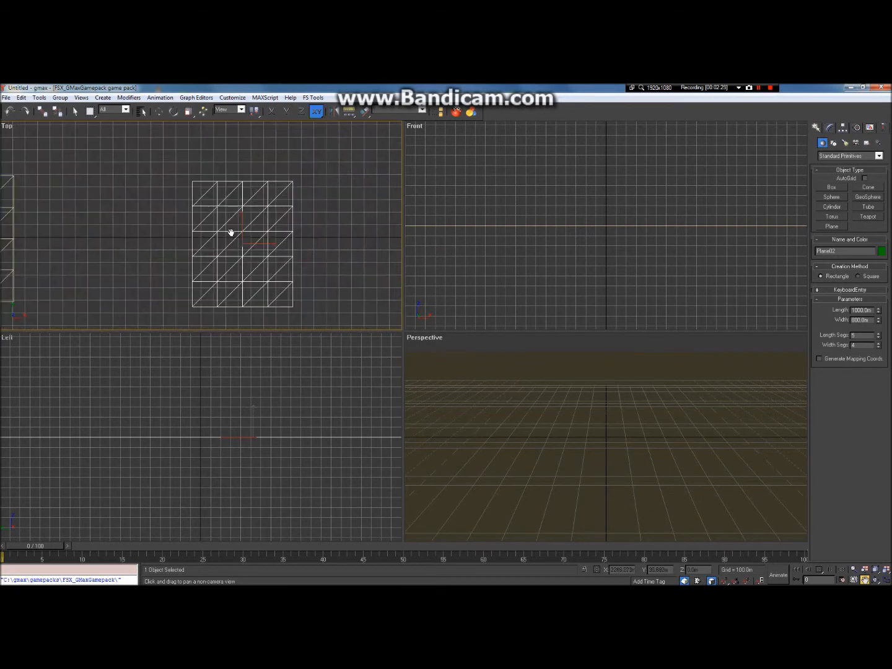
# Delete the second plane and select the original 1000 m square plane.
pyautogui.click(75, 111)
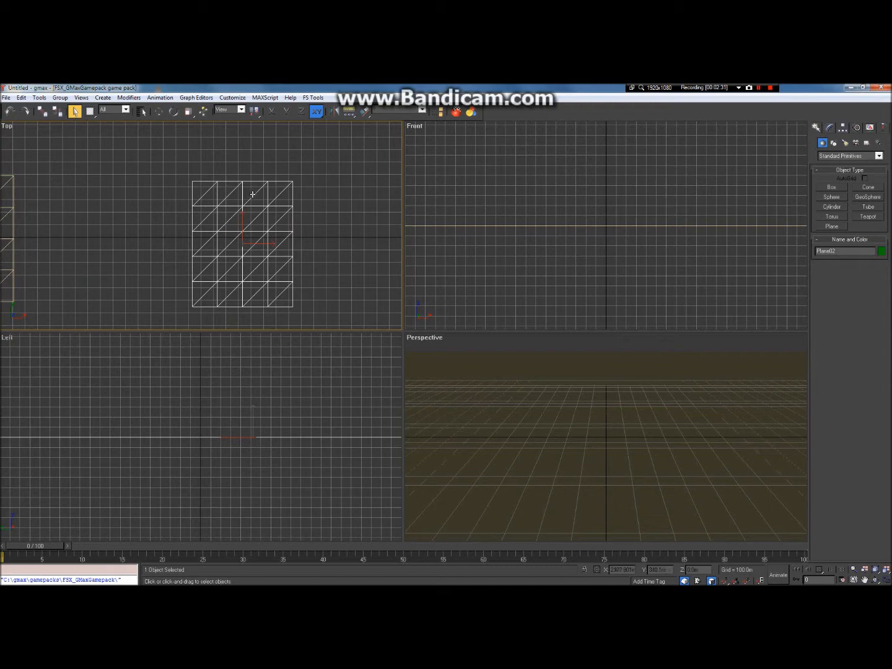
pyautogui.press('Delete')
pyautogui.scroll(-4, 264, 217)
pyautogui.scroll(-3, 397, 284)
pyautogui.scroll(6, 341, 288)
pyautogui.scroll(2, 342, 288)
pyautogui.click(350, 273)
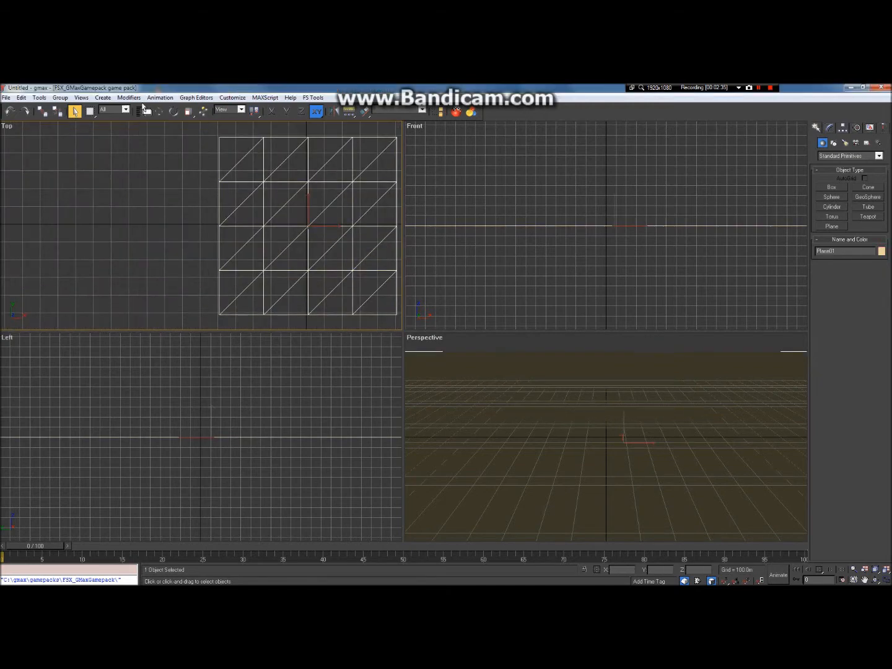
# Move the plane to the origin by setting its X and Y positions to 0 m.
pyautogui.click(159, 112)
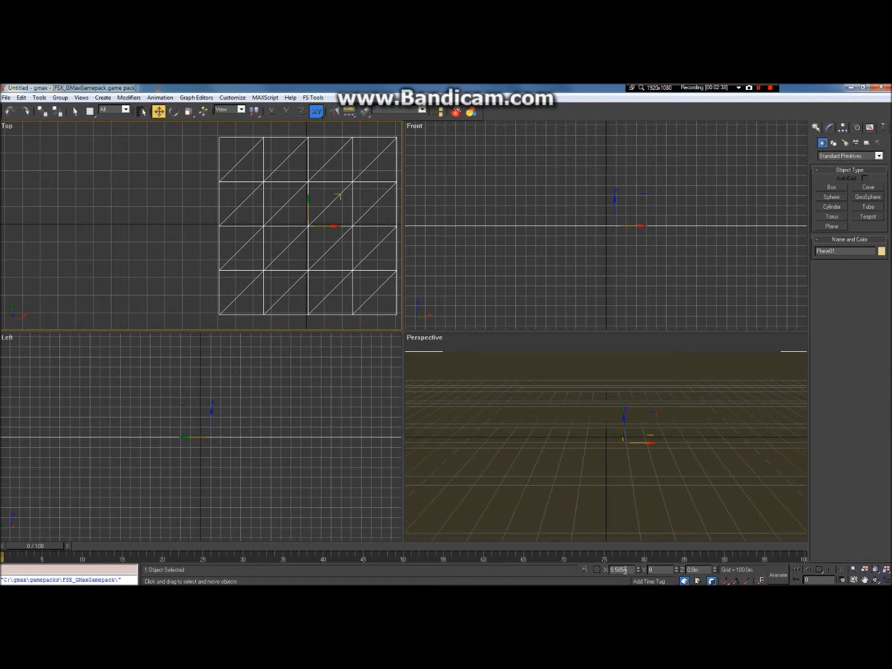
pyautogui.press('Return')
pyautogui.press('Return')
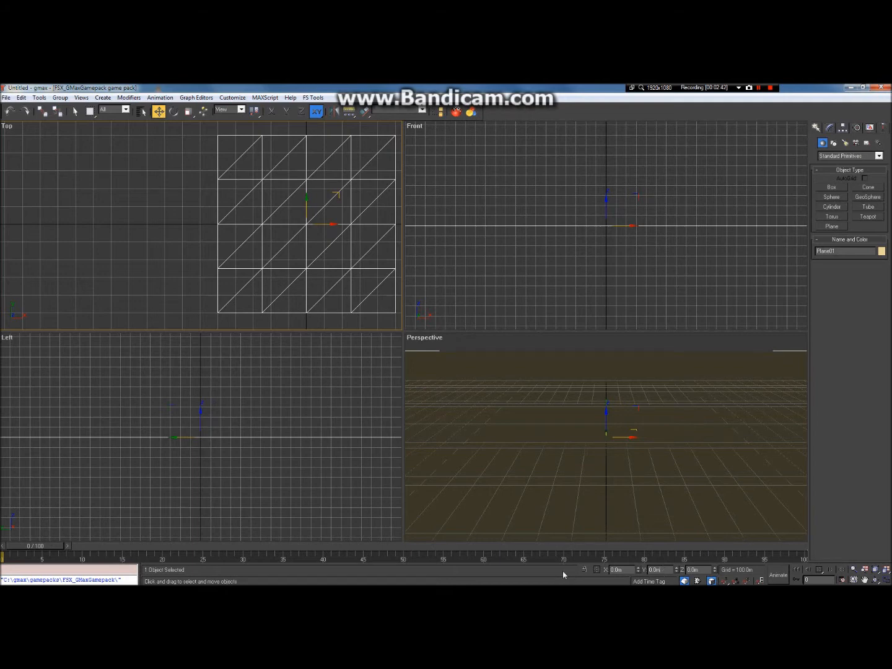
# Convert the centred plane to an Editable Poly.
pyautogui.scroll(-5, 327, 239)
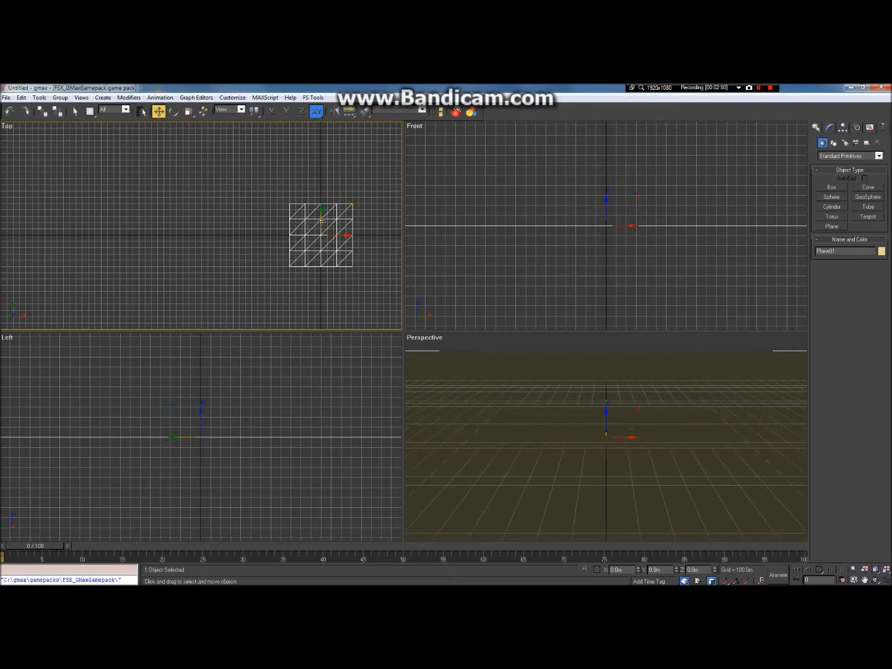
pyautogui.click(865, 580)
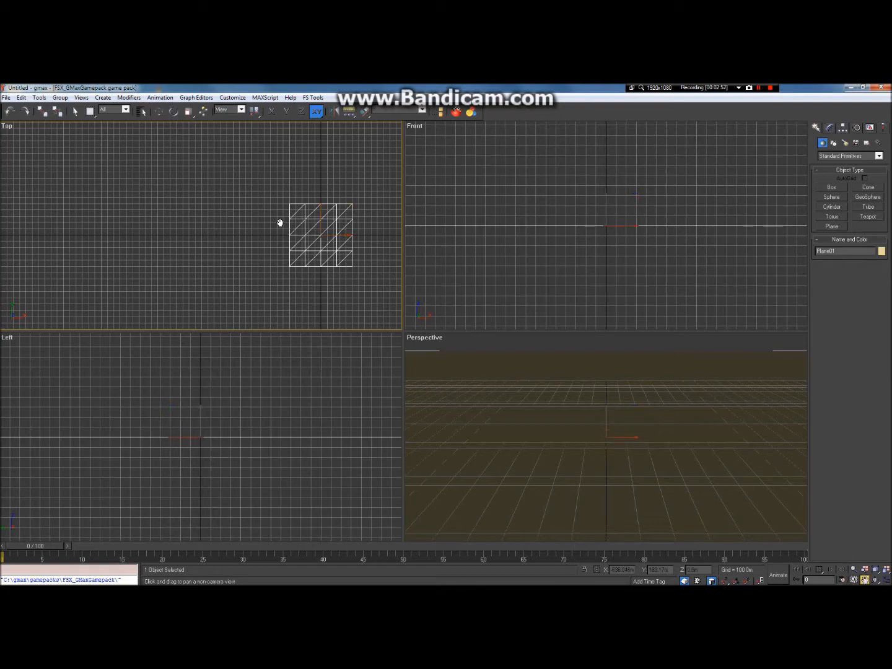
pyautogui.moveTo(295, 241); pyautogui.dragTo(266, 218)
pyautogui.scroll(4, 266, 218)
pyautogui.moveTo(361, 235); pyautogui.dragTo(333, 225)
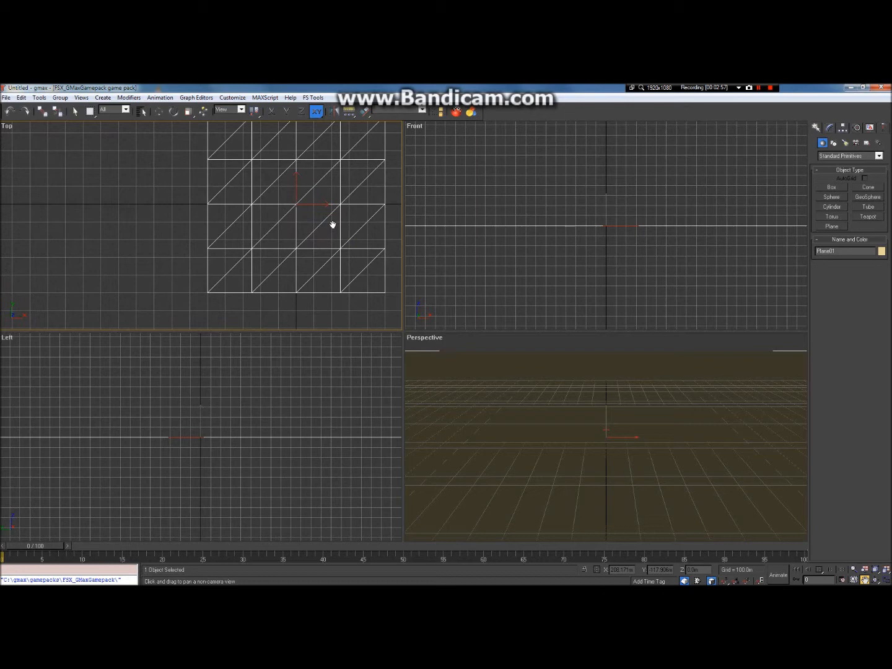
pyautogui.moveTo(323, 194); pyautogui.dragTo(282, 214)
pyautogui.click(75, 112)
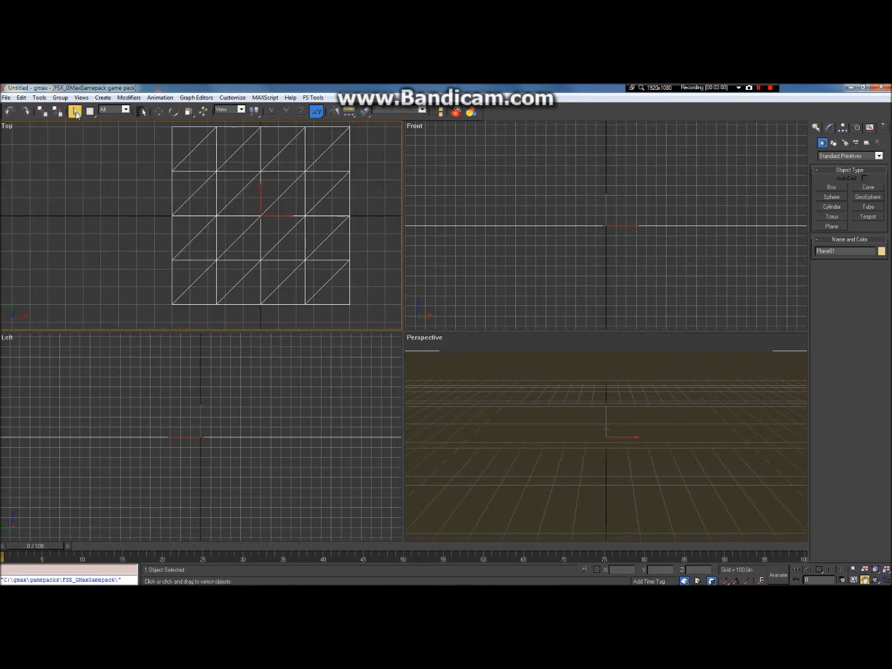
pyautogui.rightClick(260, 215)
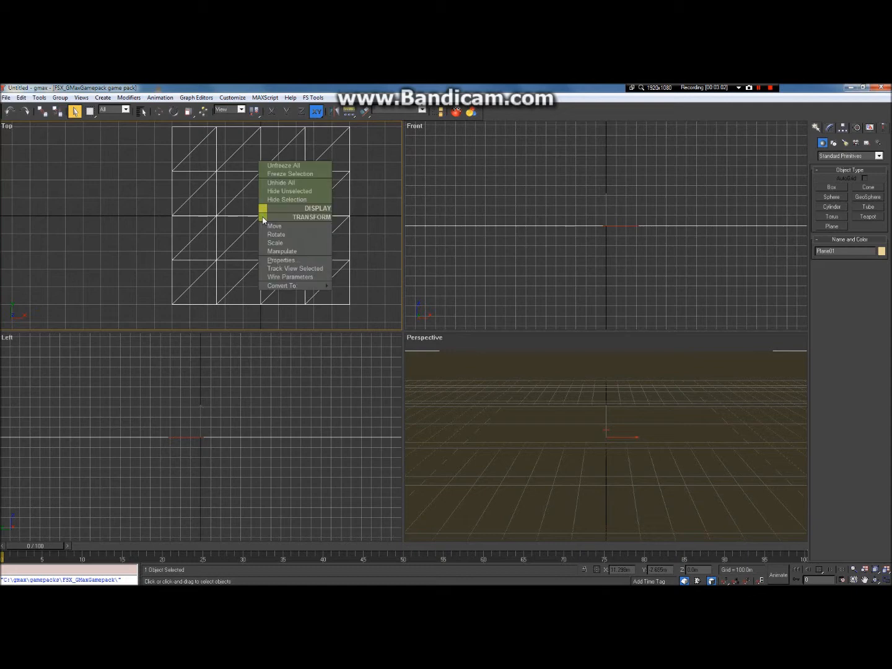
pyautogui.moveTo(308, 287)
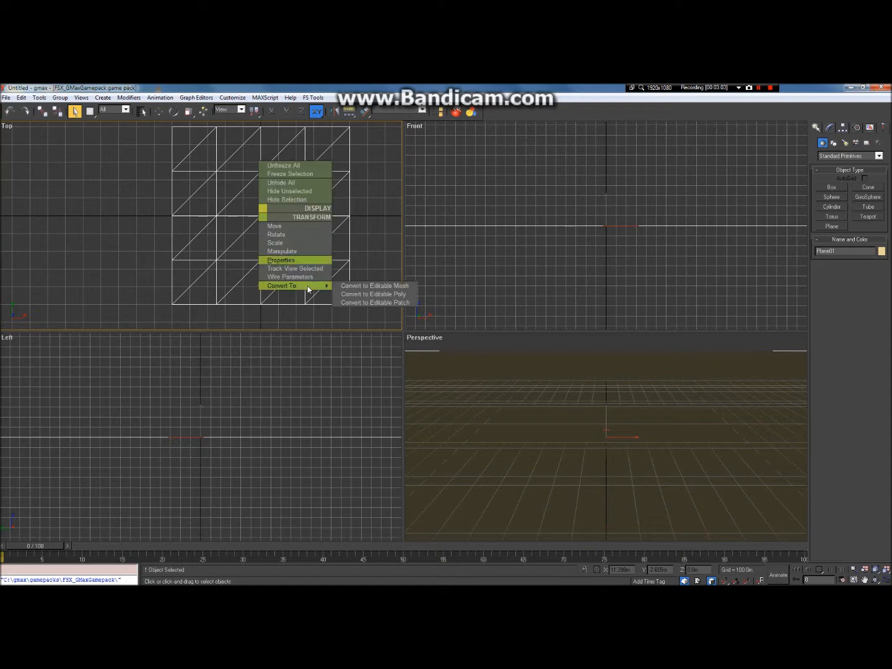
pyautogui.click(389, 293)
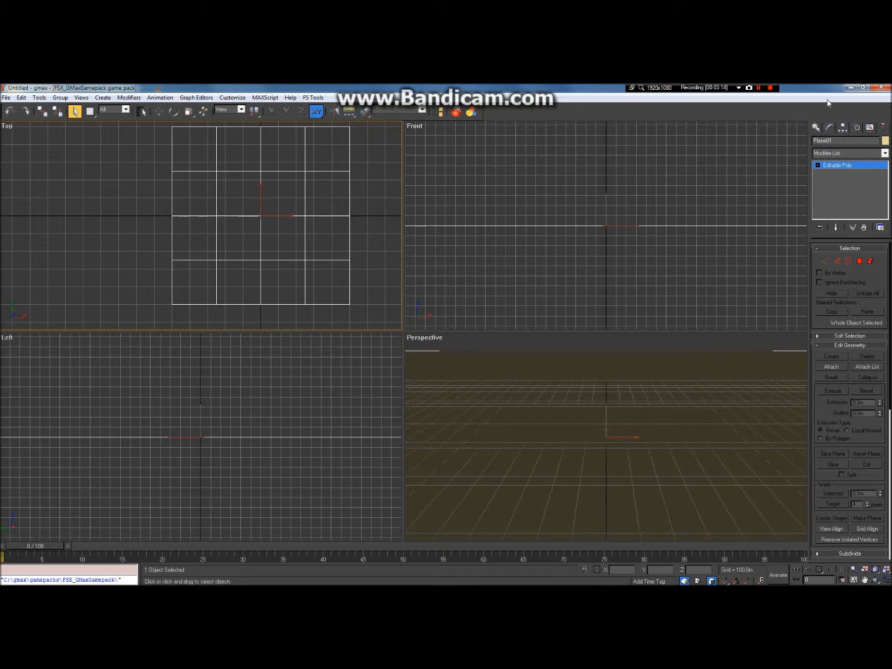
pyautogui.click(817, 127)
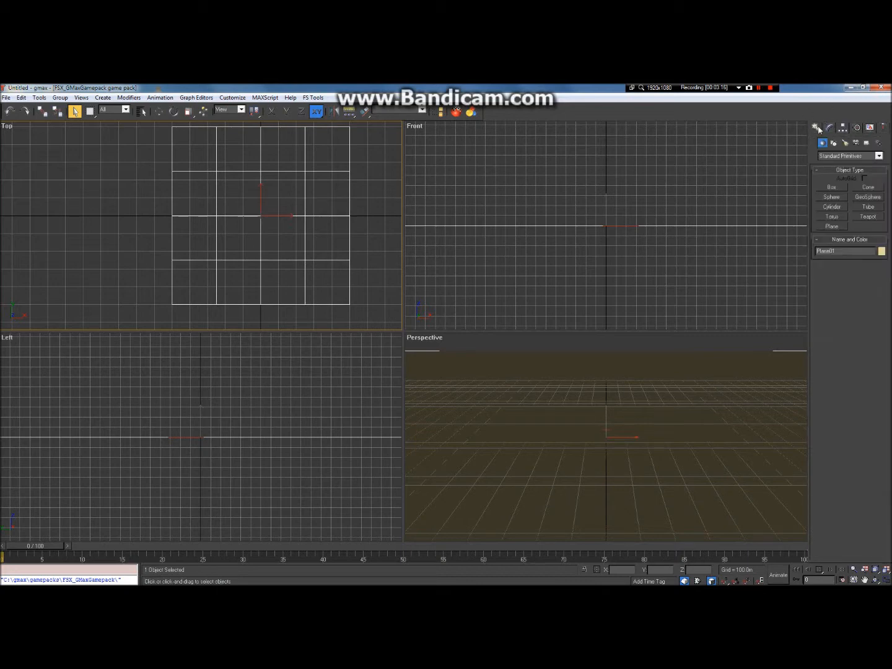
pyautogui.click(828, 127)
pyautogui.click(818, 127)
pyautogui.click(828, 129)
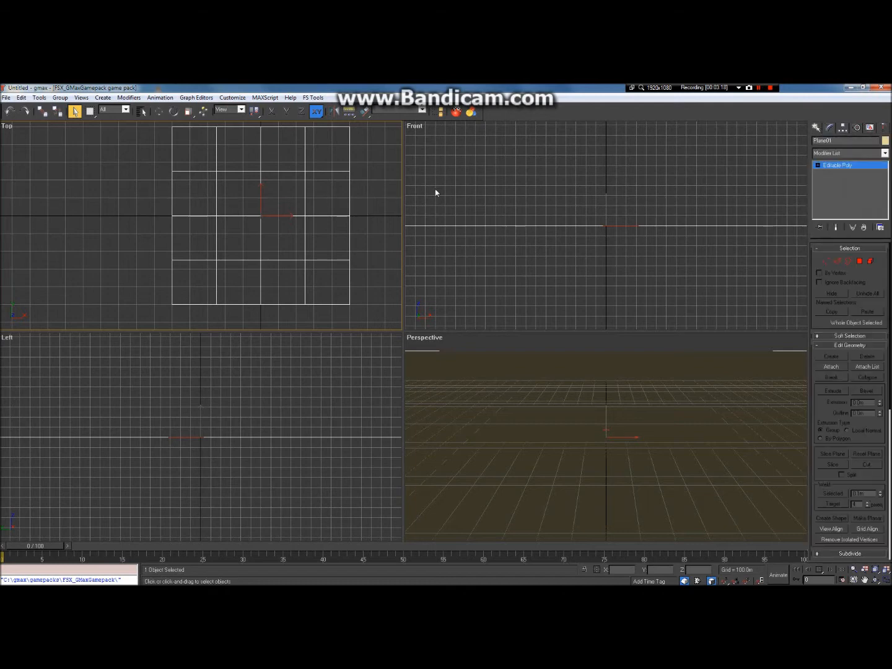
# Enter polygon selection for the plane and select its squares one at a time, ending with the lower-left corner square in the Top viewport.
pyautogui.click(859, 263)
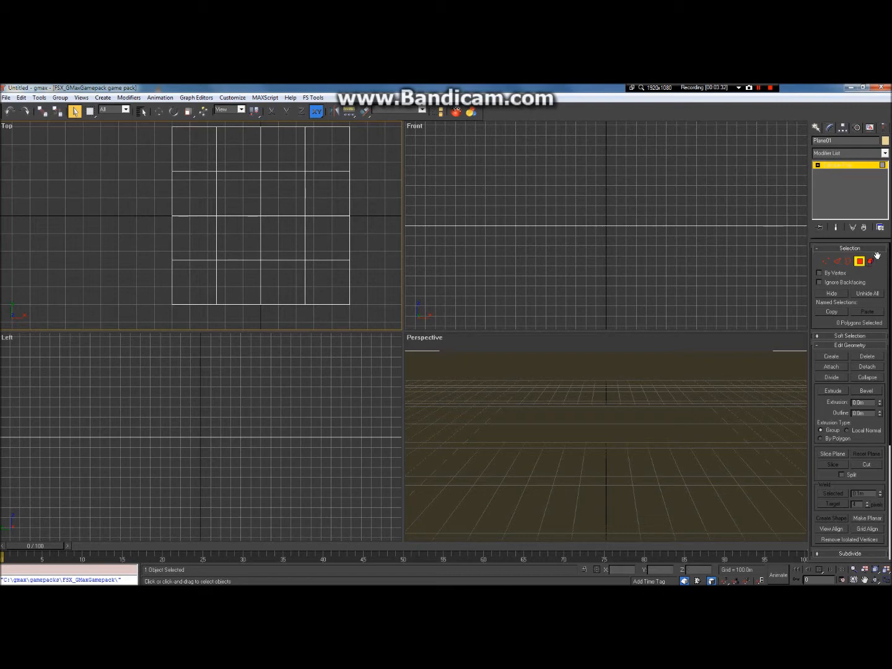
pyautogui.click(193, 146)
pyautogui.click(199, 212)
pyautogui.click(197, 235)
pyautogui.click(186, 317)
pyautogui.click(250, 282)
pyautogui.click(297, 283)
pyautogui.click(325, 280)
pyautogui.click(327, 239)
pyautogui.click(279, 237)
pyautogui.click(208, 243)
pyautogui.click(184, 282)
# Orbit and zoom out the Perspective viewport to view the whole plane from above.
pyautogui.click(873, 580)
pyautogui.rightClick(659, 455)
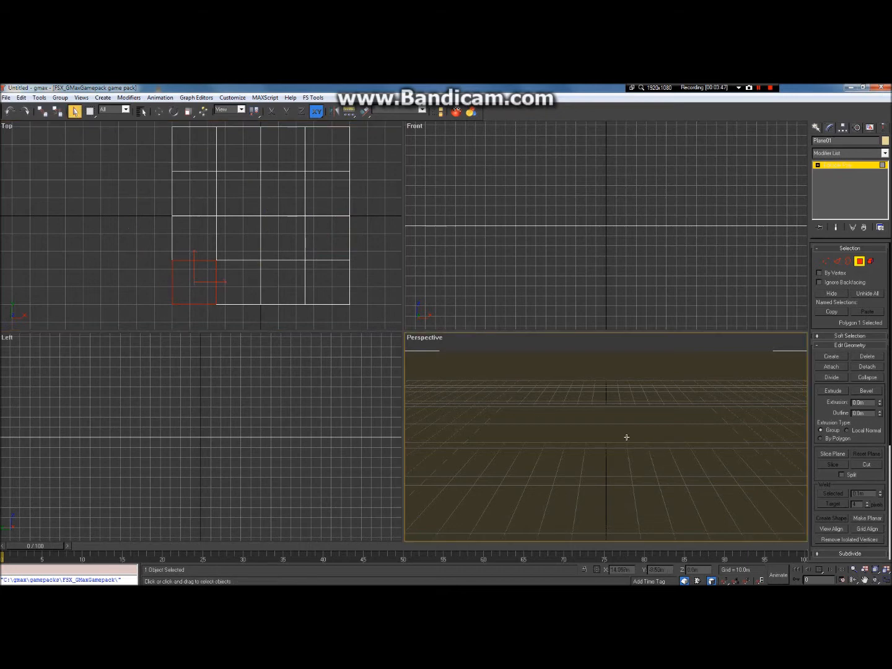
pyautogui.click(876, 580)
pyautogui.moveTo(647, 450)
pyautogui.mouseDown()
pyautogui.moveTo(633, 435)
pyautogui.moveTo(637, 457)
pyautogui.moveTo(631, 451)
pyautogui.mouseUp()
pyautogui.scroll(-8, 629, 444)
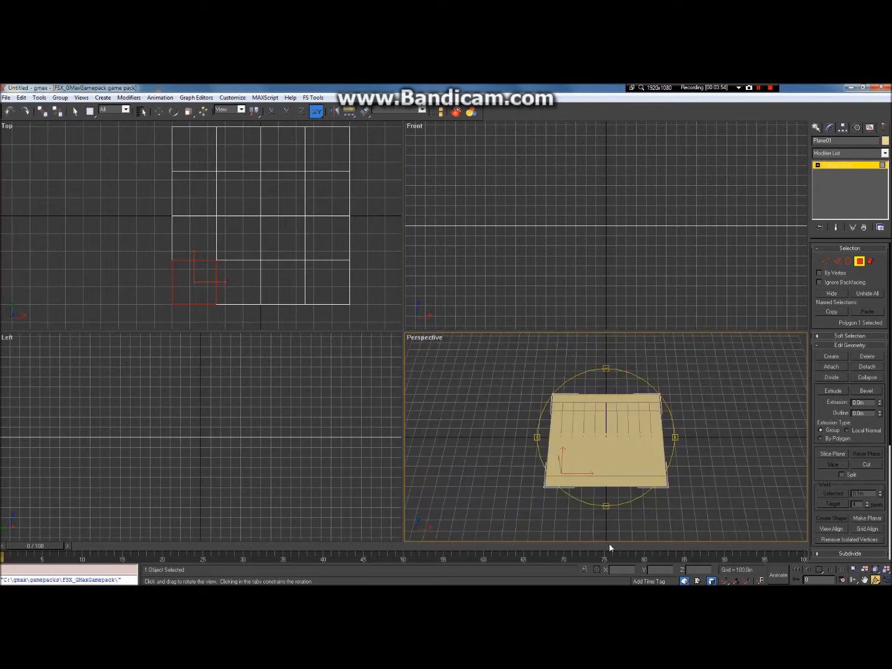
# Create a new FlightSimX material for the plane's lower-left square and set its specular colour to black.
pyautogui.moveTo(588, 424); pyautogui.dragTo(591, 450)
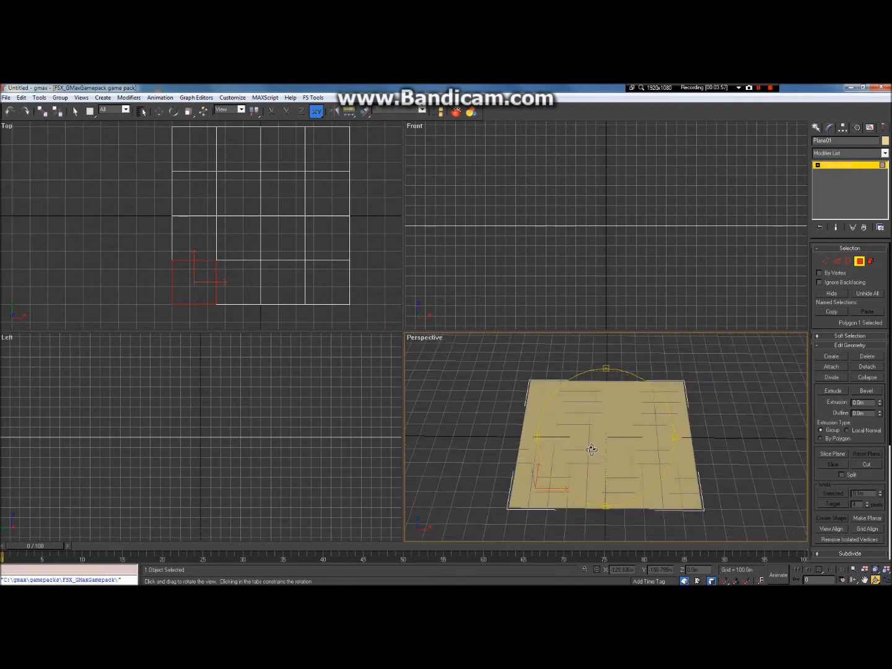
pyautogui.rightClick(75, 195)
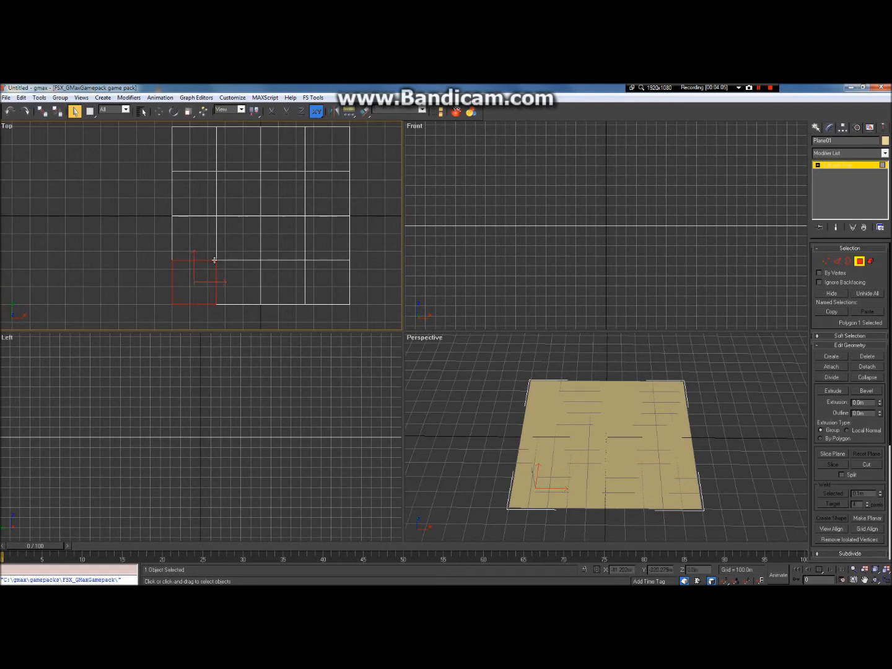
pyautogui.click(455, 113)
pyautogui.click(222, 362)
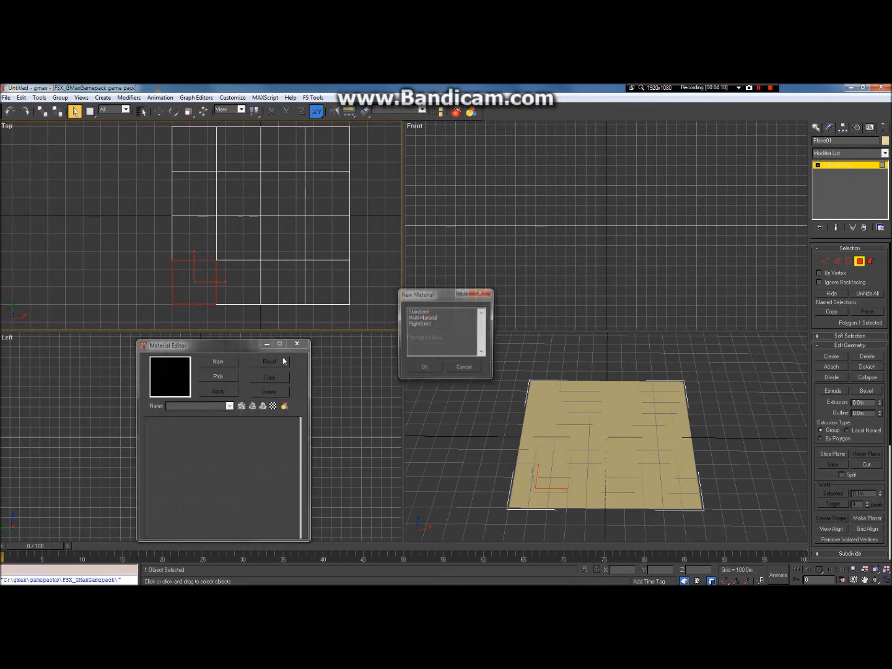
pyautogui.doubleClick(435, 324)
pyautogui.click(195, 490)
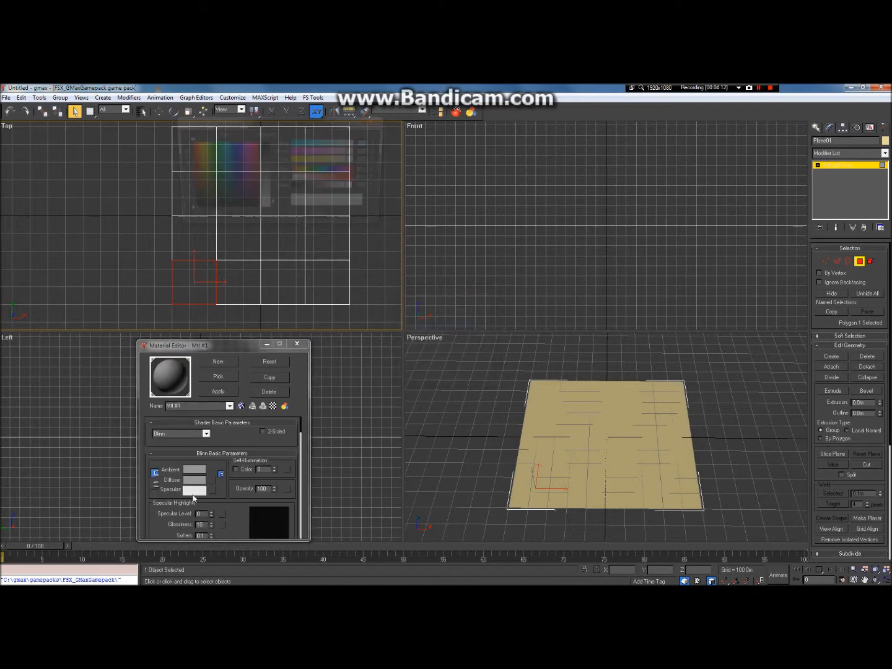
pyautogui.click(183, 210)
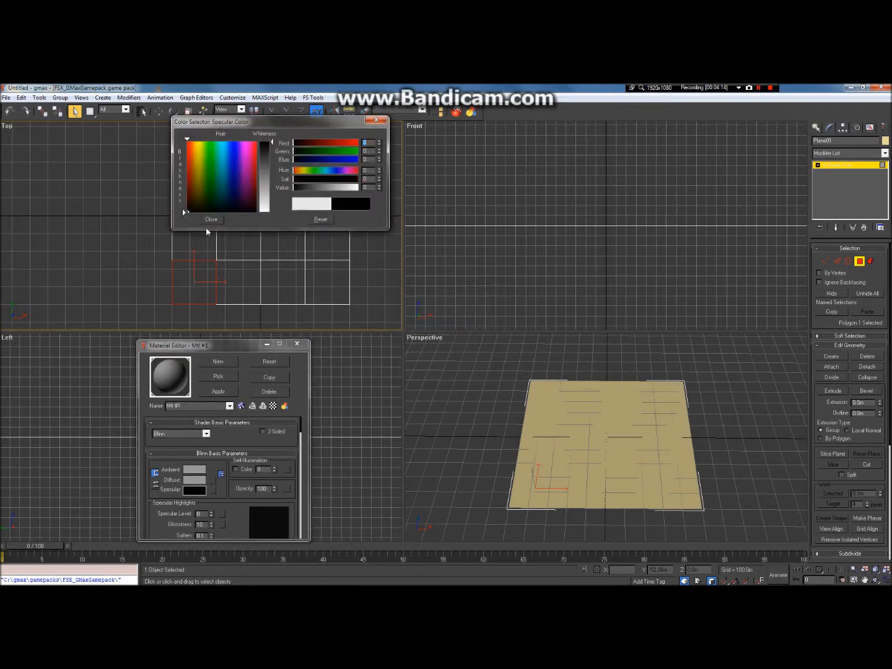
pyautogui.click(211, 220)
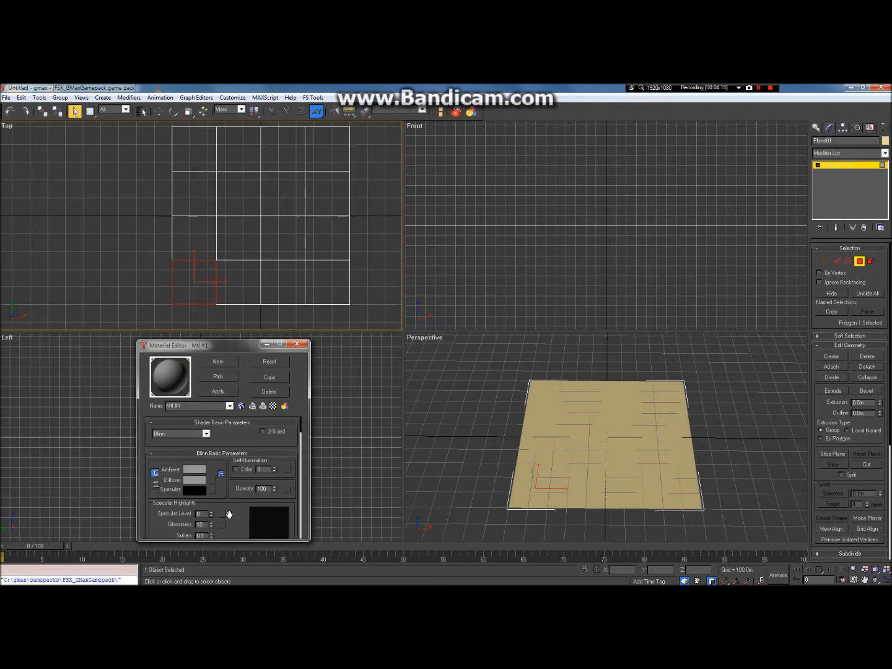
# Start assigning a bitmap to the material's diffuse map and browse to the image folder on the Desktop.
pyautogui.click(212, 482)
pyautogui.doubleClick(438, 259)
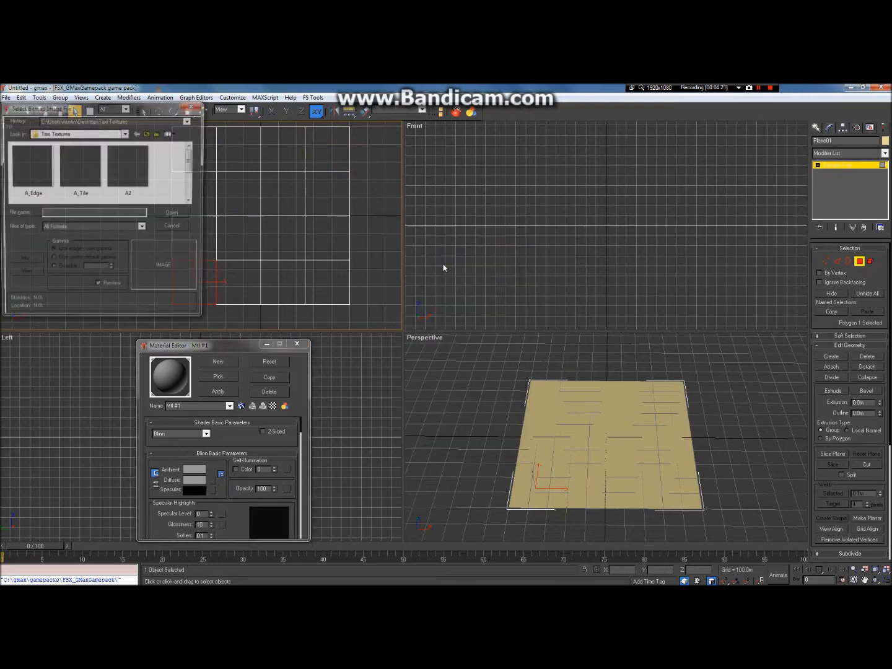
pyautogui.click(74, 158)
pyautogui.scroll(-3, 102, 183)
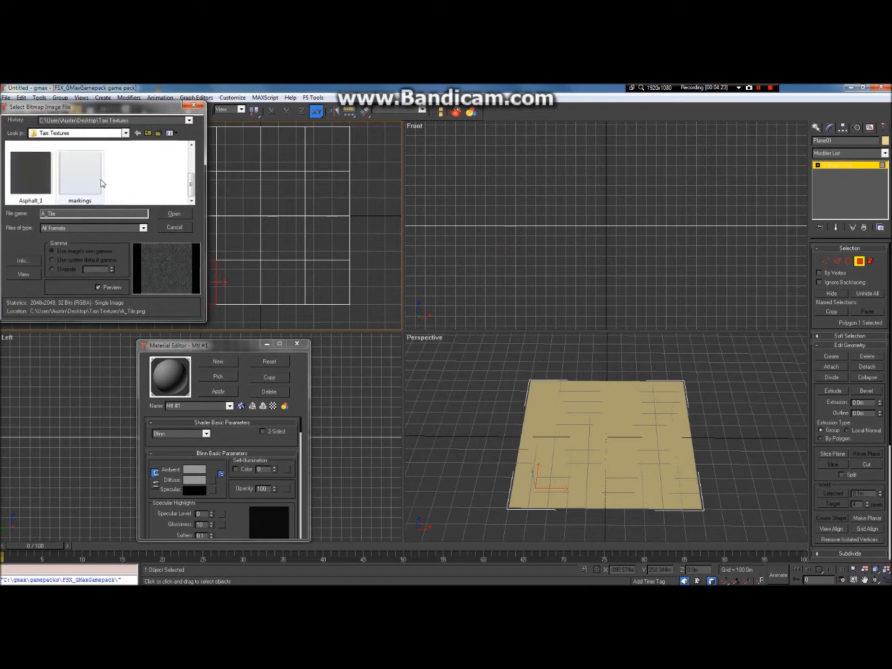
pyautogui.scroll(3, 102, 179)
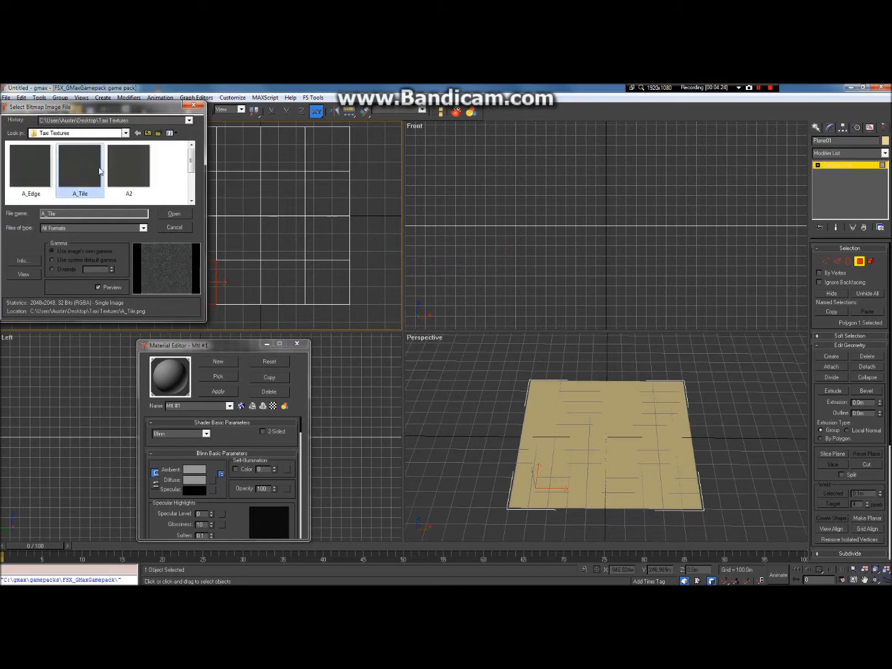
pyautogui.click(151, 133)
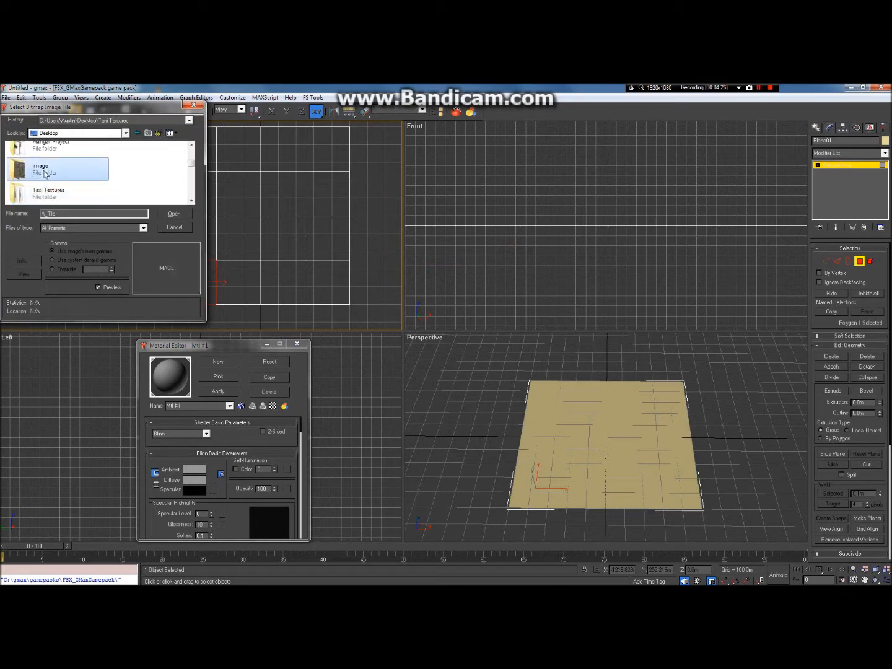
pyautogui.doubleClick(26, 166)
# Load the aerial image material_1 as the material's diffuse bitmap.
pyautogui.click(79, 166)
pyautogui.scroll(-5, 130, 186)
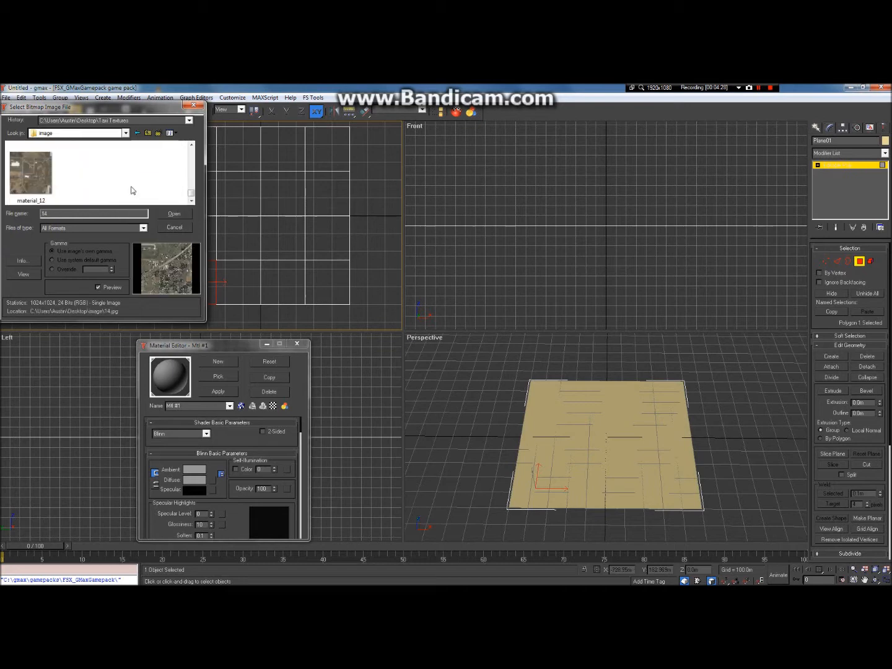
pyautogui.scroll(-2, 131, 189)
pyautogui.scroll(10, 128, 195)
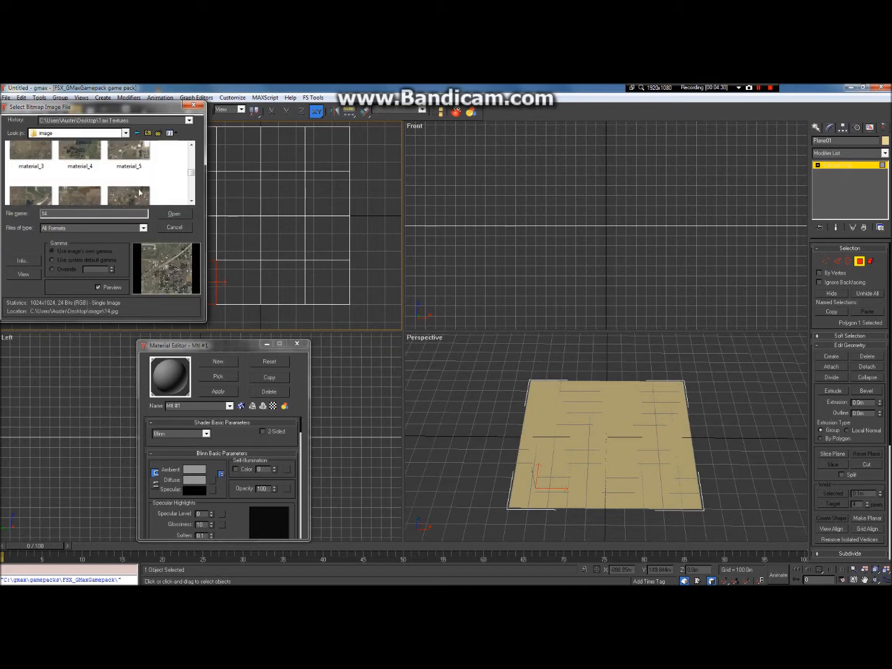
pyautogui.scroll(-3, 139, 177)
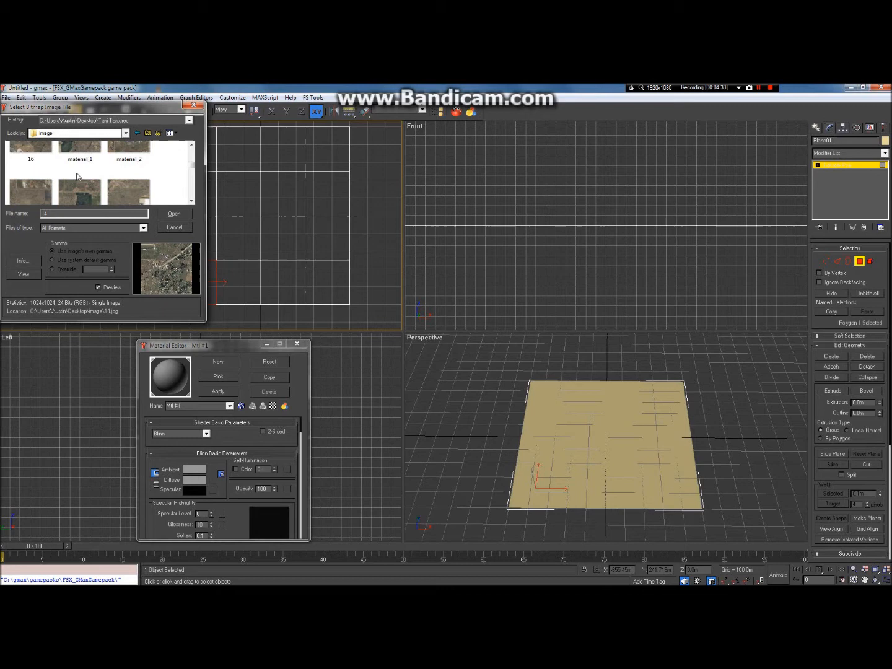
pyautogui.scroll(2, 142, 164)
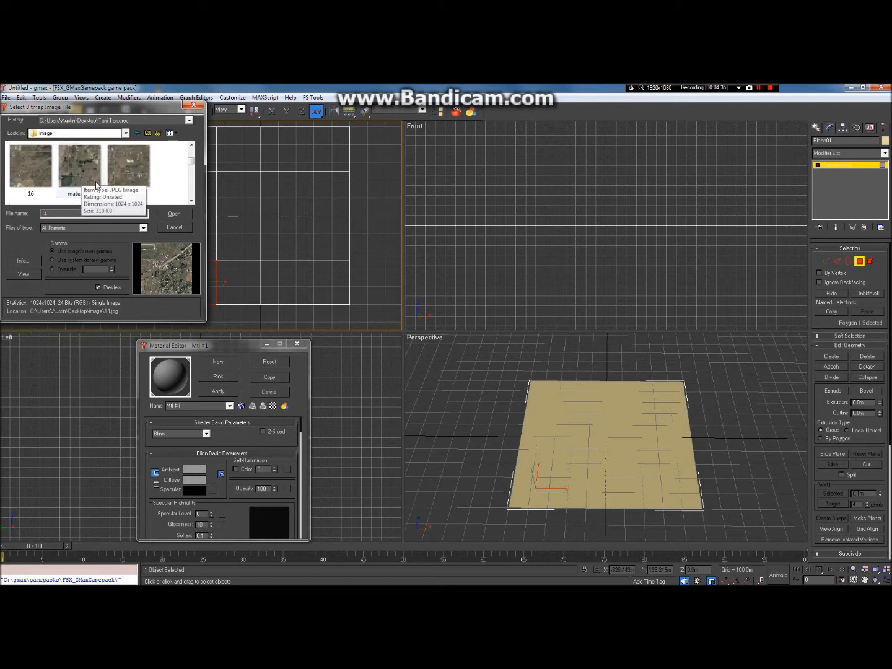
pyautogui.click(77, 162)
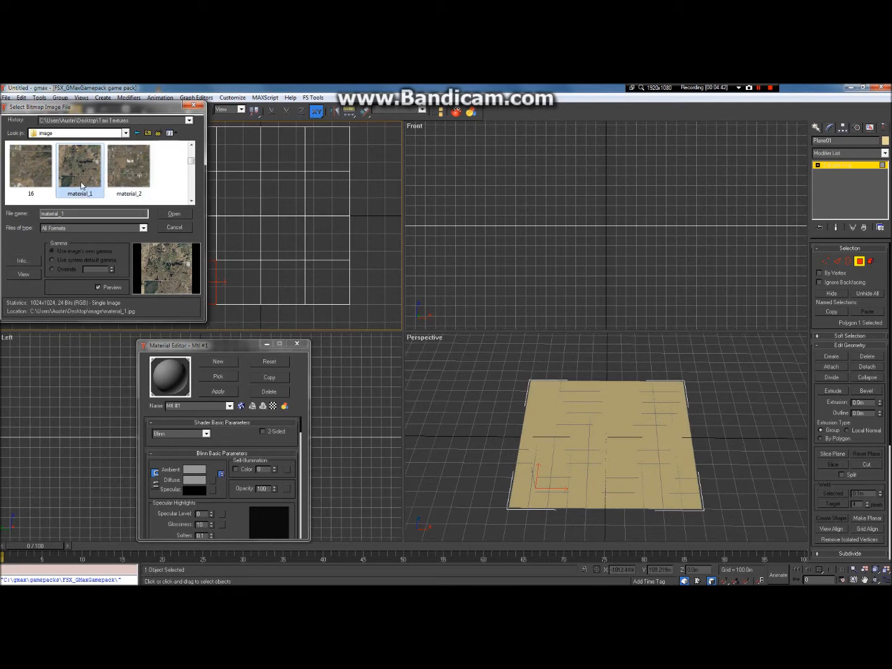
pyautogui.click(17, 185)
pyautogui.click(86, 179)
pyautogui.doubleClick(84, 168)
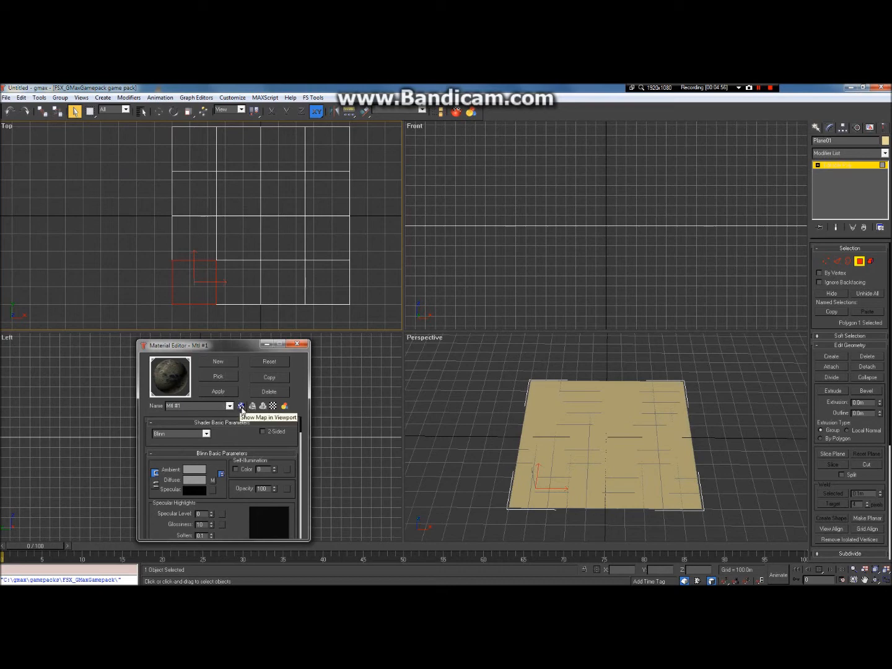
# Apply the material to the selected lower-left square with its map shown in the viewport, and add a UVW Map modifier.
pyautogui.click(242, 407)
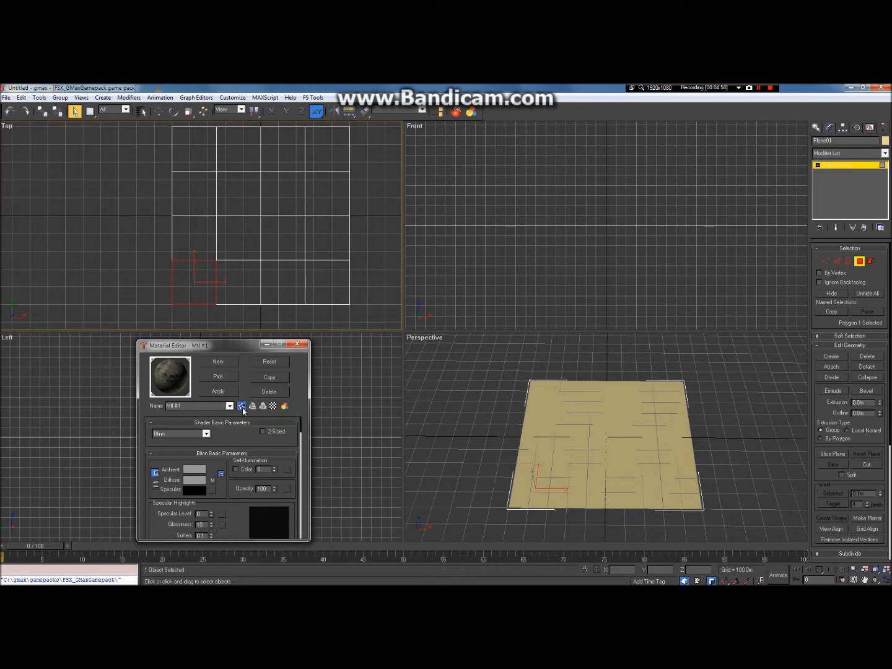
pyautogui.click(235, 395)
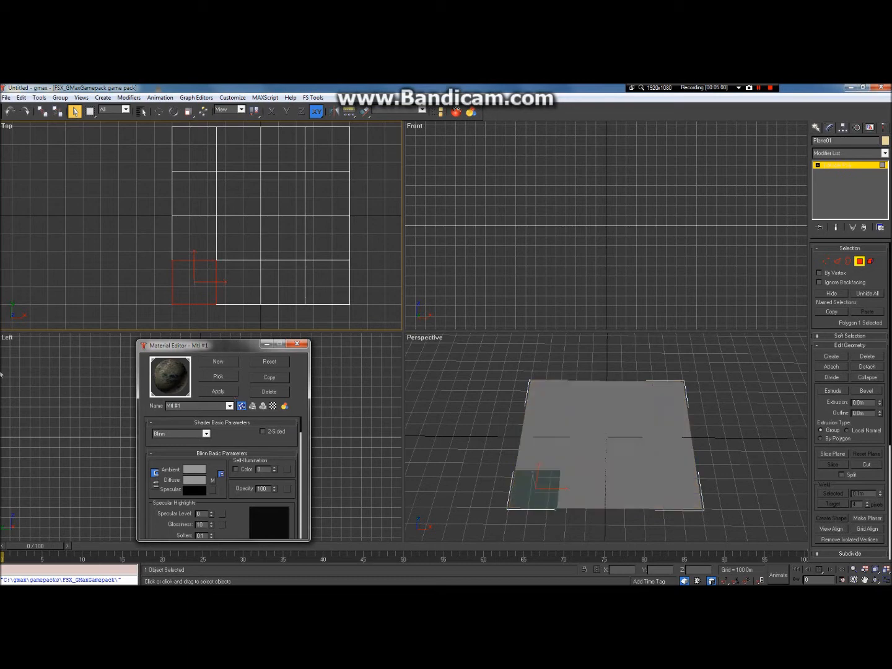
pyautogui.click(837, 154)
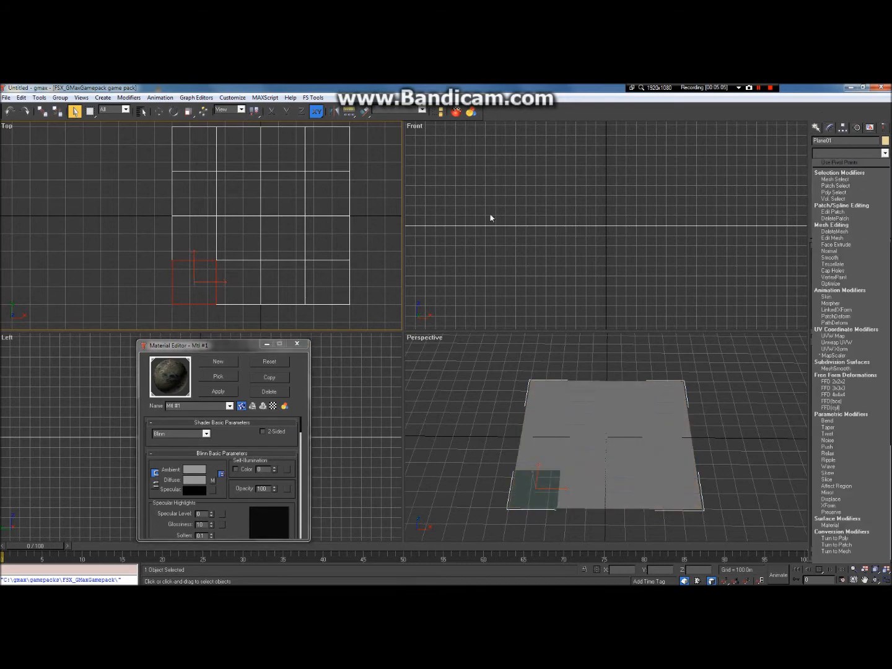
pyautogui.click(864, 155)
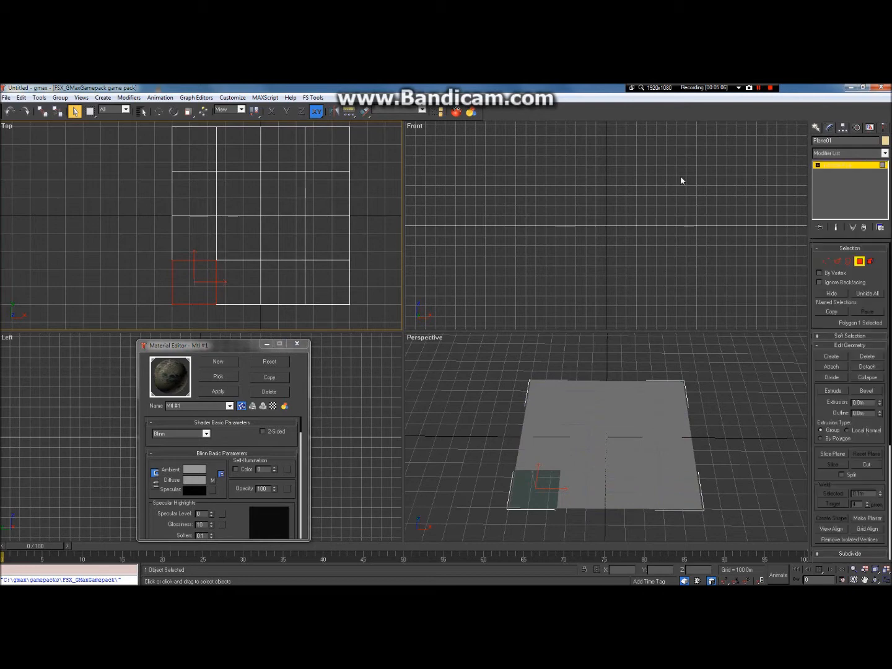
pyautogui.click(866, 155)
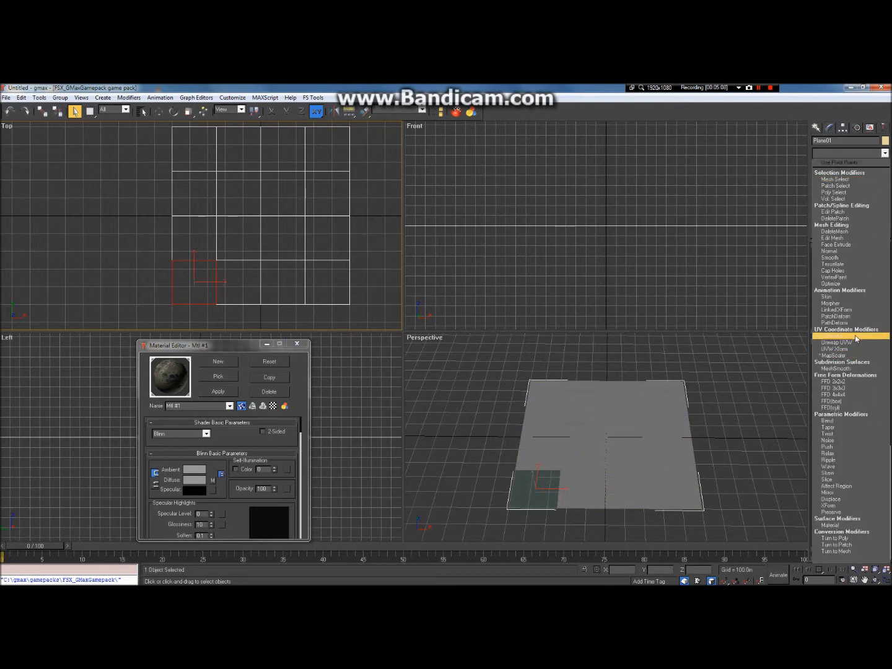
pyautogui.click(837, 335)
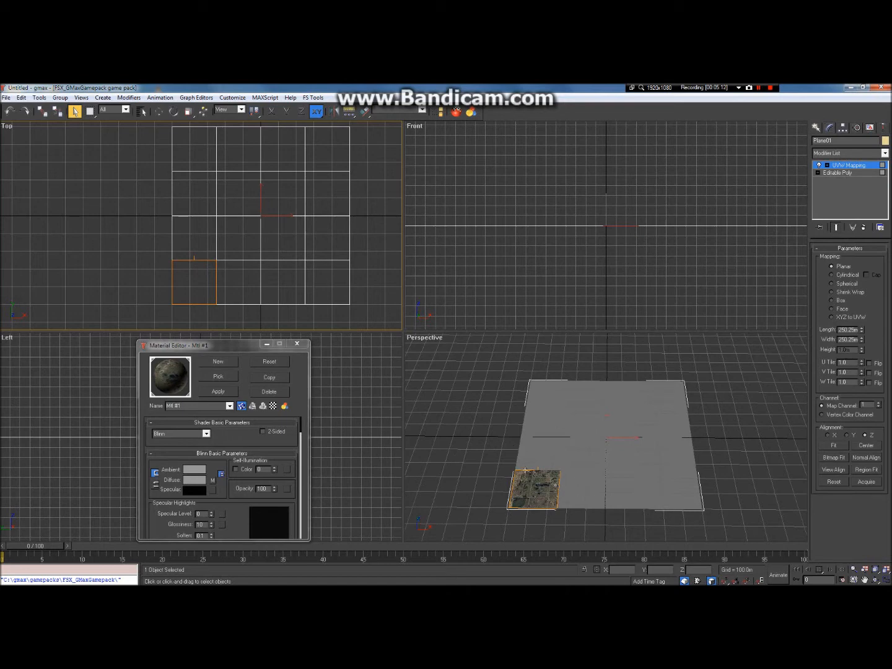
# Collapse the UVW Mapping modifier into the plane's Editable Poly.
pyautogui.rightClick(854, 166)
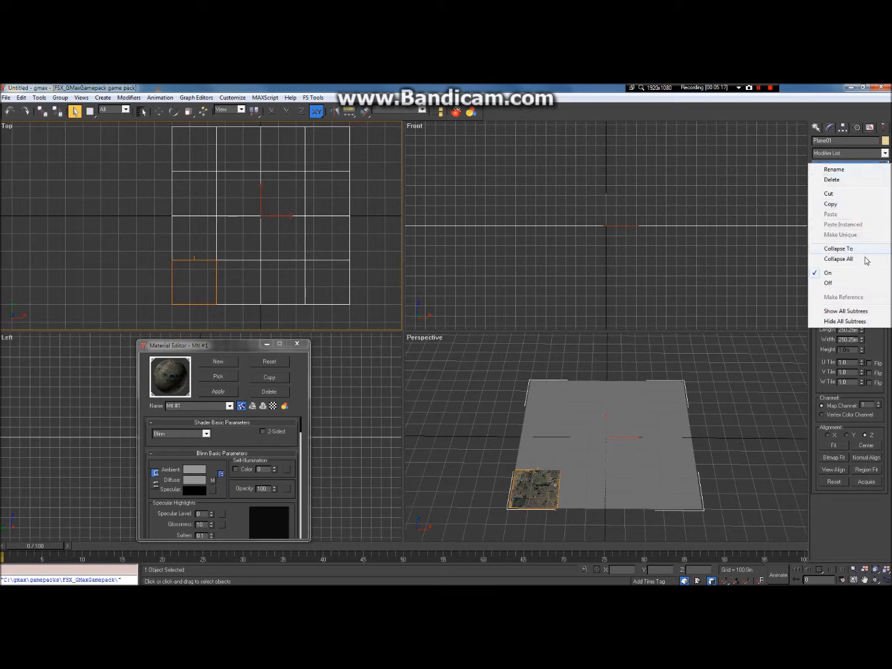
pyautogui.click(834, 116)
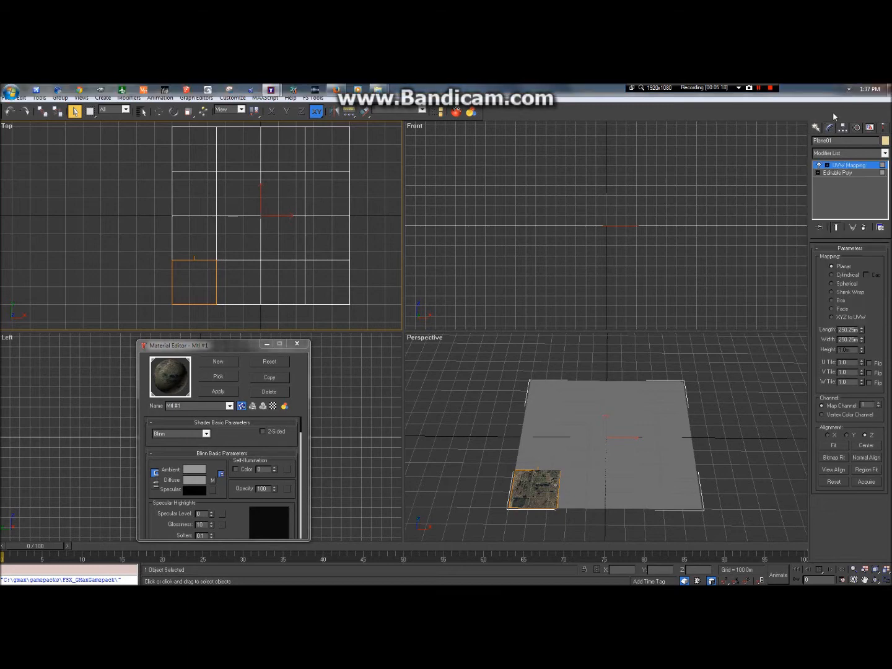
pyautogui.rightClick(854, 168)
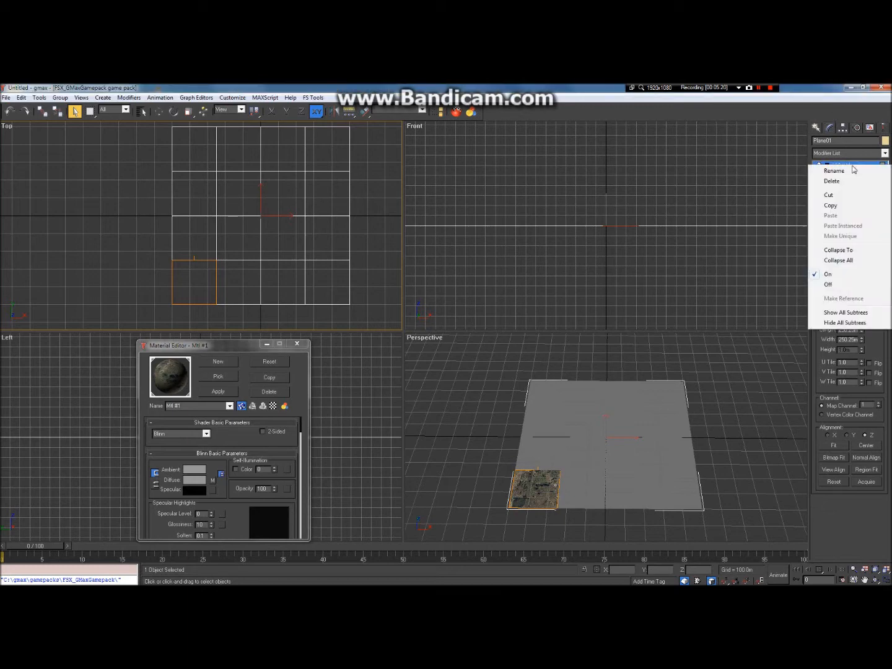
pyautogui.click(846, 267)
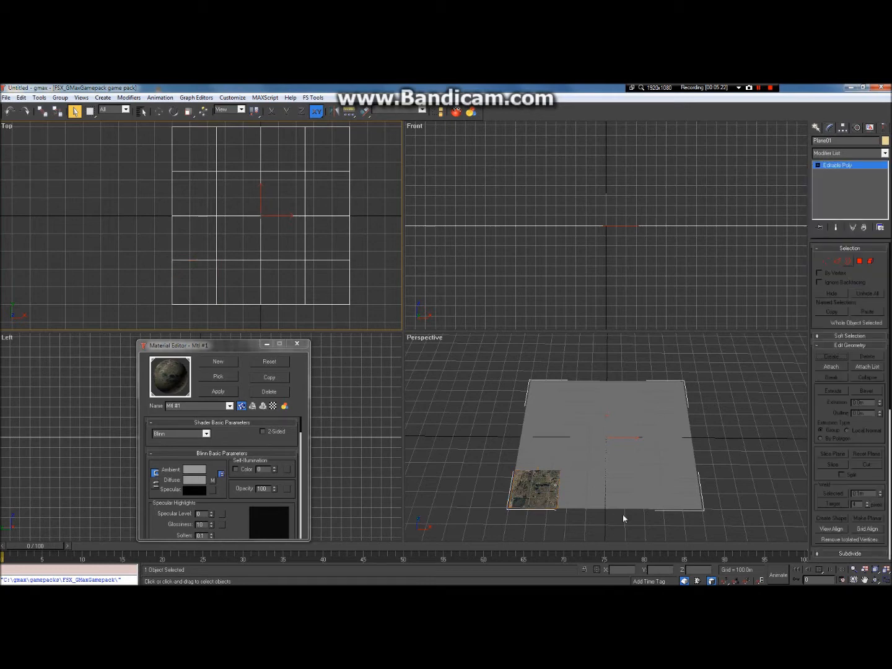
# Return to polygon selection and select the plane's upper-left corner square in the Top viewport.
pyautogui.click(860, 262)
pyautogui.click(190, 245)
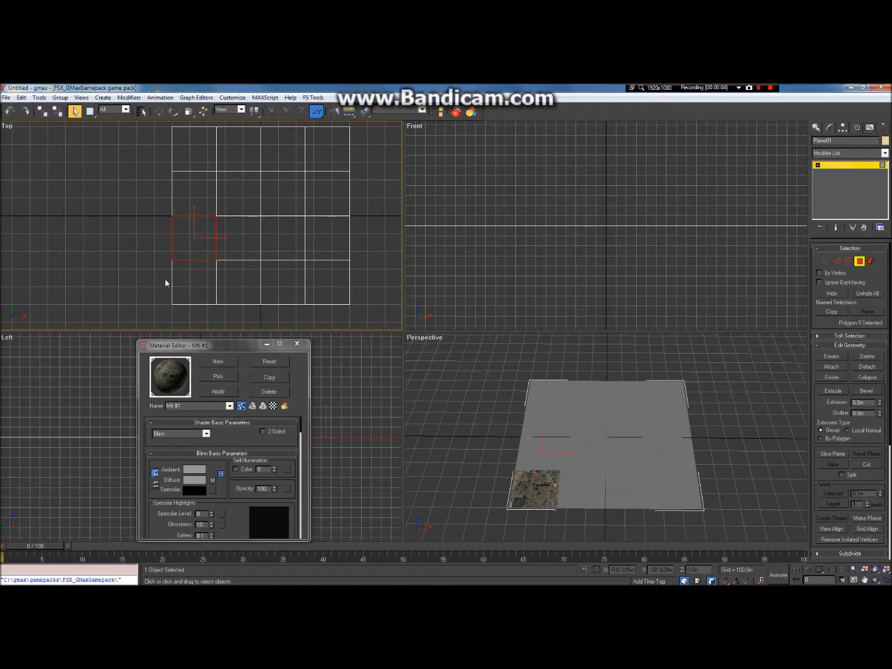
pyautogui.click(184, 147)
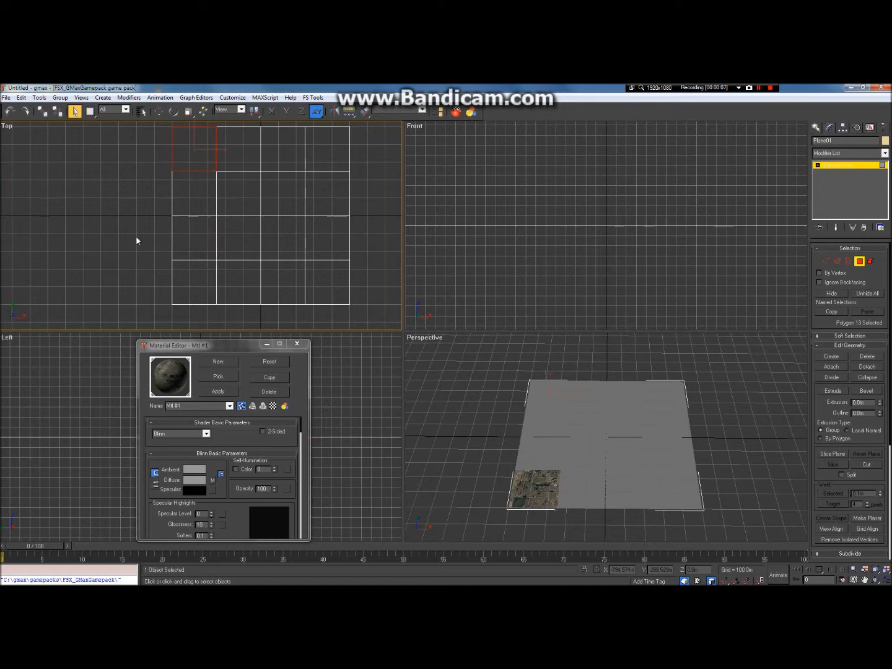
pyautogui.click(245, 192)
pyautogui.click(303, 189)
pyautogui.click(171, 161)
pyautogui.click(173, 160)
# Create another FlightSimX material for the upper-left square and set its specular colour to black.
pyautogui.click(220, 362)
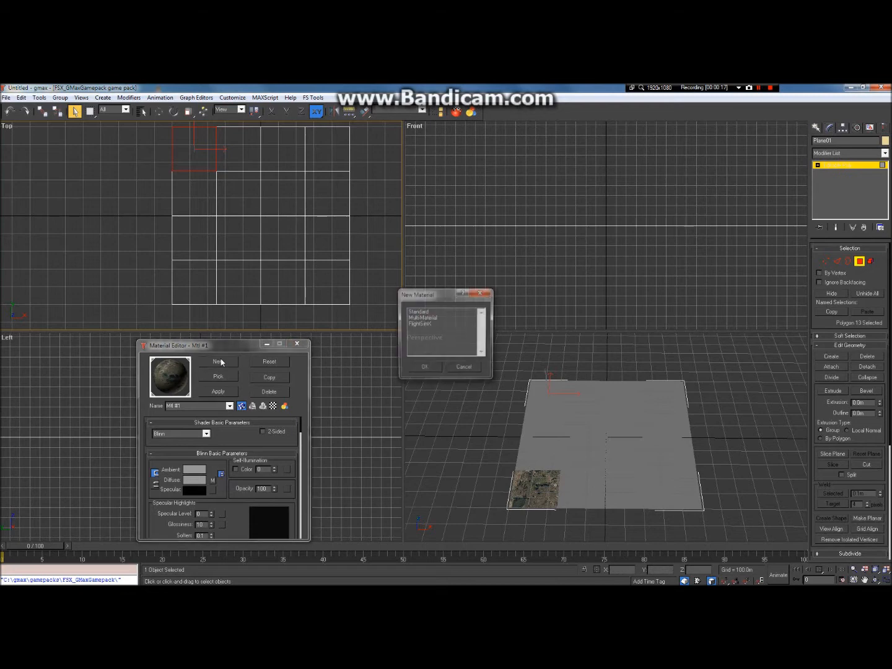
pyautogui.click(432, 325)
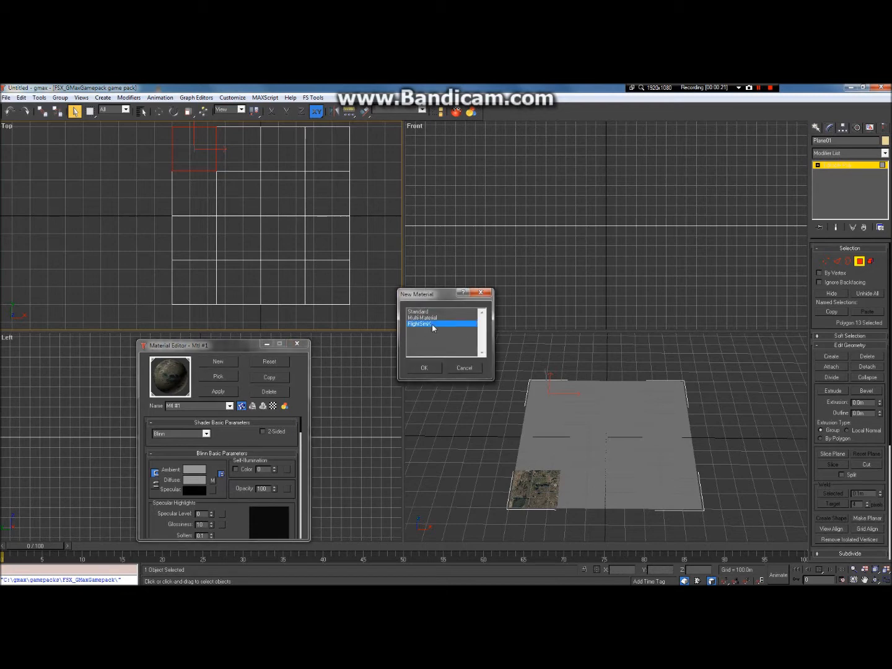
pyautogui.doubleClick(432, 325)
pyautogui.click(194, 490)
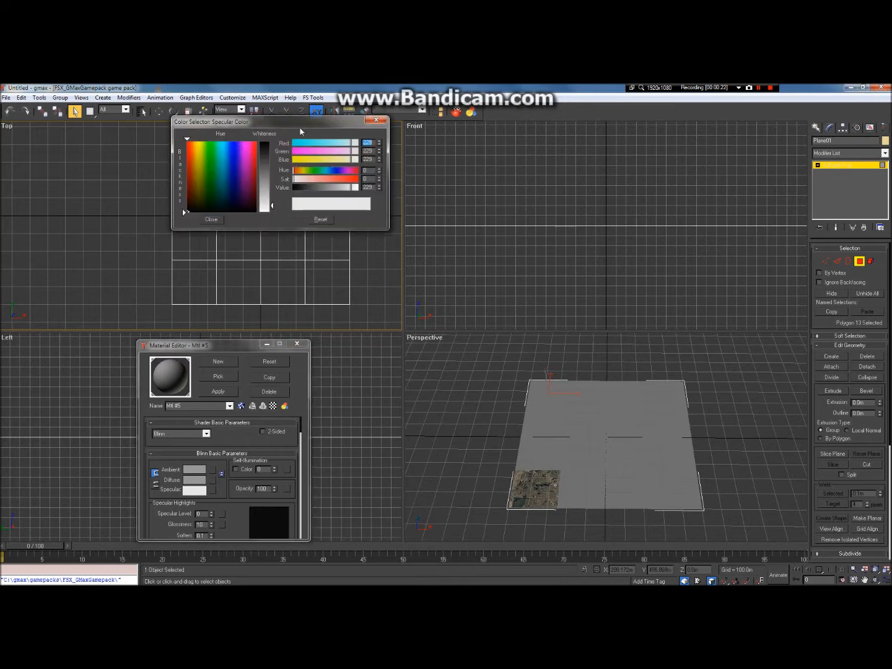
pyautogui.moveTo(273, 153); pyautogui.dragTo(271, 140)
pyautogui.click(212, 218)
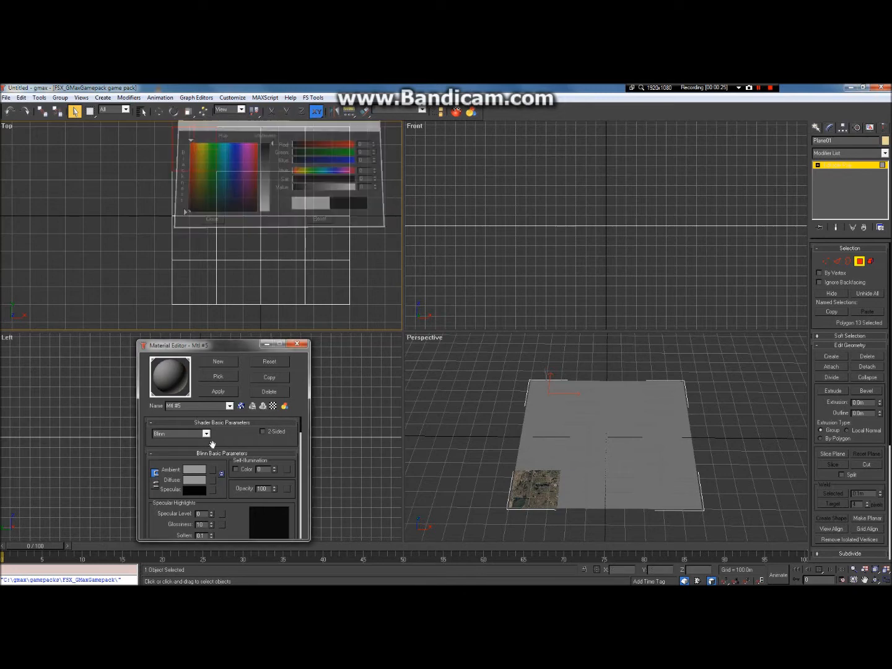
# Assign the image material_2 as the bitmap for the new material's diffuse map.
pyautogui.click(213, 481)
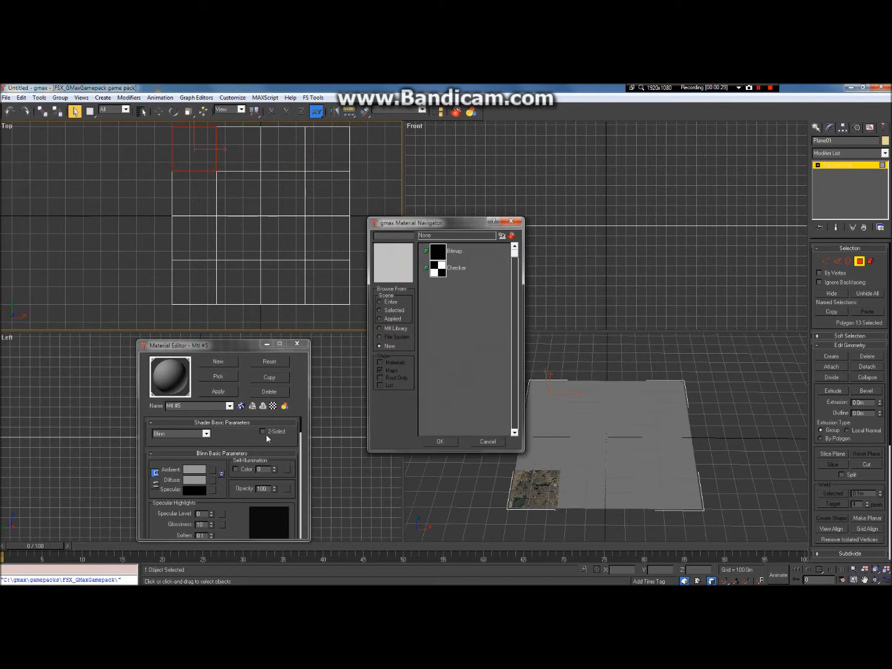
pyautogui.doubleClick(441, 251)
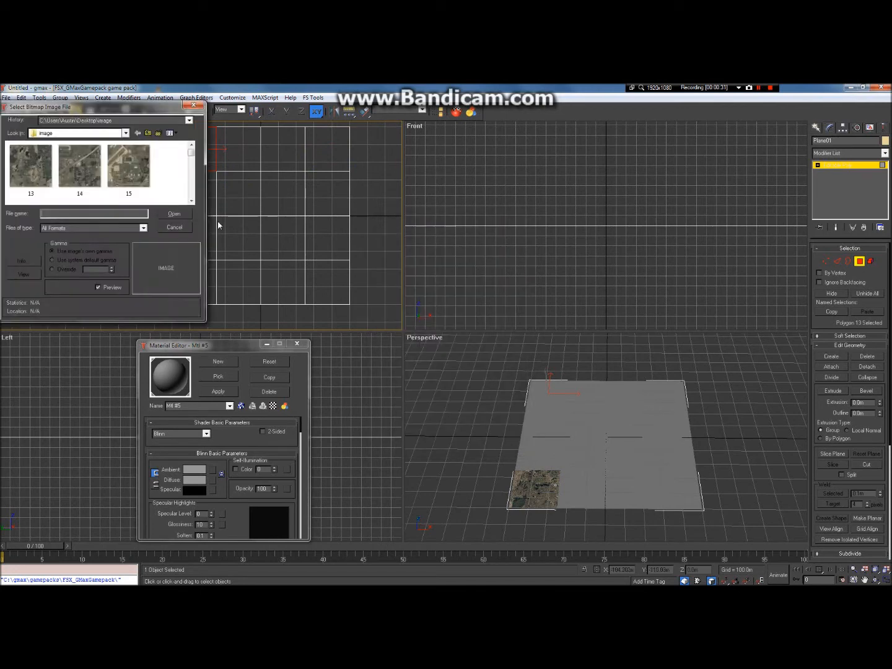
pyautogui.click(128, 166)
pyautogui.scroll(-5, 117, 176)
pyautogui.scroll(1, 121, 181)
pyautogui.scroll(2, 125, 177)
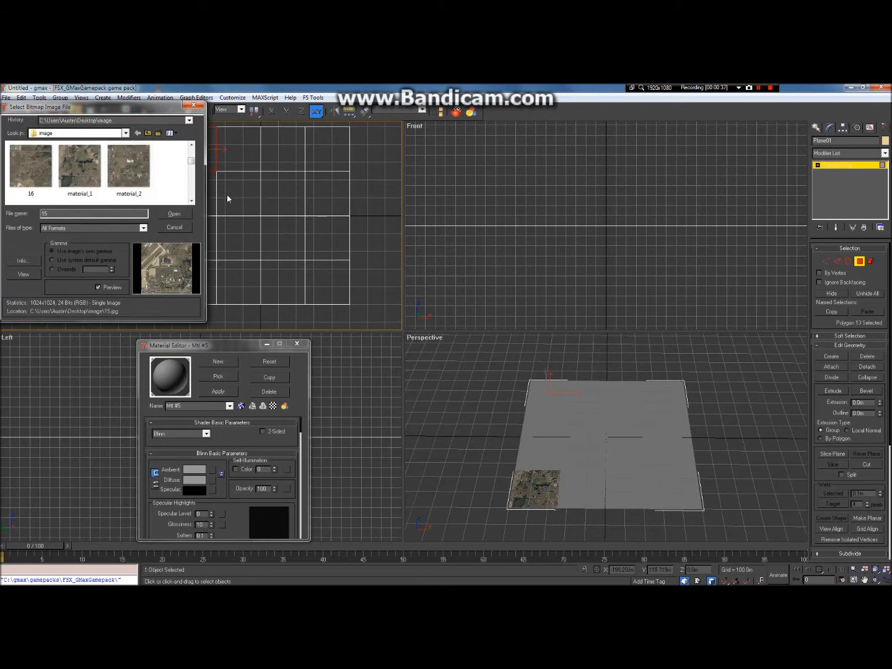
pyautogui.doubleClick(142, 177)
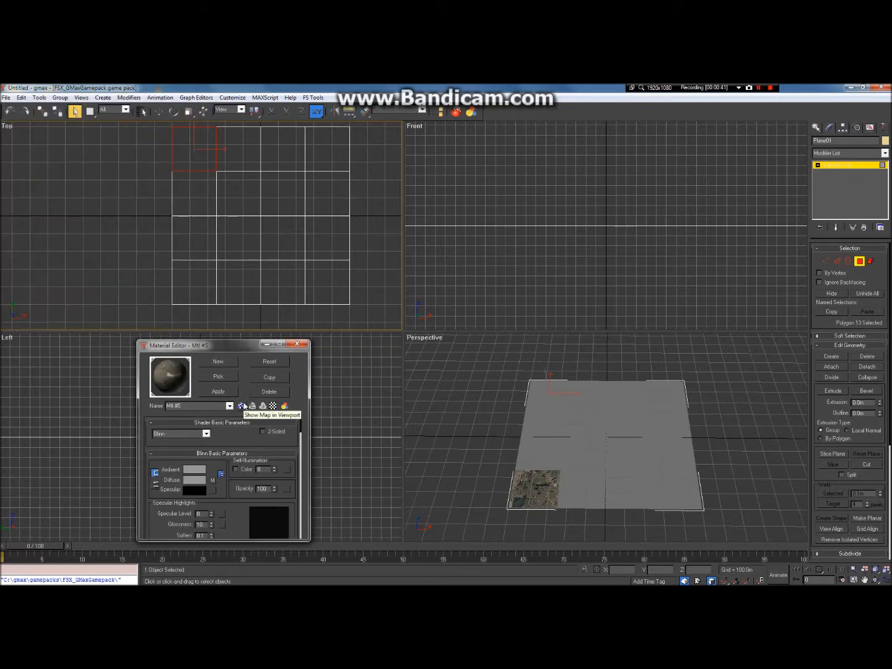
# Show the material's map in the viewport, apply it to the selected upper-left square, and add a UVW Map modifier.
pyautogui.click(242, 406)
pyautogui.click(219, 391)
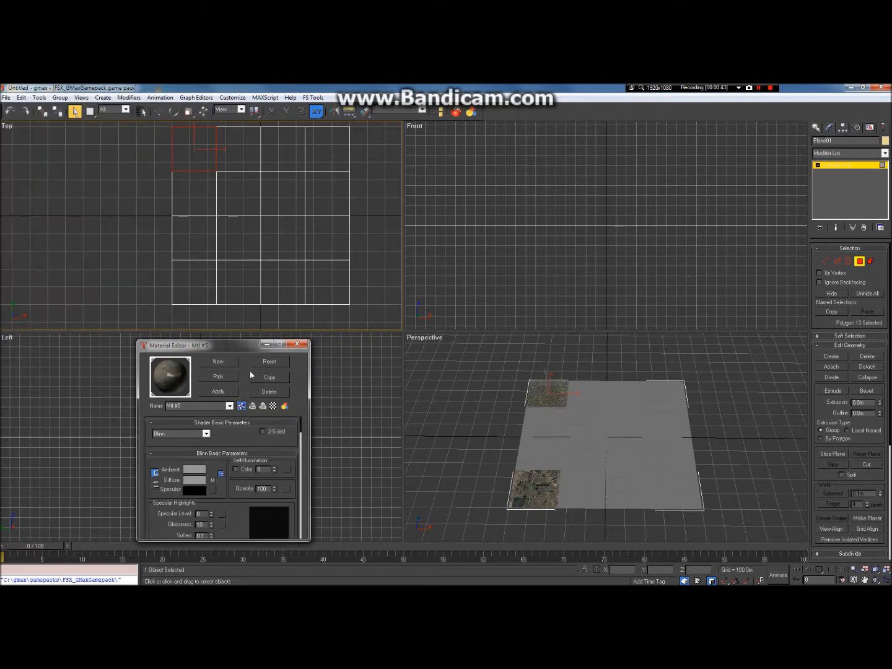
pyautogui.click(849, 153)
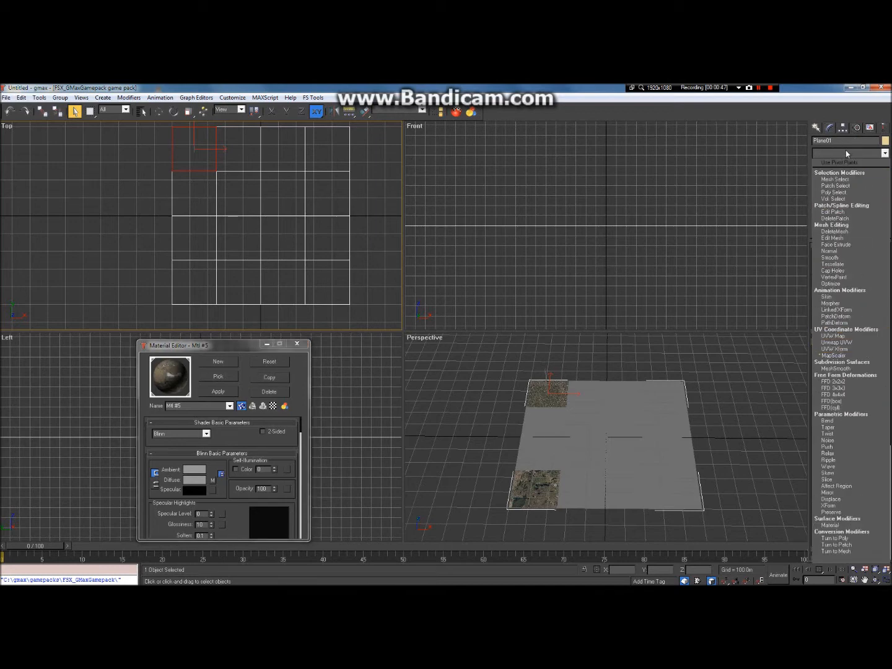
pyautogui.click(833, 336)
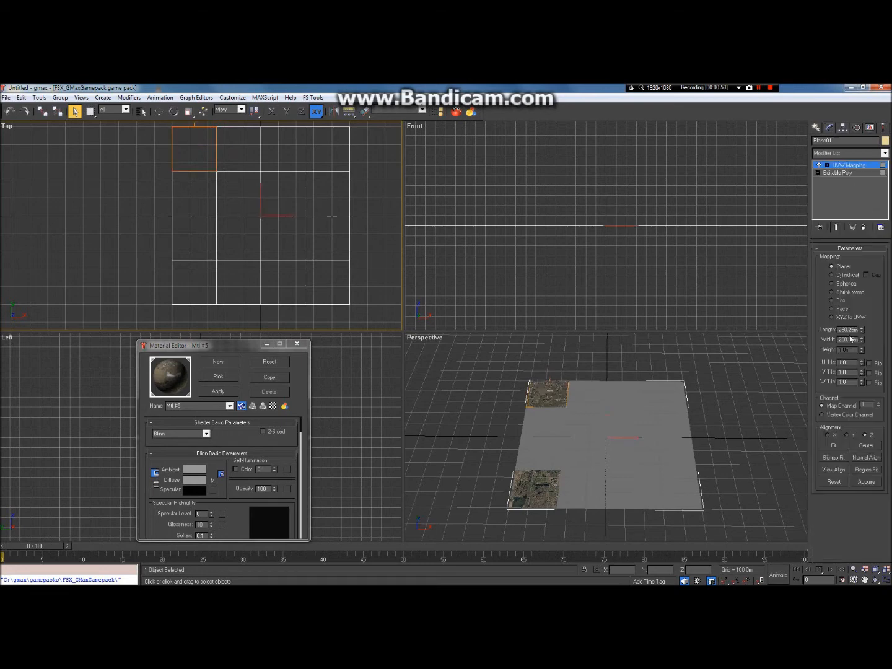
# Check the upper-left square's mapping in Perspective and collapse the whole modifier stack into the Editable Poly.
pyautogui.click(875, 580)
pyautogui.moveTo(605, 416)
pyautogui.mouseDown()
pyautogui.moveTo(614, 450)
pyautogui.moveTo(598, 428)
pyautogui.moveTo(610, 415)
pyautogui.mouseUp()
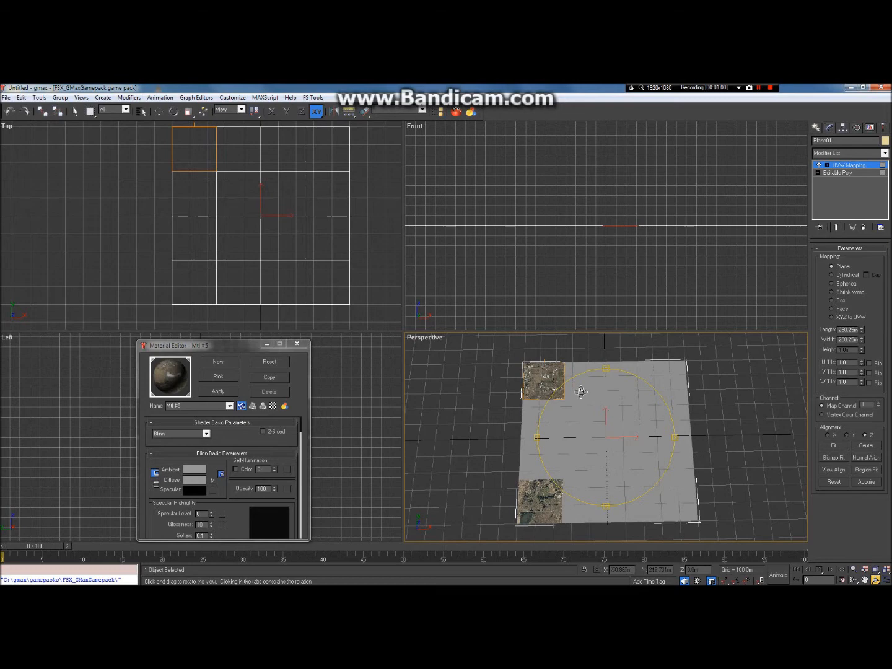
pyautogui.rightClick(840, 166)
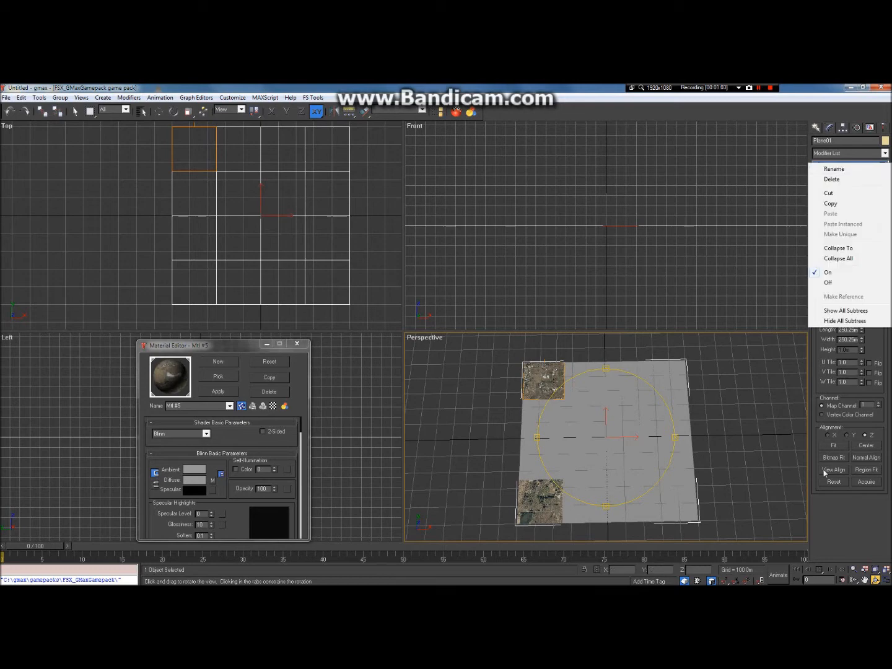
pyautogui.click(843, 541)
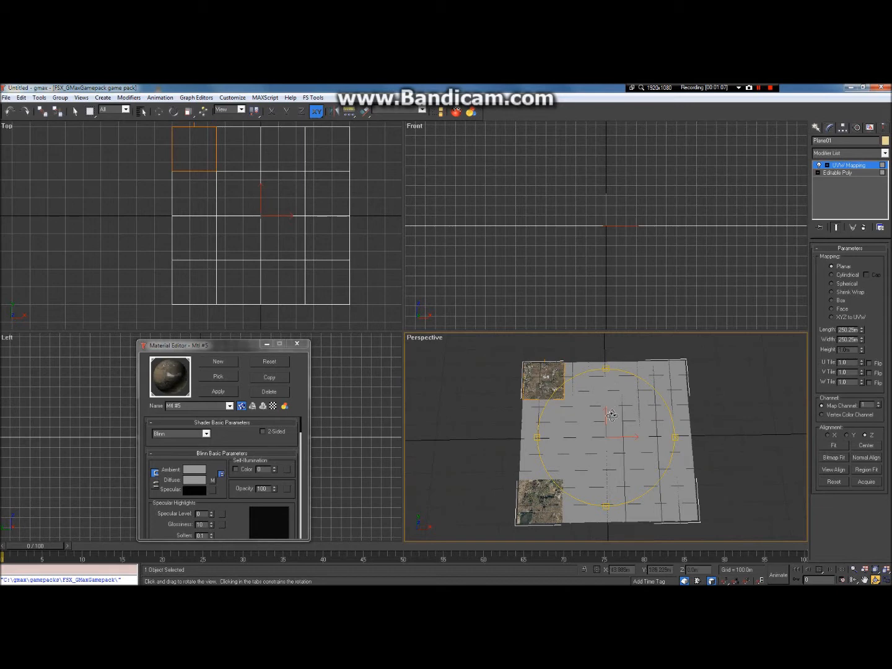
pyautogui.rightClick(853, 170)
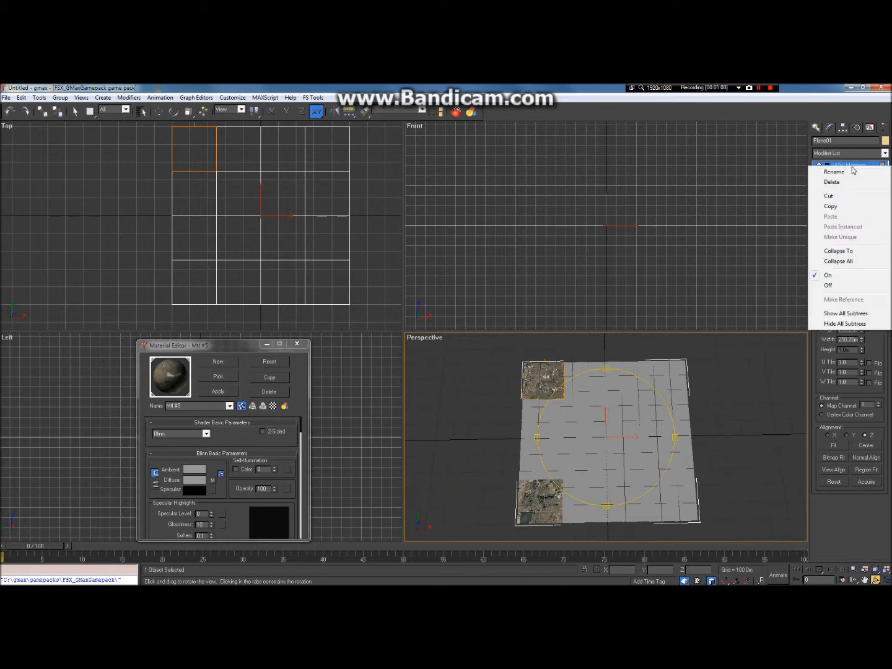
pyautogui.click(843, 261)
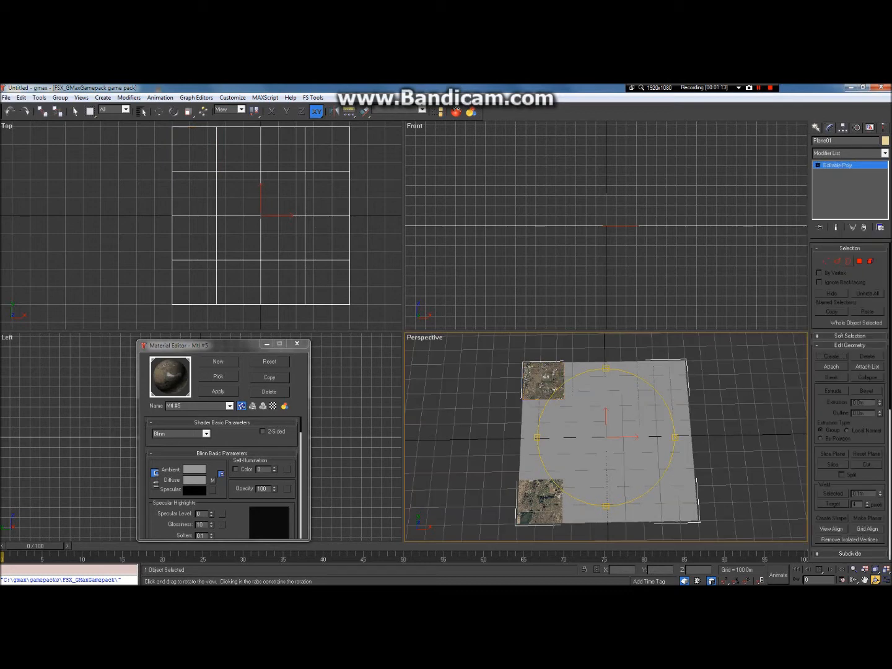
# Inspect the two textured corner squares of the plane in the Perspective viewport.
pyautogui.click(865, 579)
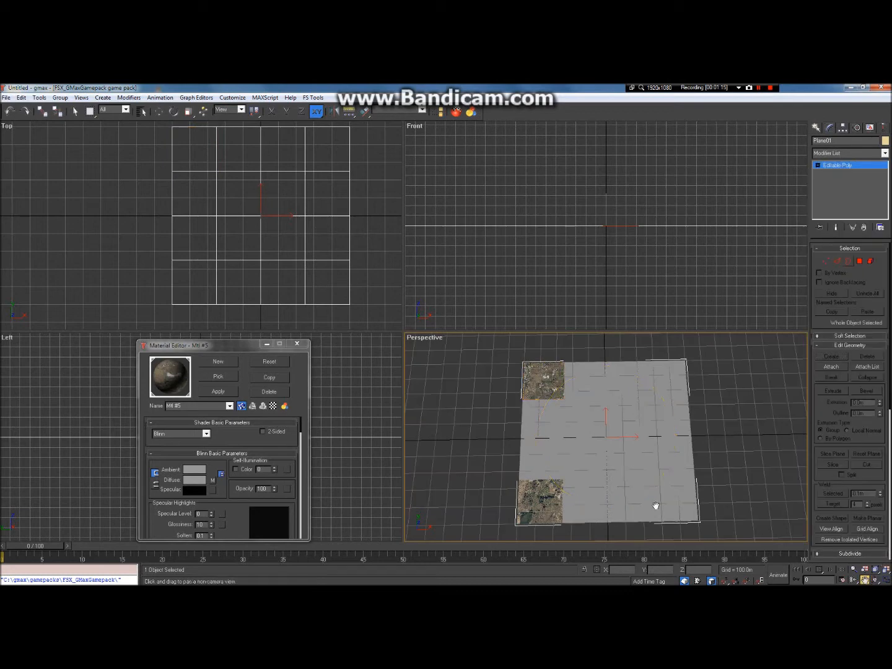
pyautogui.moveTo(212, 171); pyautogui.dragTo(208, 182)
pyautogui.moveTo(587, 444); pyautogui.dragTo(590, 418)
pyautogui.scroll(3, 516, 484)
pyautogui.scroll(-4, 516, 485)
pyautogui.moveTo(541, 484); pyautogui.dragTo(545, 470)
pyautogui.scroll(-3, 552, 462)
pyautogui.moveTo(595, 428); pyautogui.dragTo(598, 460)
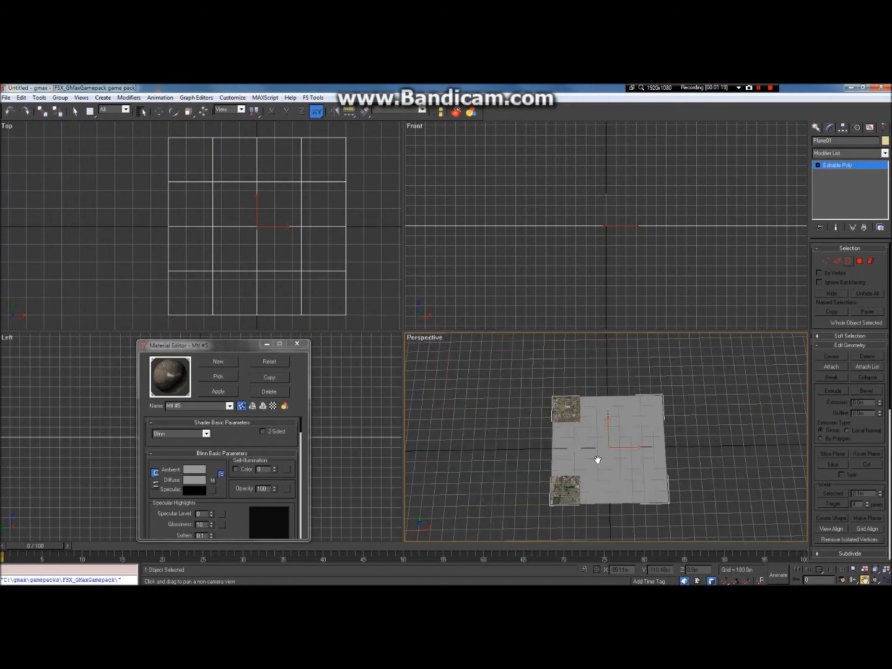
pyautogui.scroll(4, 598, 460)
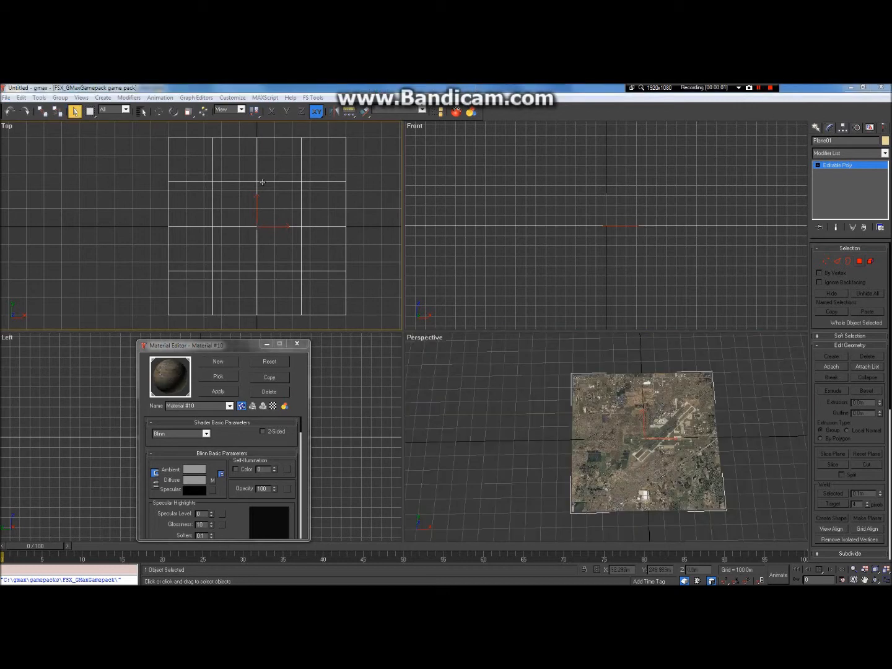
# Examine the runway area of the fully textured plane in the Perspective viewport.
pyautogui.click(865, 580)
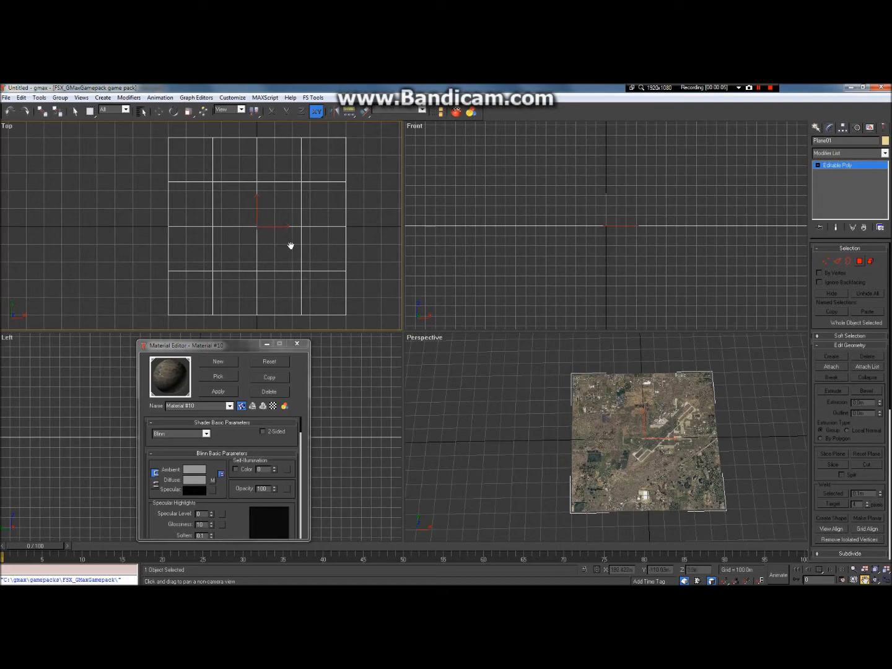
pyautogui.moveTo(290, 248)
pyautogui.mouseDown()
pyautogui.moveTo(313, 223)
pyautogui.moveTo(297, 229)
pyautogui.moveTo(297, 241)
pyautogui.mouseUp()
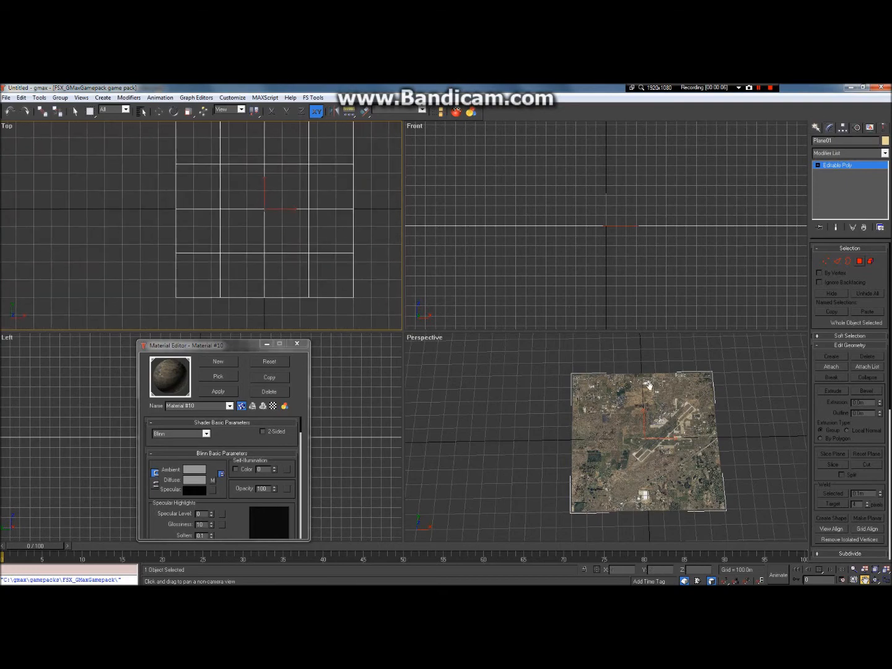
pyautogui.moveTo(646, 424); pyautogui.dragTo(618, 406)
pyautogui.scroll(4, 618, 406)
pyautogui.moveTo(688, 391); pyautogui.dragTo(598, 462)
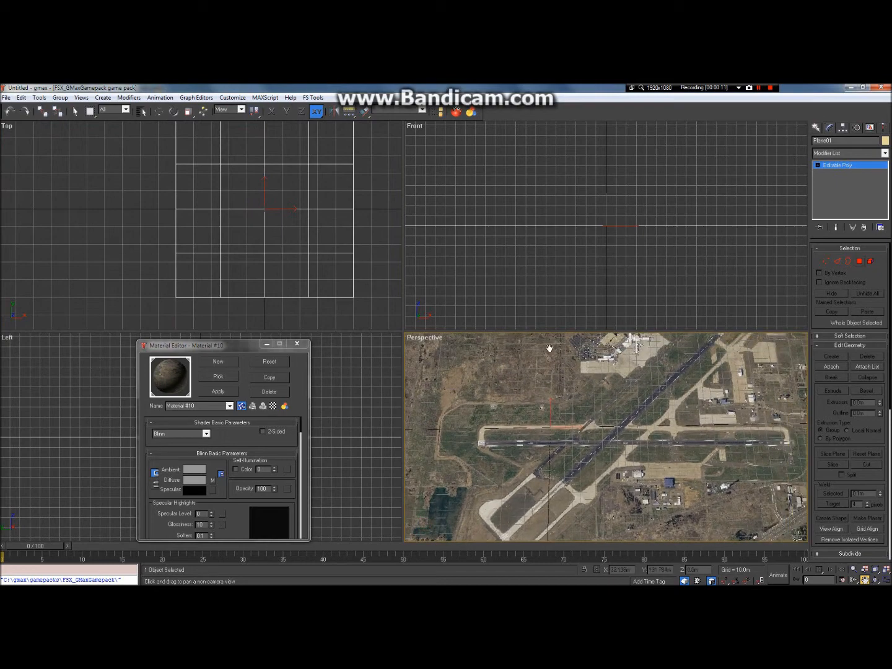
pyautogui.rightClick(432, 341)
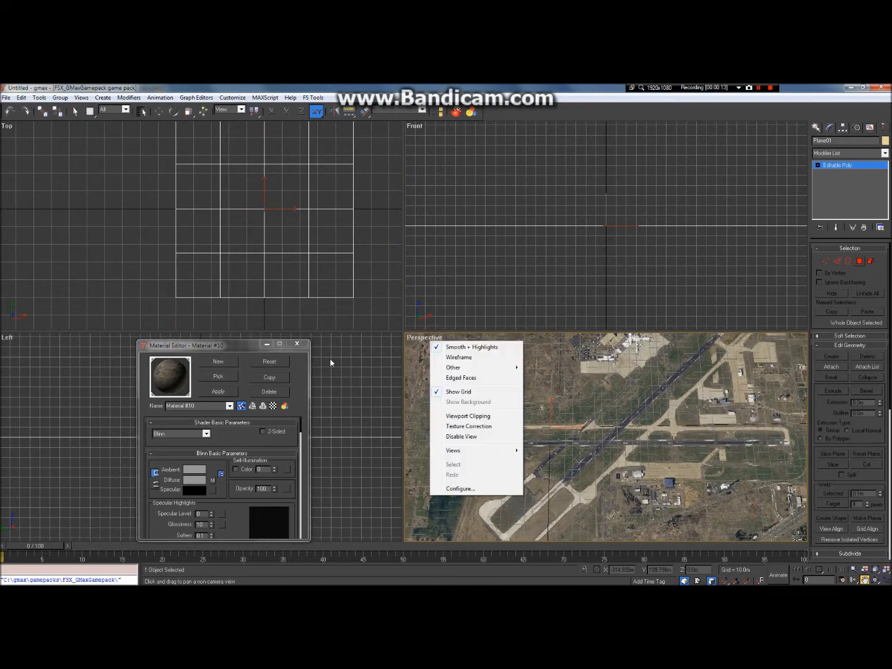
pyautogui.click(496, 426)
pyautogui.rightClick(866, 562)
pyautogui.click(874, 581)
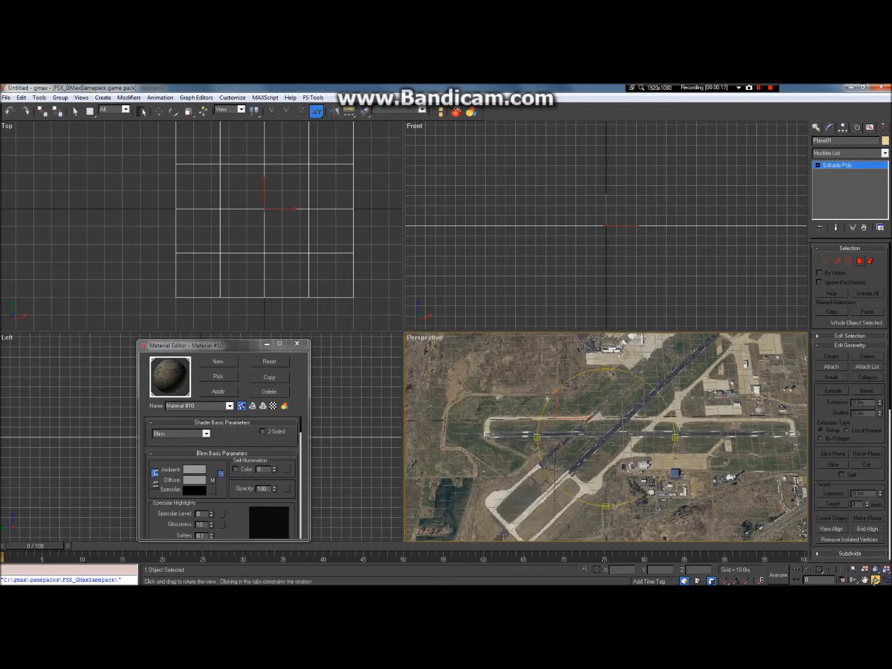
# Maximise the Perspective viewport and inspect the runway crossing up close and the whole airport from an angle.
pyautogui.click(886, 581)
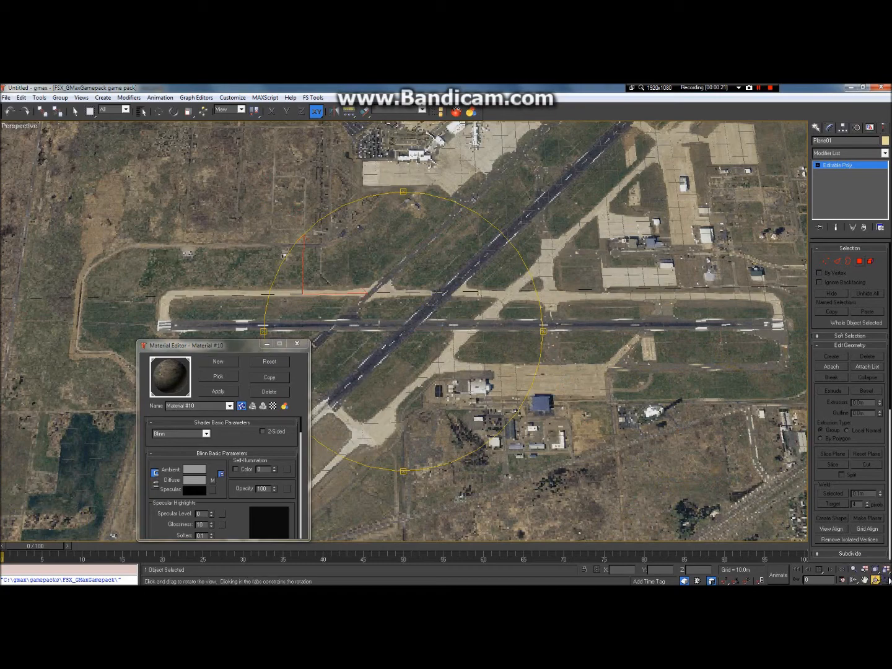
pyautogui.moveTo(450, 331); pyautogui.dragTo(500, 350)
pyautogui.scroll(6, 438, 269)
pyautogui.moveTo(444, 310); pyautogui.dragTo(446, 339, button='middle')
pyautogui.moveTo(447, 339); pyautogui.dragTo(456, 305)
pyautogui.scroll(-5, 509, 294)
pyautogui.scroll(-5, 456, 305)
pyautogui.scroll(6, 456, 299)
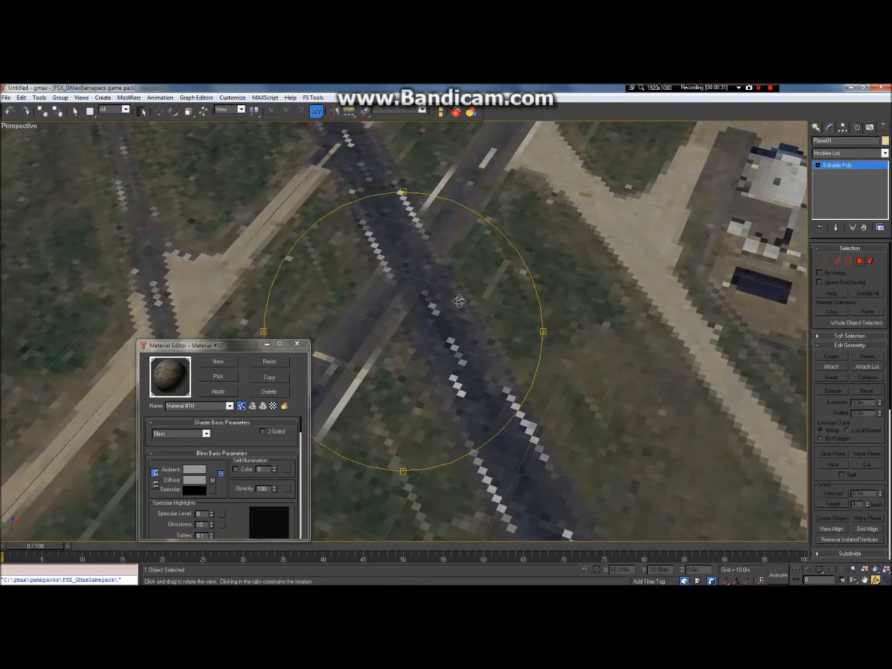
pyautogui.scroll(-5, 459, 301)
pyautogui.moveTo(444, 320)
pyautogui.mouseDown()
pyautogui.moveTo(429, 321)
pyautogui.moveTo(441, 326)
pyautogui.mouseUp()
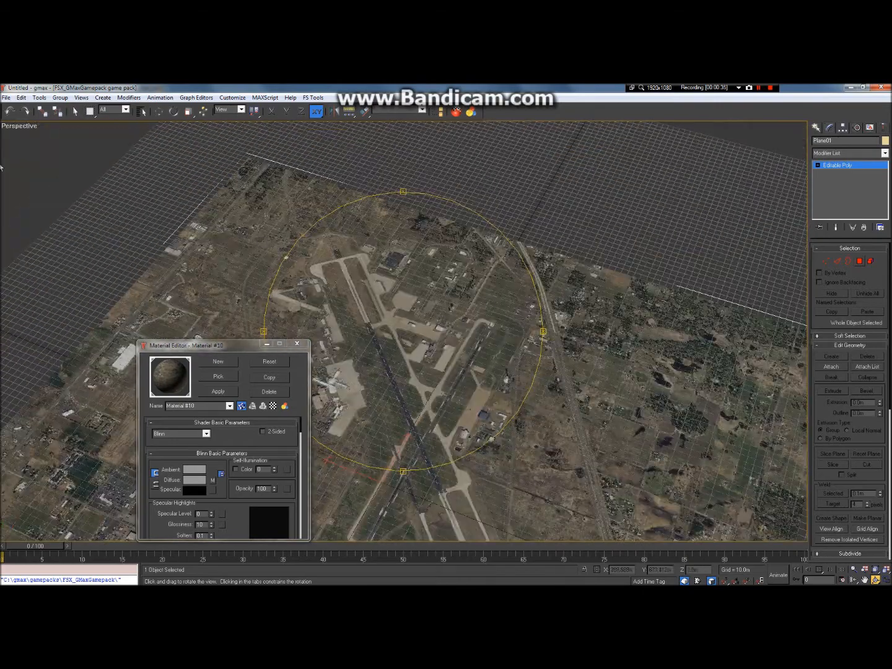
# Enable Texture Correction for the Perspective view and restore the four-viewport layout.
pyautogui.rightClick(18, 128)
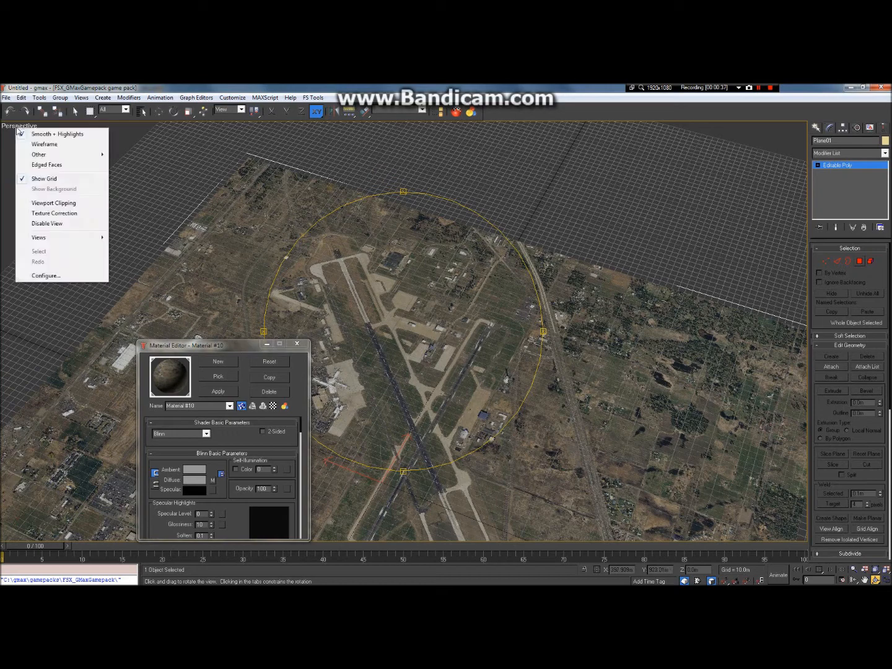
pyautogui.click(51, 214)
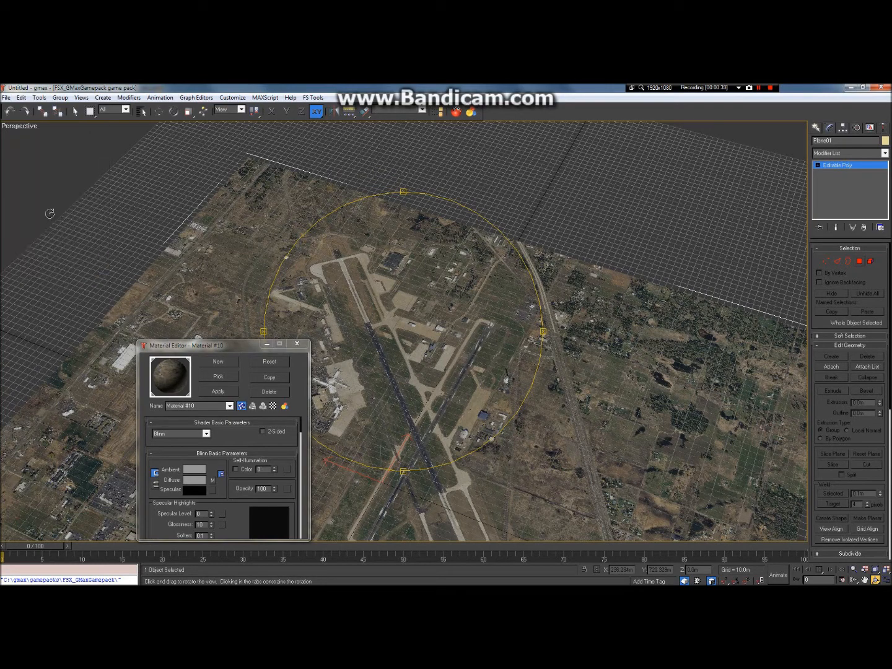
pyautogui.rightClick(17, 130)
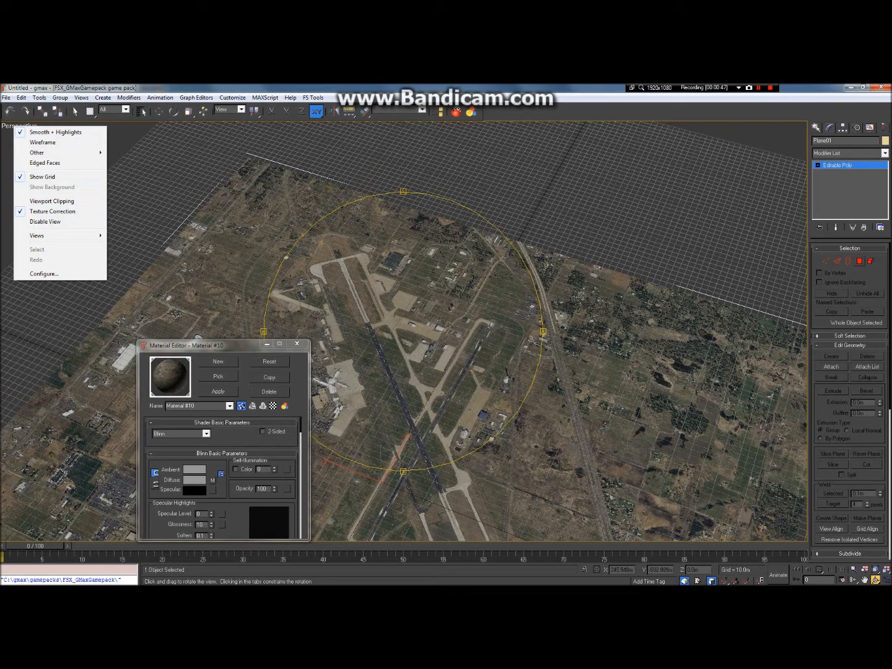
pyautogui.click(887, 580)
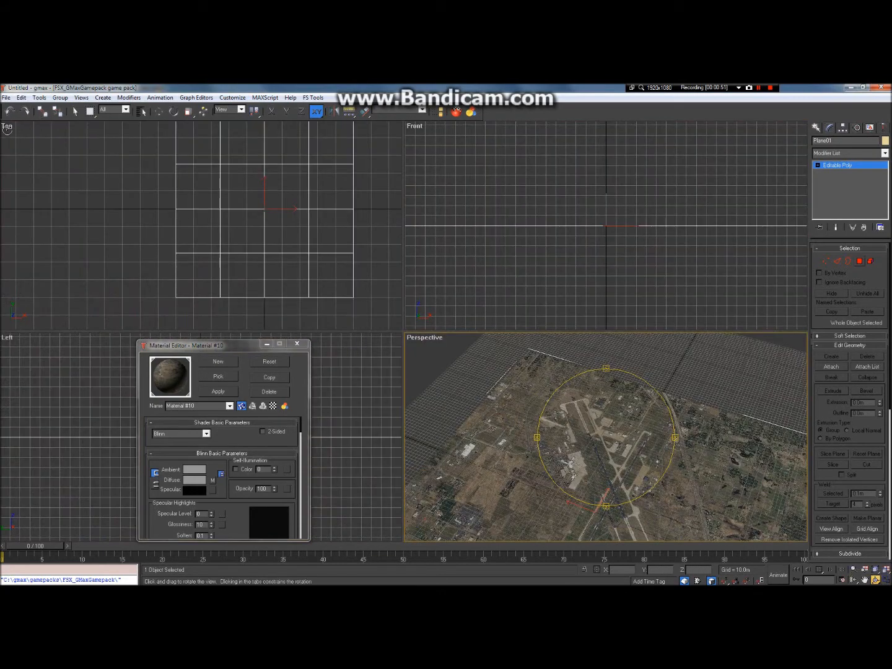
# Enable Texture Correction and Smooth + Highlights shading in the Top viewport.
pyautogui.rightClick(8, 129)
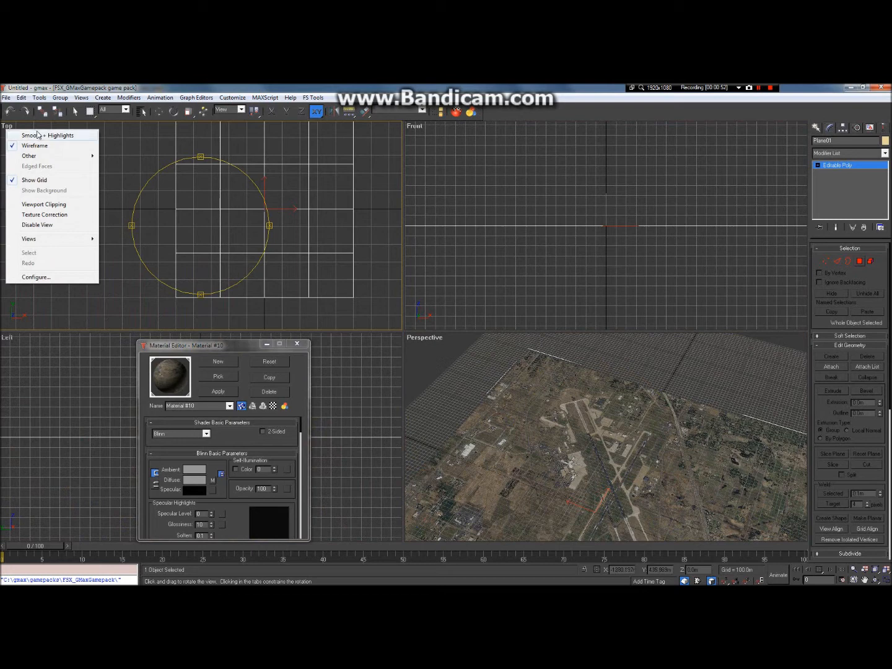
pyautogui.click(33, 215)
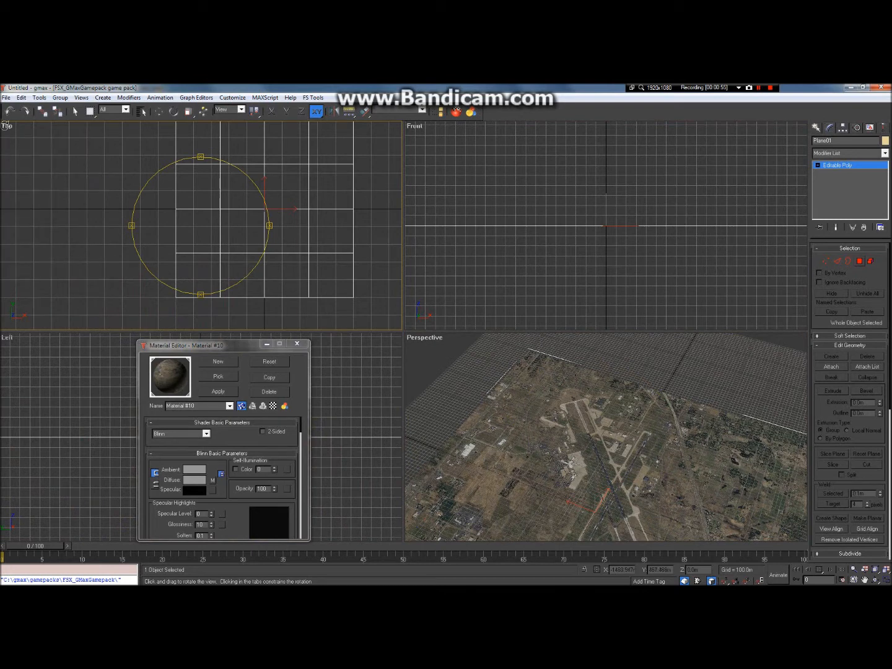
pyautogui.rightClick(5, 126)
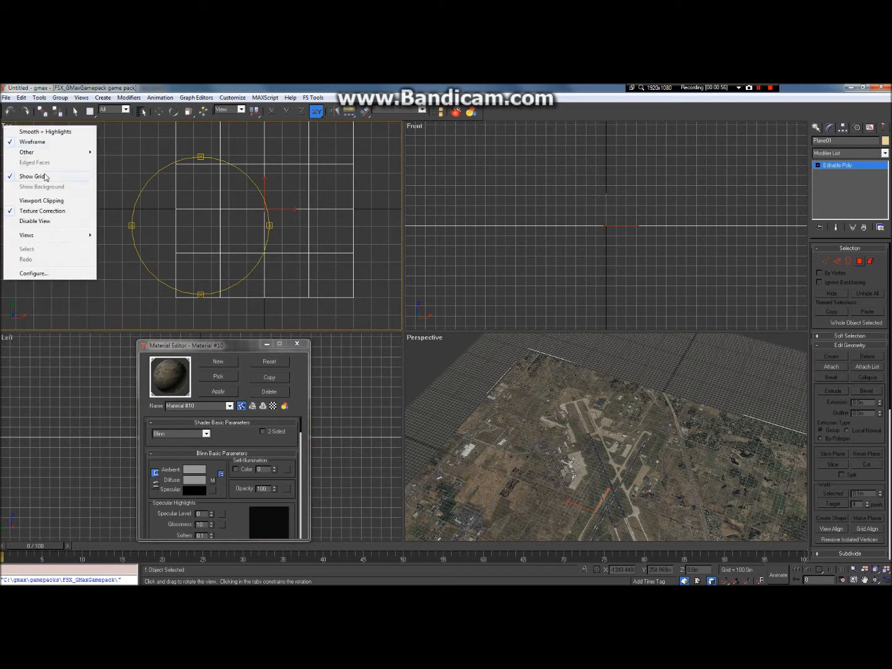
pyautogui.click(55, 133)
pyautogui.rightClick(5, 127)
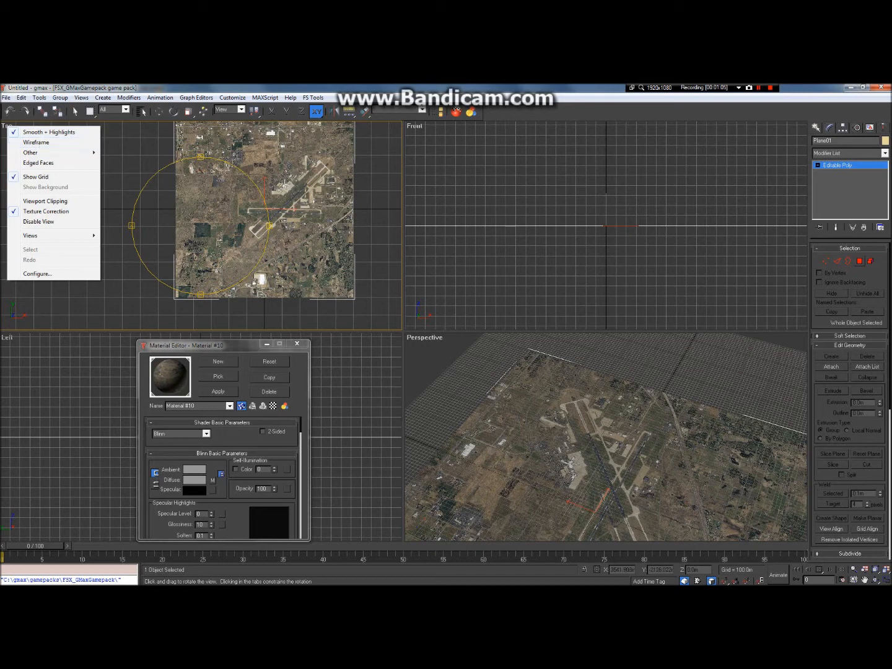
# Examine the airport's terminal, runways and surrounding imagery on the shaded plane in the Top viewport.
pyautogui.click(865, 579)
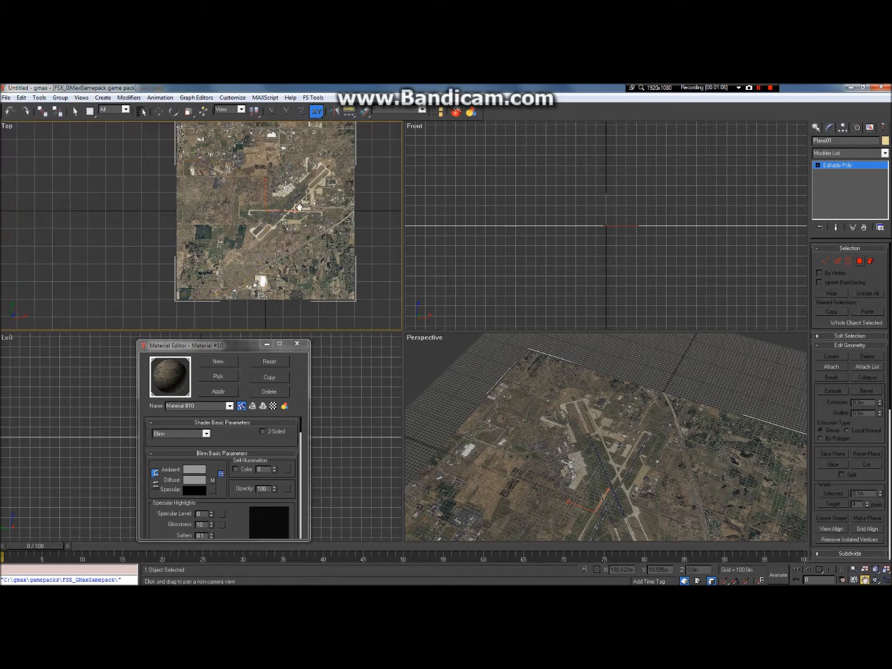
pyautogui.moveTo(299, 205); pyautogui.dragTo(240, 225)
pyautogui.scroll(5, 188, 229)
pyautogui.moveTo(306, 244); pyautogui.dragTo(177, 290)
pyautogui.moveTo(258, 199); pyautogui.dragTo(226, 252)
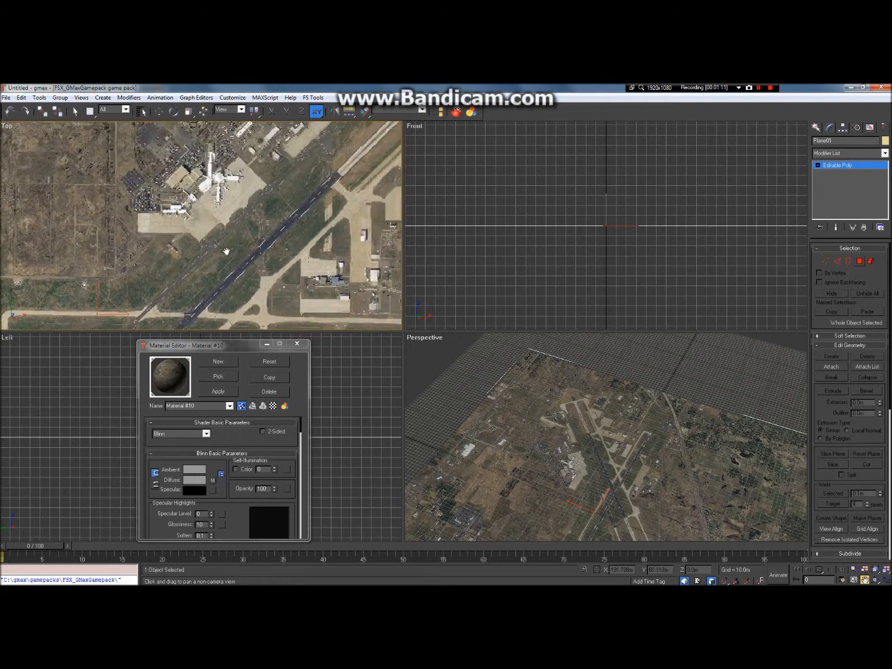
pyautogui.scroll(4, 226, 252)
pyautogui.moveTo(350, 212); pyautogui.dragTo(273, 263)
pyautogui.scroll(-8, 273, 263)
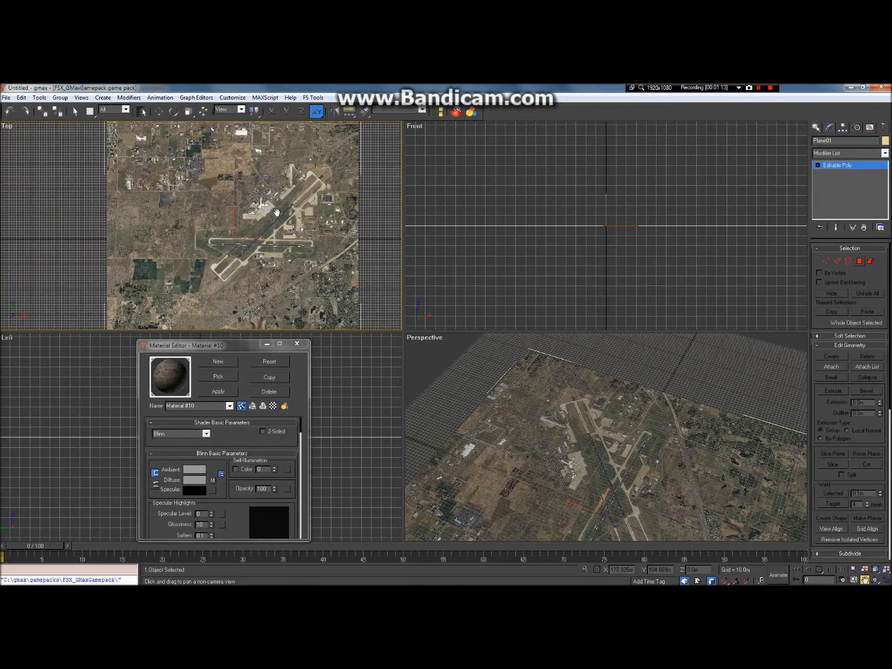
pyautogui.scroll(2, 293, 226)
pyautogui.scroll(-2, 292, 226)
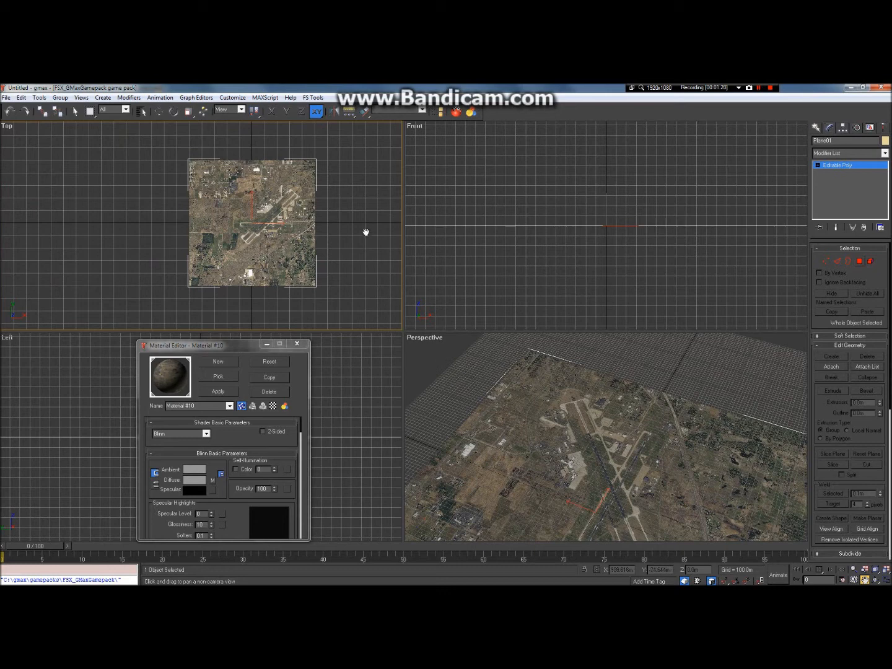
# Switch to Airport Design Editor X and open the stock airport KGEG, found by its ICAO code.
pyautogui.moveTo(303, 88)
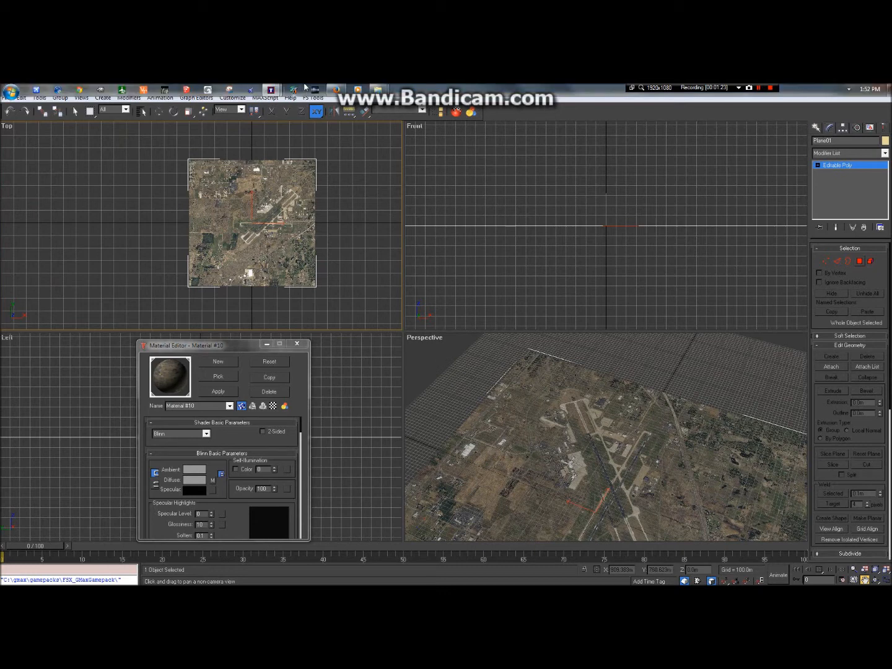
pyautogui.click(303, 87)
pyautogui.click(459, 331)
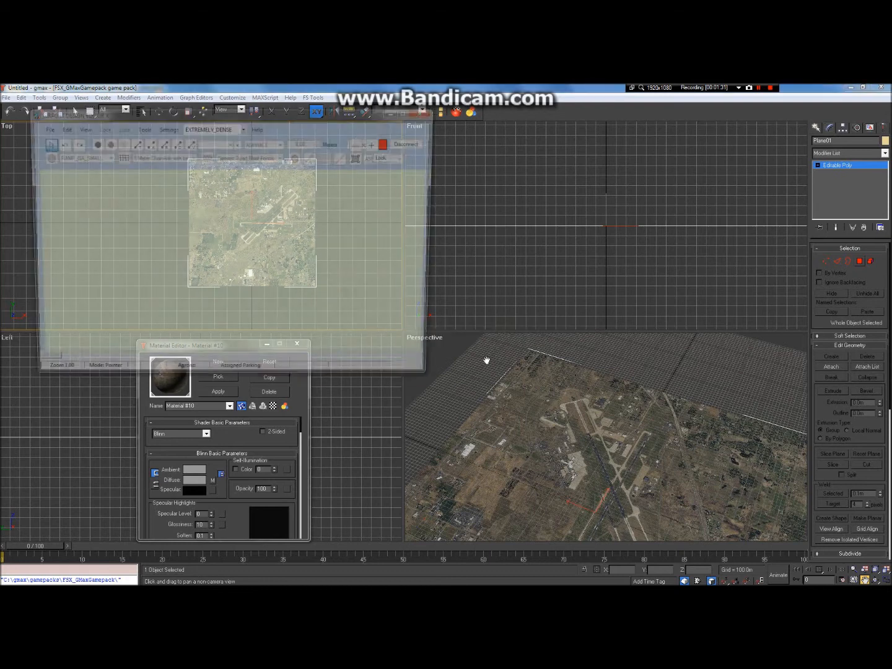
pyautogui.click(43, 127)
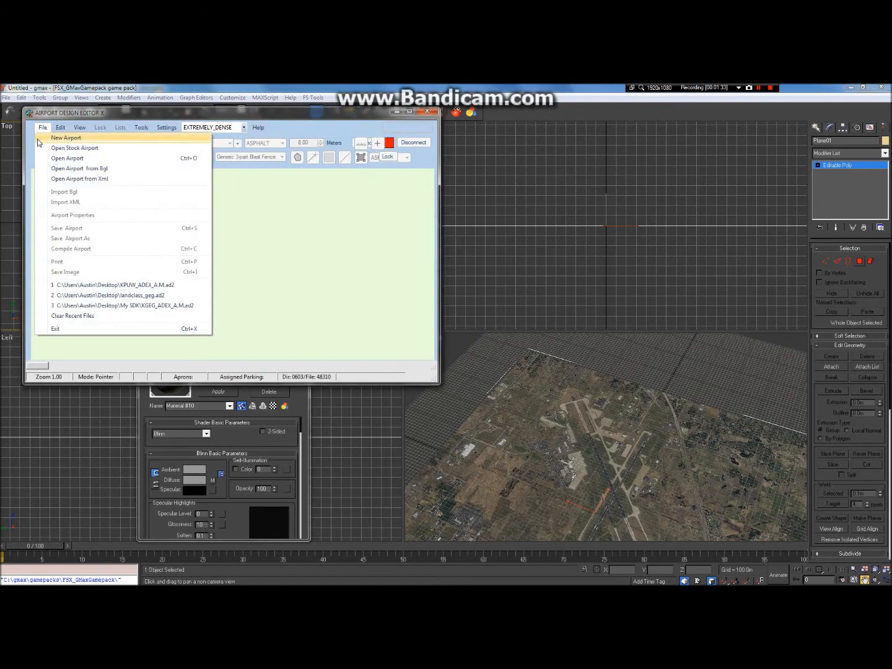
pyautogui.click(71, 148)
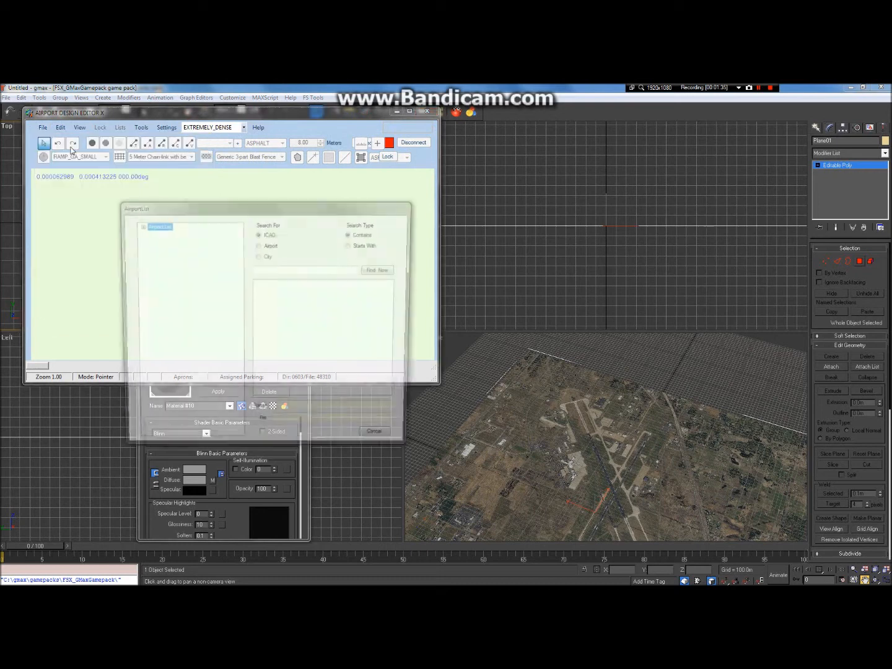
pyautogui.click(281, 268)
pyautogui.write('kgeg')
pyautogui.click(384, 270)
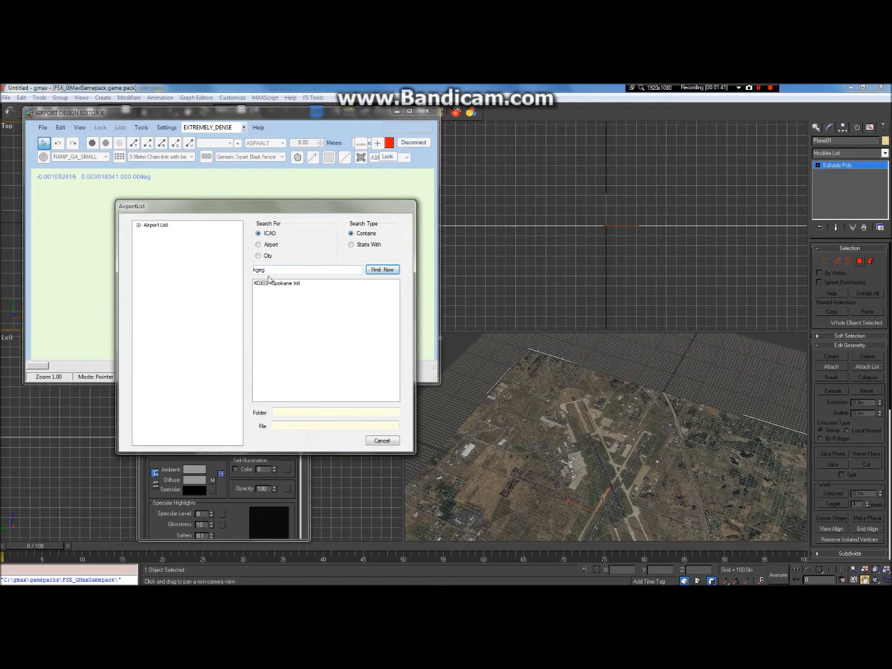
pyautogui.click(299, 285)
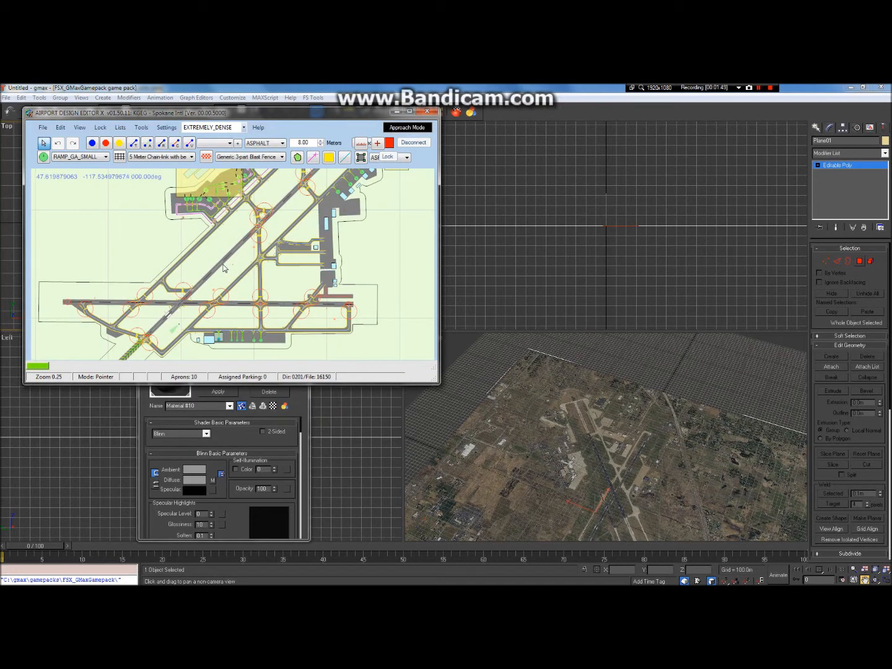
# Check the width and length in the properties of the long diagonal runway, close them and switch back to gmax.
pyautogui.click(221, 264)
pyautogui.rightClick(221, 264)
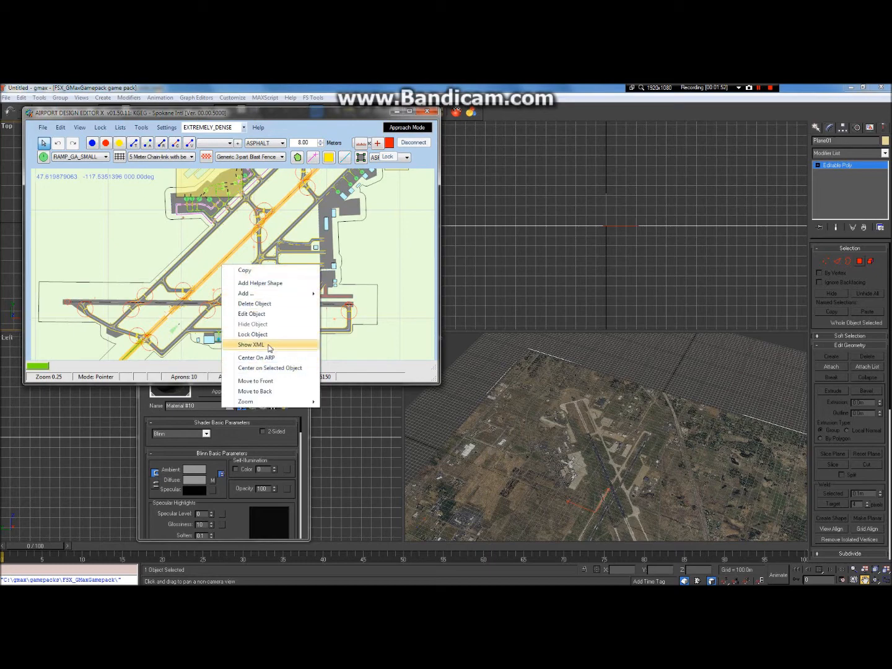
pyautogui.click(268, 313)
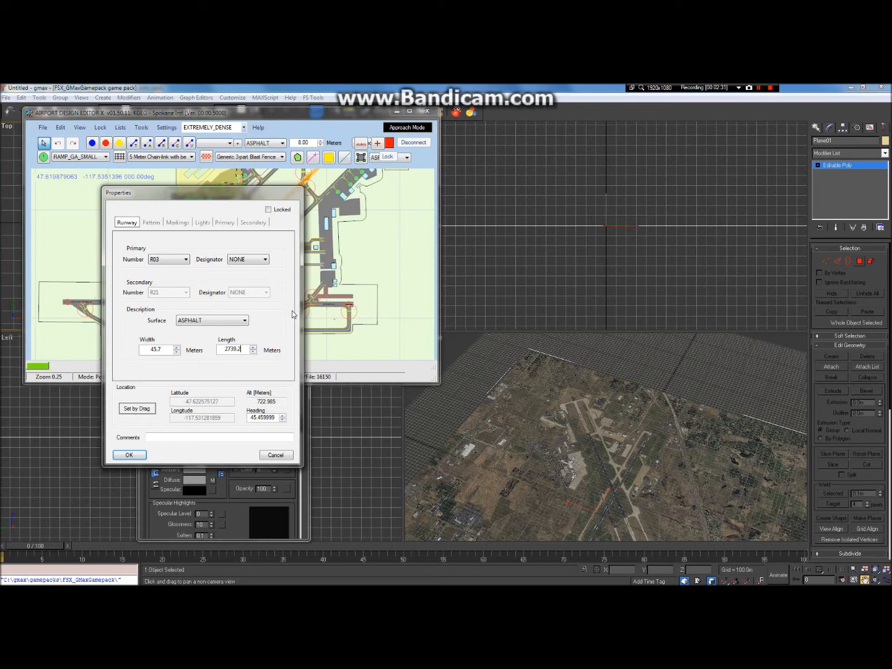
pyautogui.click(128, 455)
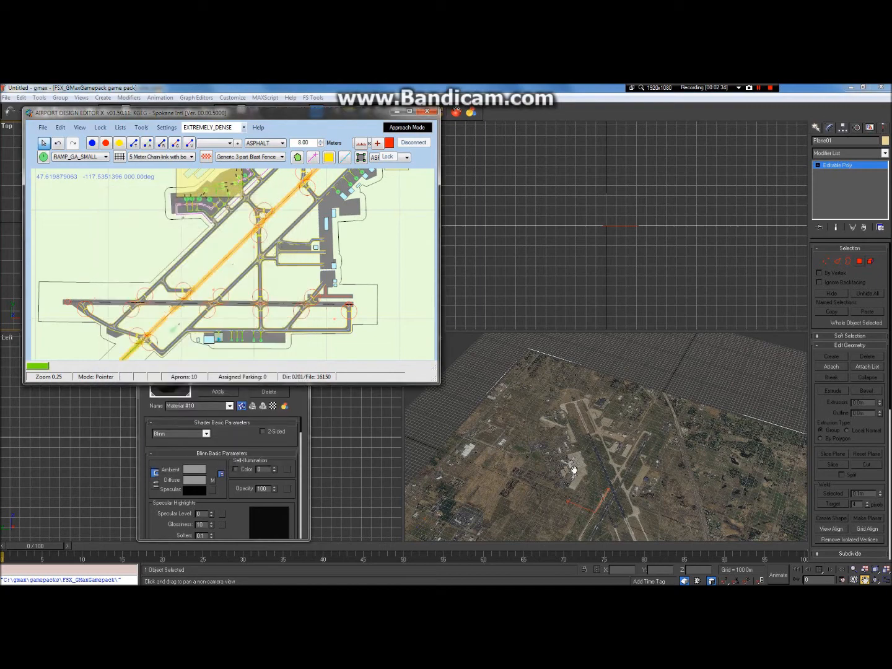
pyautogui.click(526, 110)
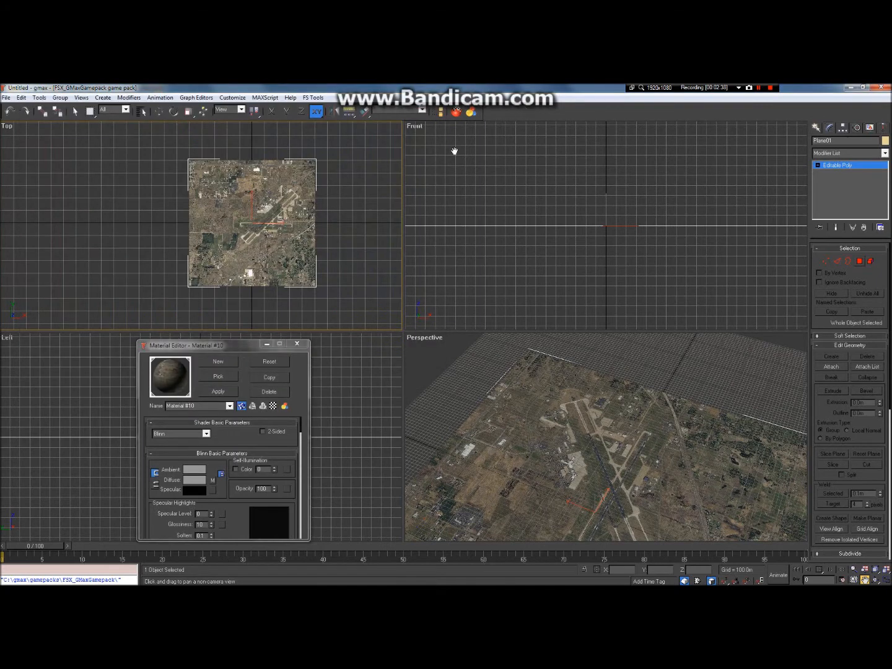
# Close the Material Editor and draw a narrow vertical plane about 724 m by 41 m over the imagery's centre in the Top viewport.
pyautogui.click(296, 344)
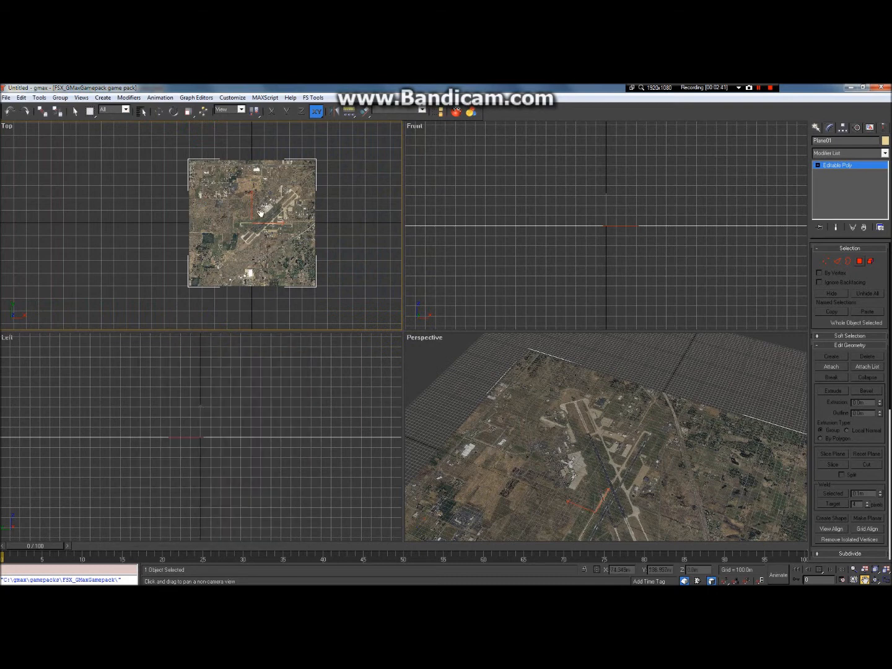
pyautogui.click(817, 127)
pyautogui.click(846, 227)
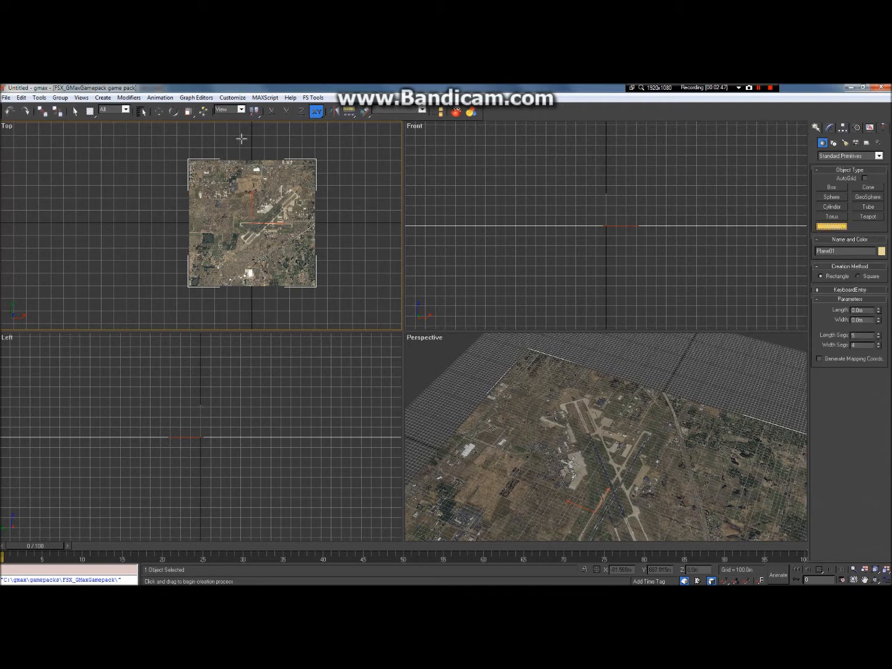
pyautogui.moveTo(247, 176); pyautogui.dragTo(251, 269)
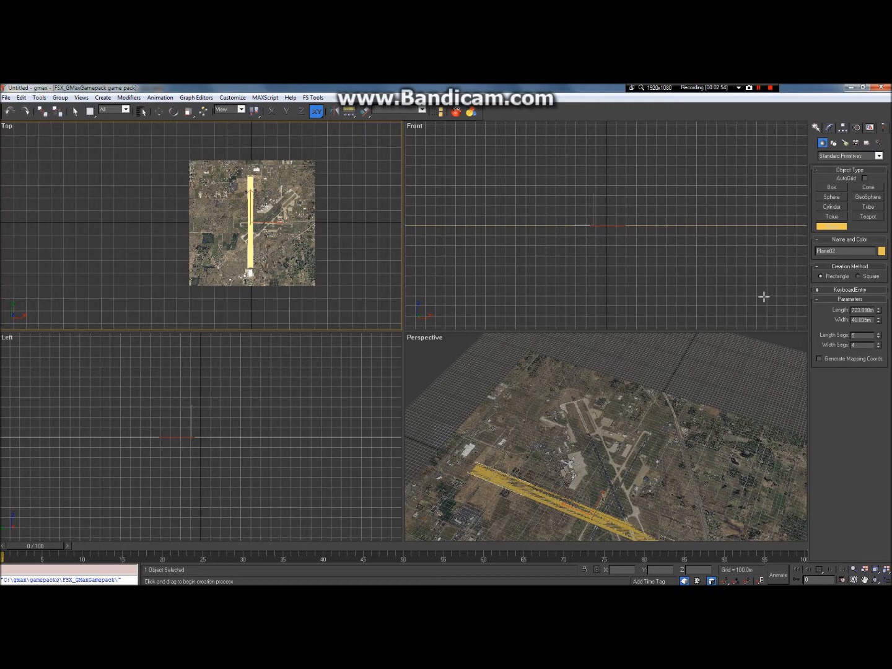
# Set the new plane's width to 46 m, its length to 2740 m, and both segment counts to 1.
pyautogui.doubleClick(872, 321)
pyautogui.write('46')
pyautogui.press('Return')
pyautogui.doubleClick(871, 310)
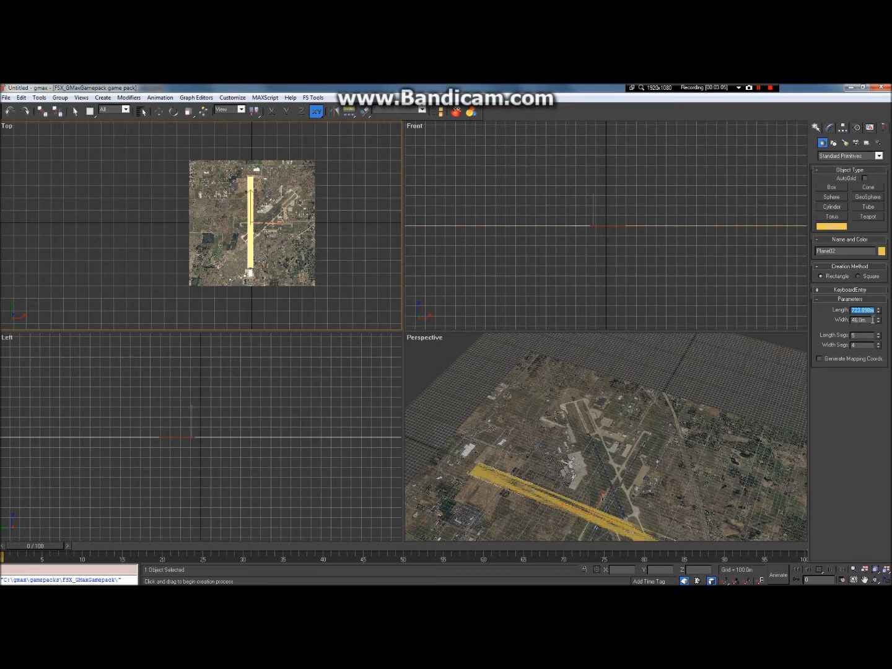
pyautogui.write('3')
pyautogui.doubleClick(870, 335)
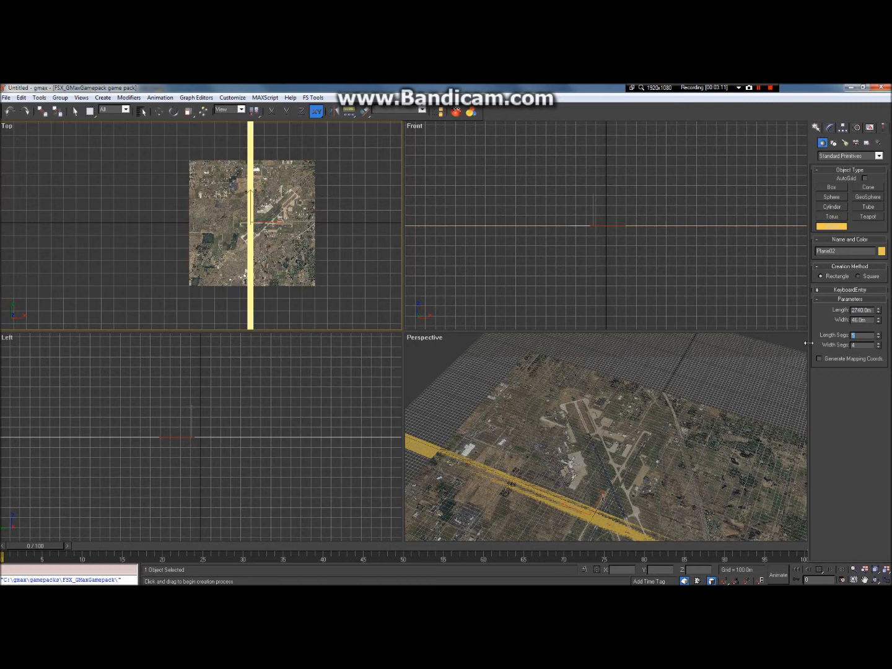
pyautogui.moveTo(865, 344); pyautogui.dragTo(802, 345)
pyautogui.write('1')
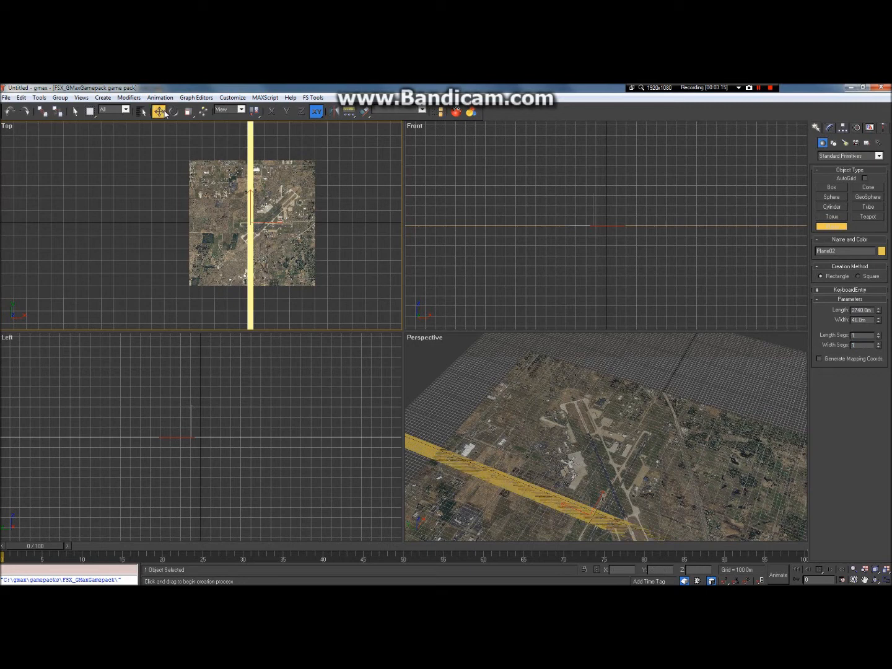
# Move the runway-sized plane to the origin by setting its X and Y positions to 0.
pyautogui.click(159, 110)
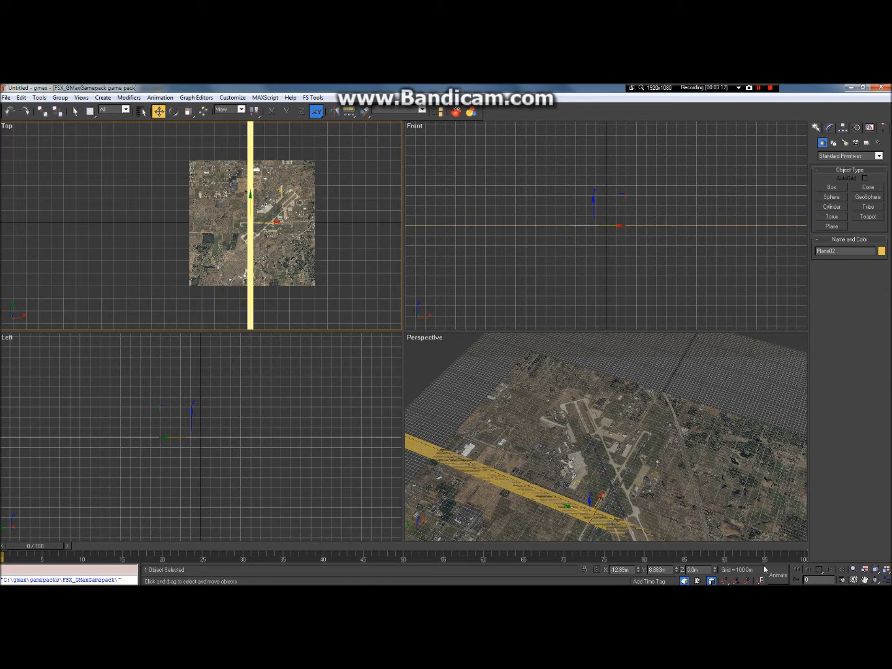
pyautogui.doubleClick(661, 570)
pyautogui.write('0m')
pyautogui.moveTo(626, 570); pyautogui.dragTo(587, 574)
pyautogui.write('0')
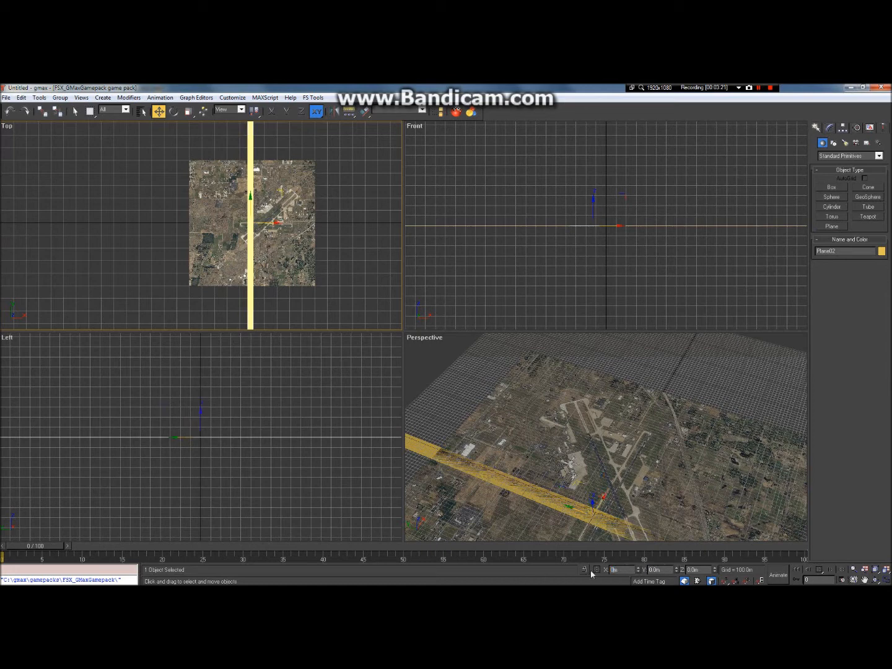
pyautogui.click(654, 570)
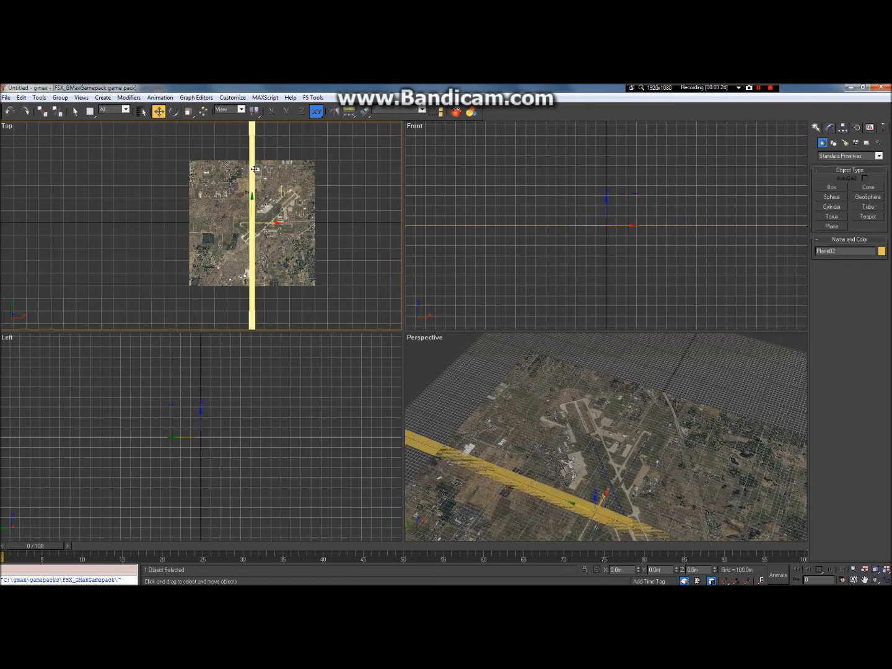
# Reselect the runway strip, slide it about 226 m along X and reset its X position to 0.
pyautogui.click(216, 127)
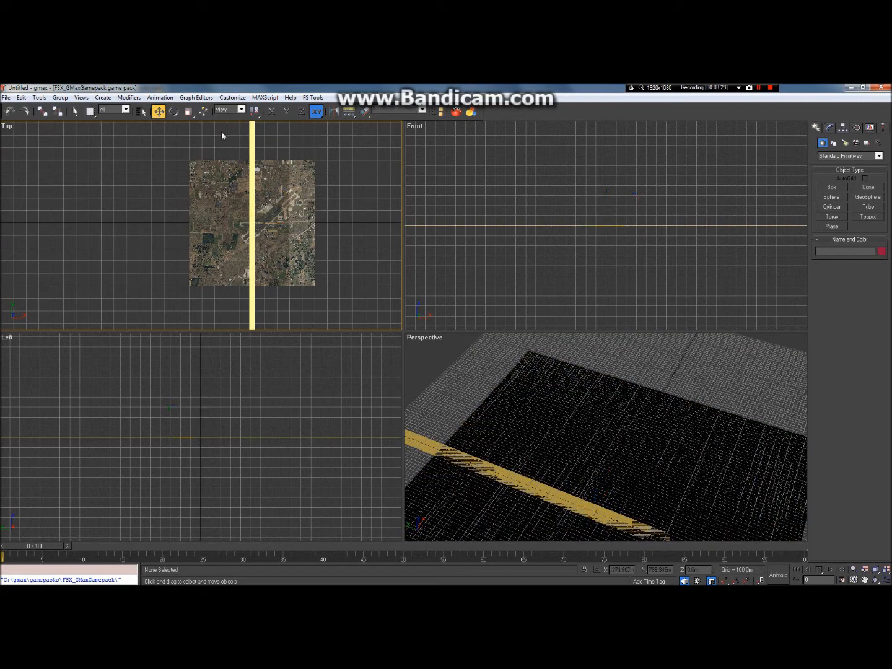
pyautogui.moveTo(223, 131); pyautogui.dragTo(291, 165)
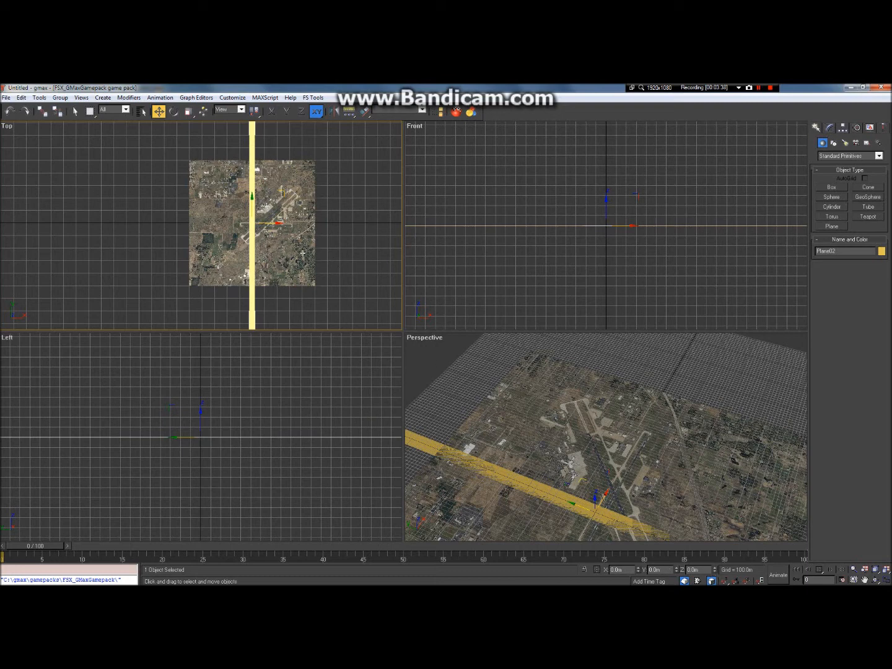
pyautogui.moveTo(267, 225); pyautogui.dragTo(293, 225)
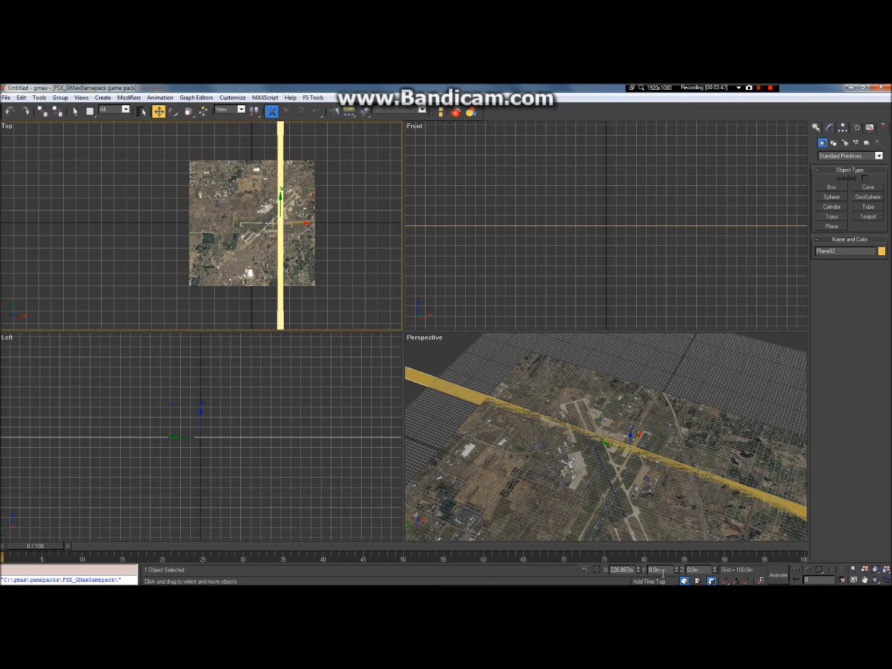
pyautogui.moveTo(635, 570); pyautogui.dragTo(490, 583)
pyautogui.write('0')
pyautogui.press('Return')
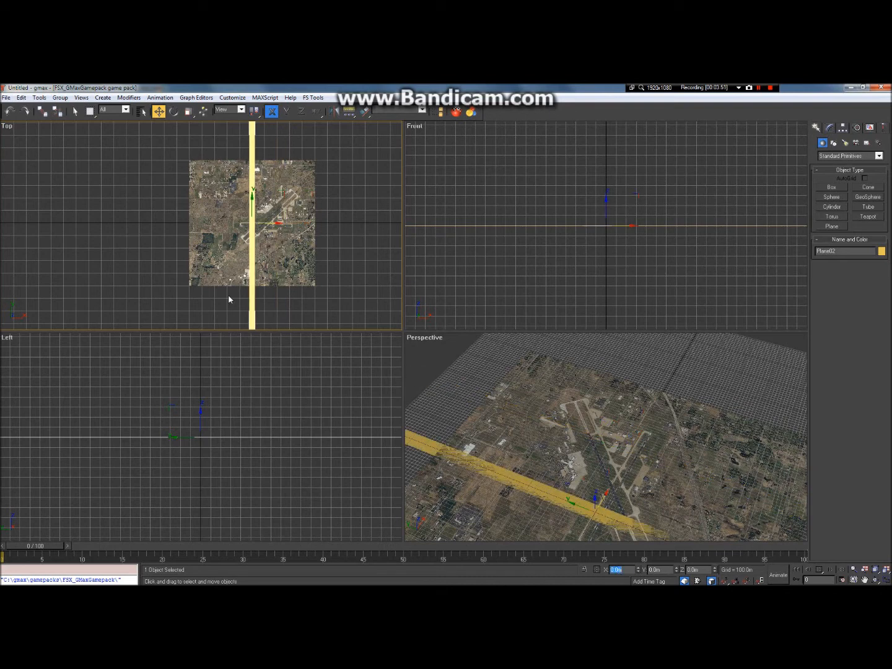
pyautogui.write('-1')
pyautogui.press('Return')
pyautogui.moveTo(629, 570); pyautogui.dragTo(583, 573)
pyautogui.write('0')
pyautogui.press('Return')
# Select the textured ground plane and rotate it 45 degrees about Z so its diagonal runway runs parallel to the strip.
pyautogui.click(865, 579)
pyautogui.moveTo(244, 309); pyautogui.dragTo(233, 341)
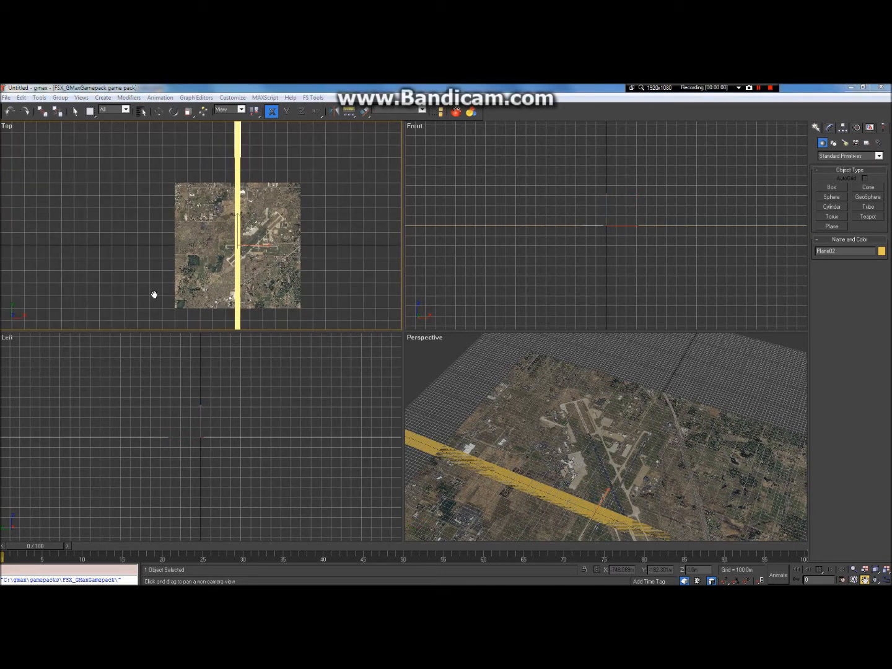
pyautogui.moveTo(230, 253); pyautogui.dragTo(266, 280)
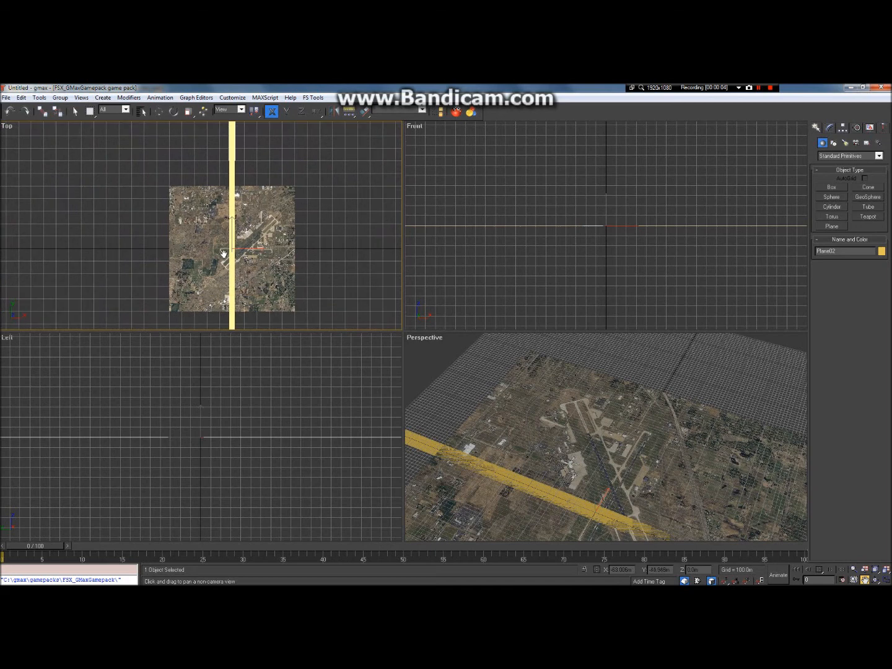
pyautogui.scroll(3, 217, 239)
pyautogui.scroll(-3, 216, 246)
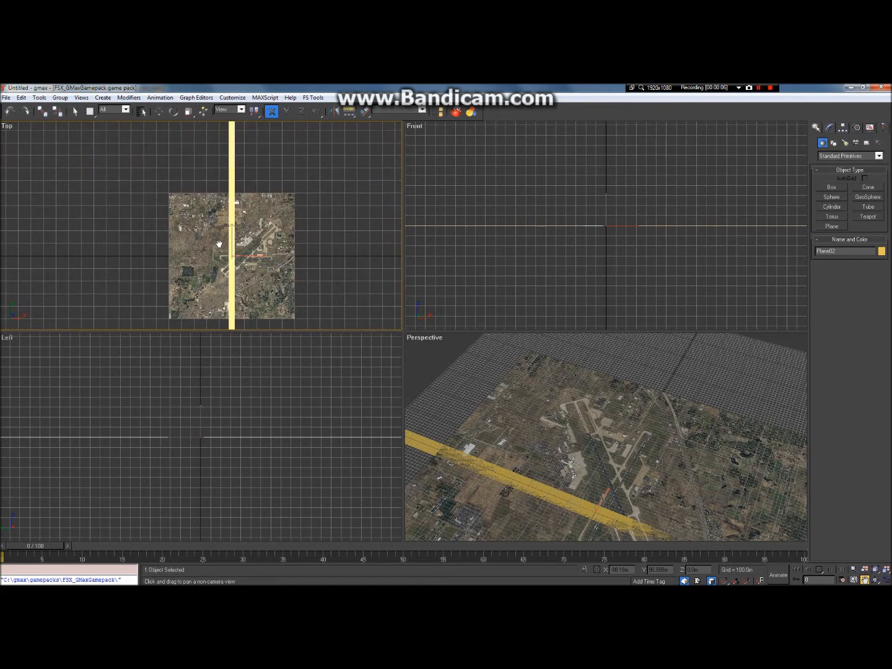
pyautogui.click(74, 111)
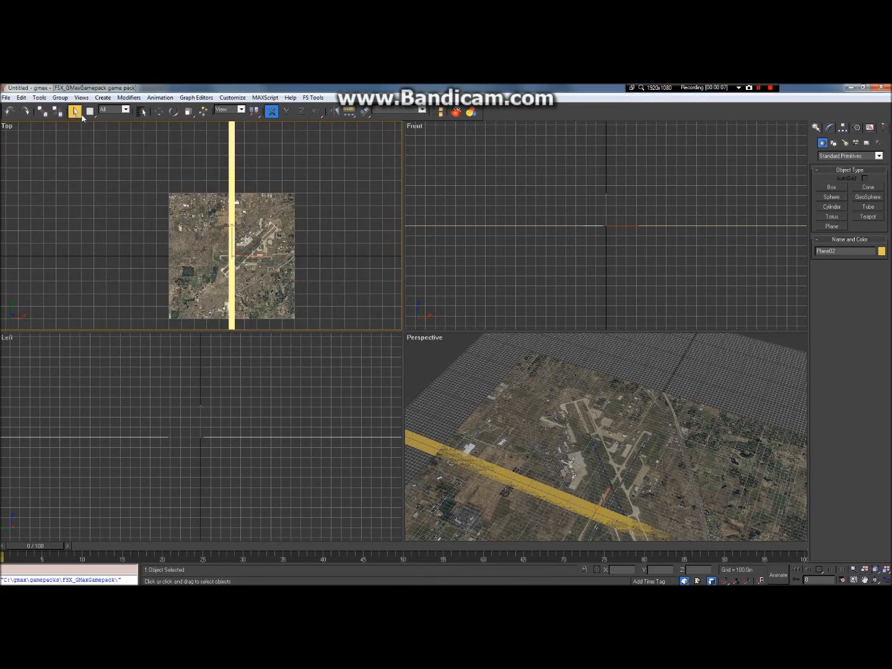
pyautogui.click(189, 219)
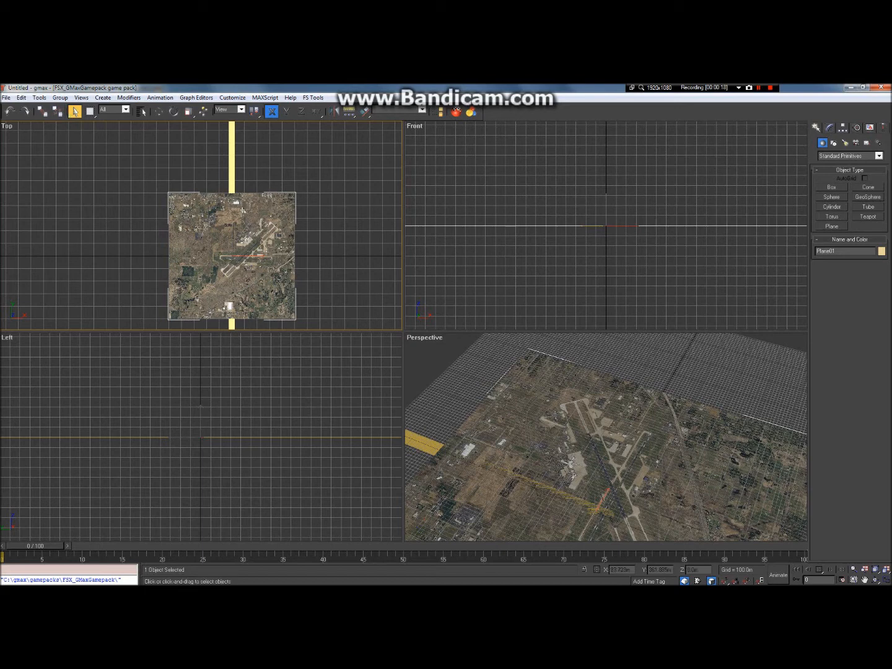
pyautogui.click(173, 111)
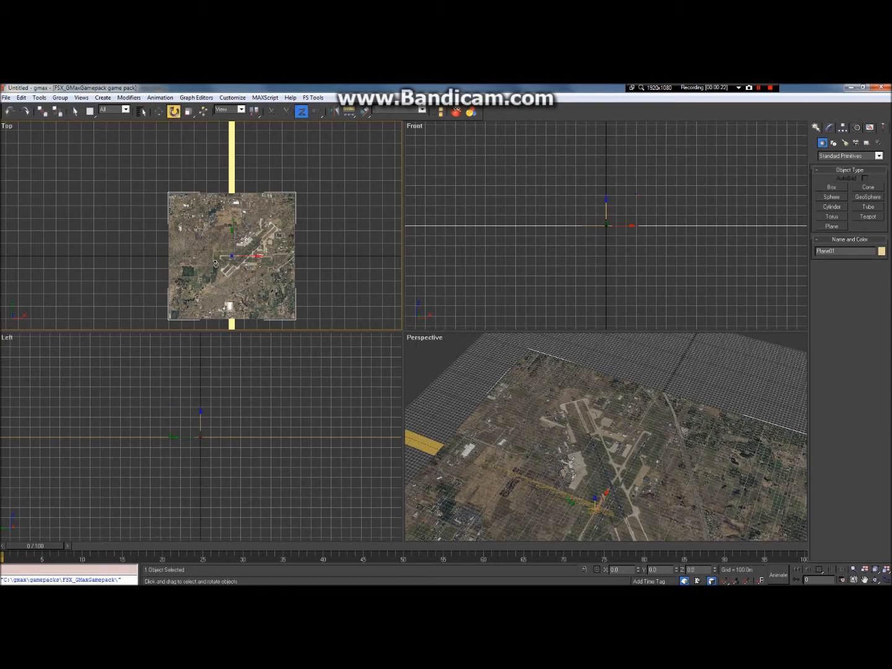
pyautogui.moveTo(232, 256); pyautogui.dragTo(222, 299)
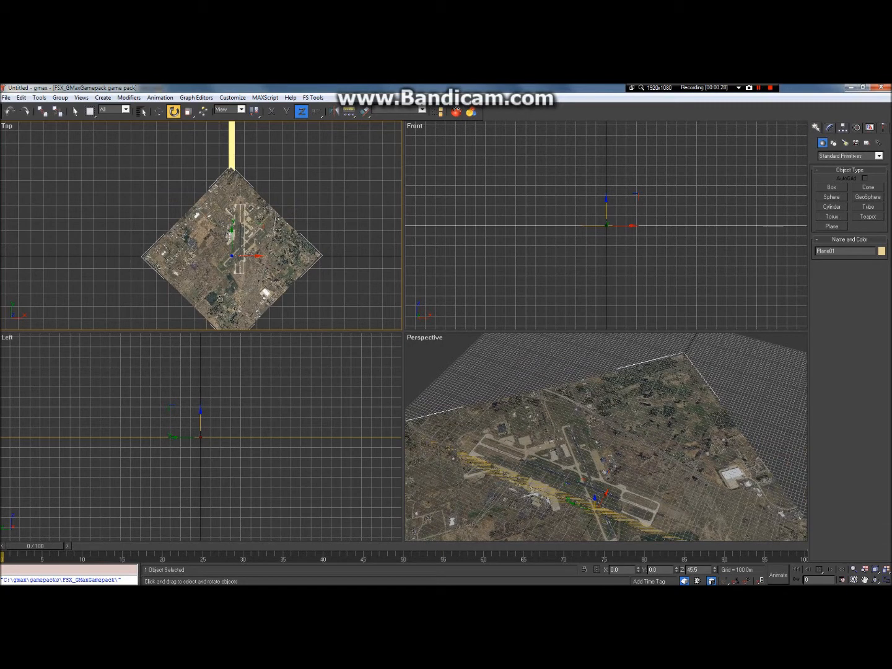
pyautogui.moveTo(216, 298); pyautogui.dragTo(212, 298)
# Scale the ground plane uniformly to about 383% to bring its runway closer to the reference strip's length.
pyautogui.scroll(-3, 212, 243)
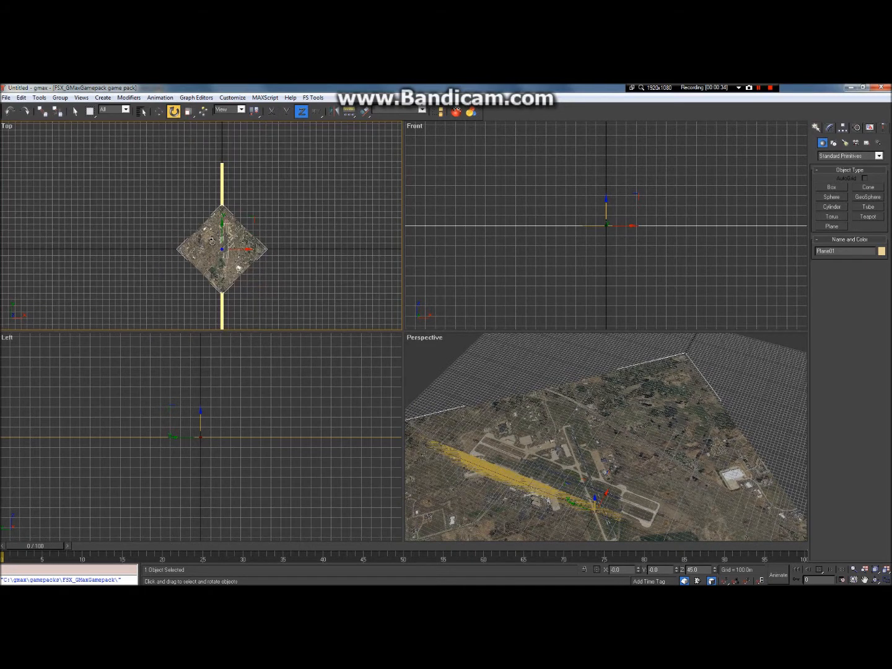
pyautogui.click(189, 111)
pyautogui.scroll(-4, 243, 224)
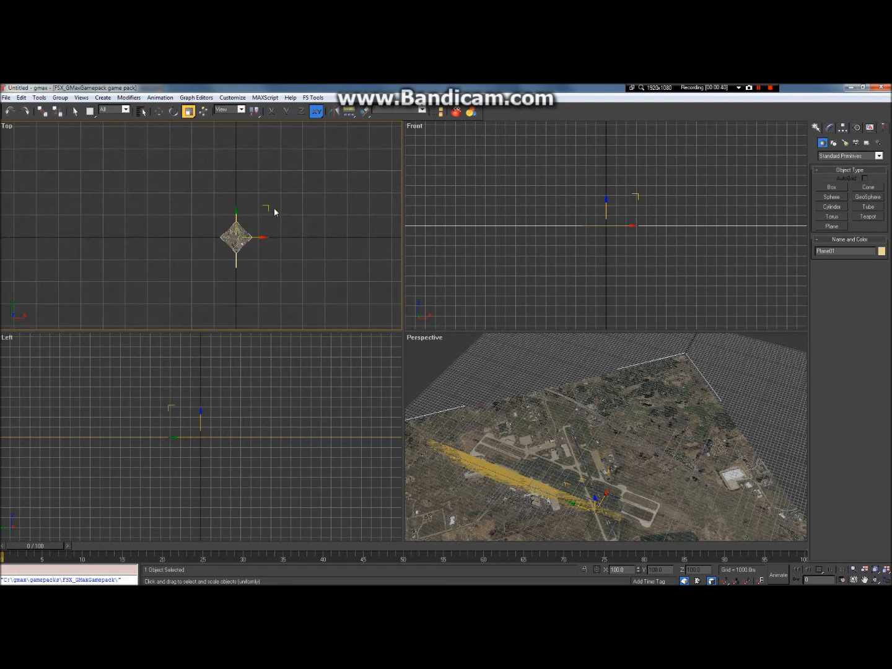
pyautogui.moveTo(267, 207); pyautogui.dragTo(339, 572)
pyautogui.scroll(3, 212, 328)
pyautogui.scroll(-4, 210, 281)
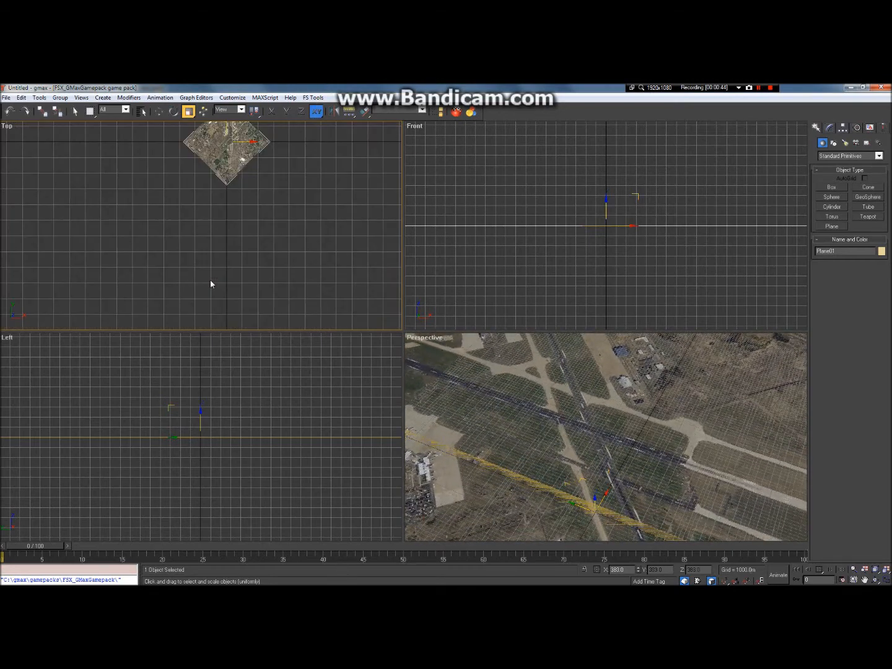
pyautogui.scroll(4, 270, 158)
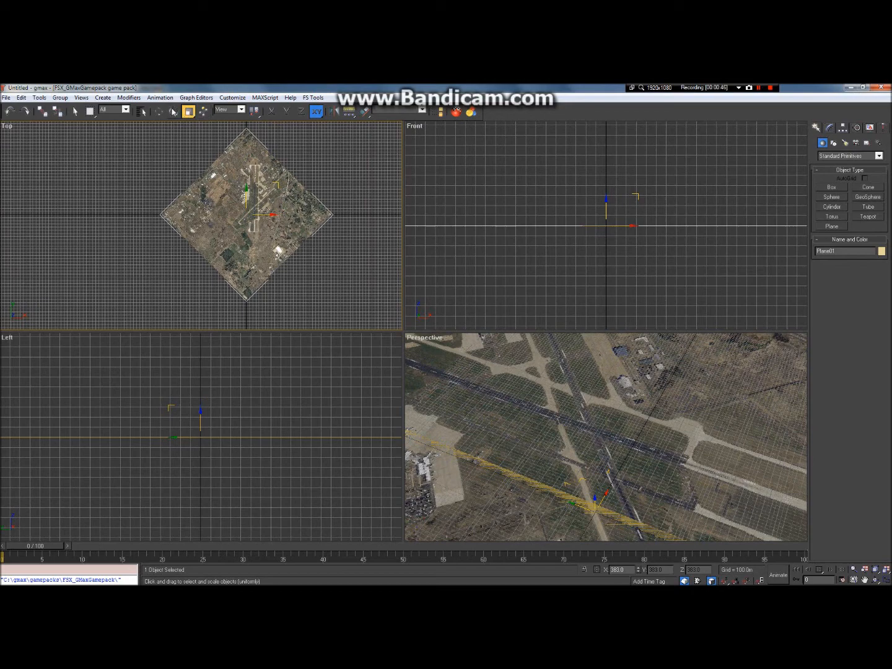
# Lower the ground plane beneath the runway strip by setting its Z position to -1 m.
pyautogui.click(160, 112)
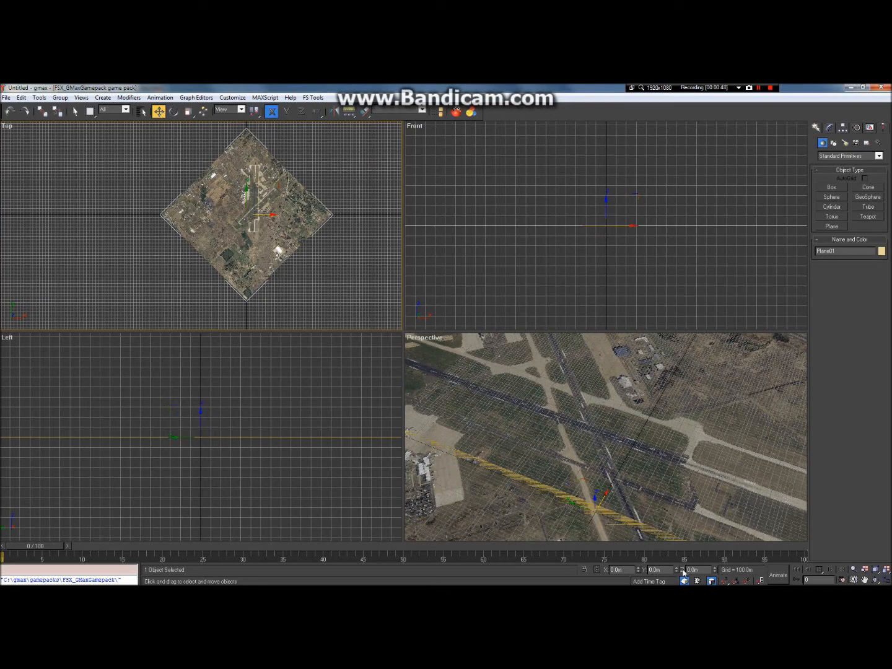
pyautogui.click(703, 570)
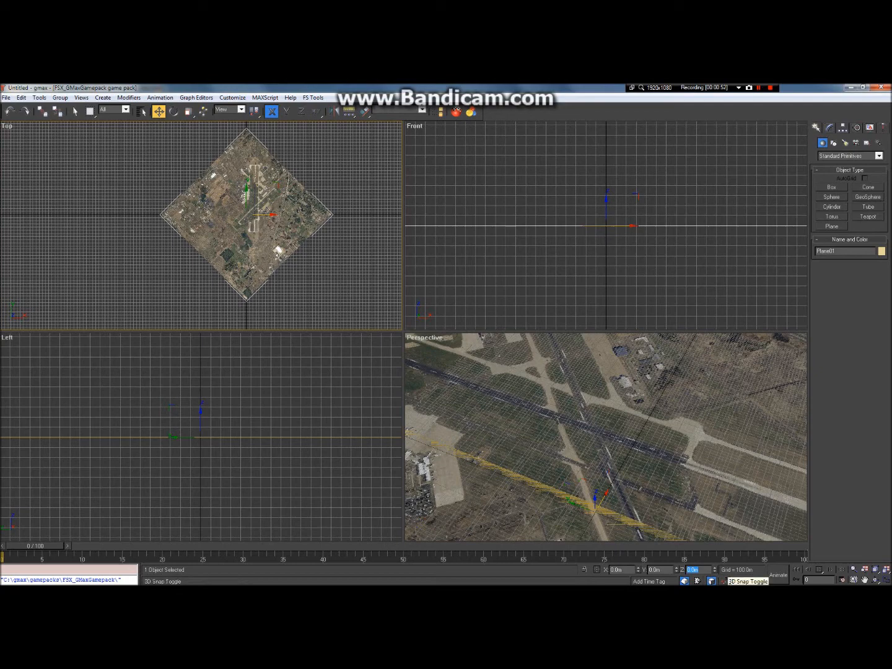
pyautogui.write('1')
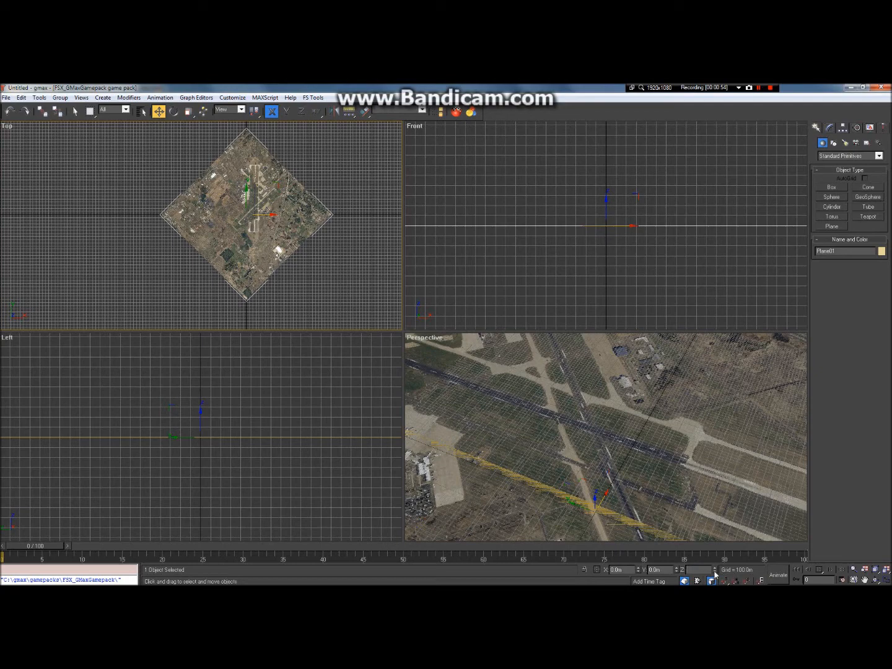
pyautogui.press('Return')
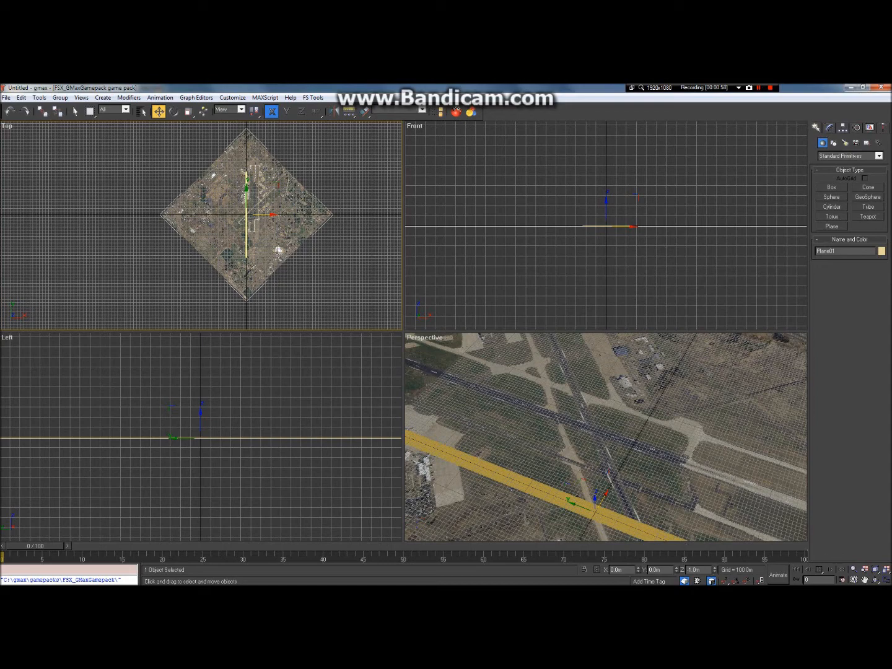
# Scale the ground plane uniformly to about 456% to bring its runway nearer the yellow strip's length.
pyautogui.click(865, 580)
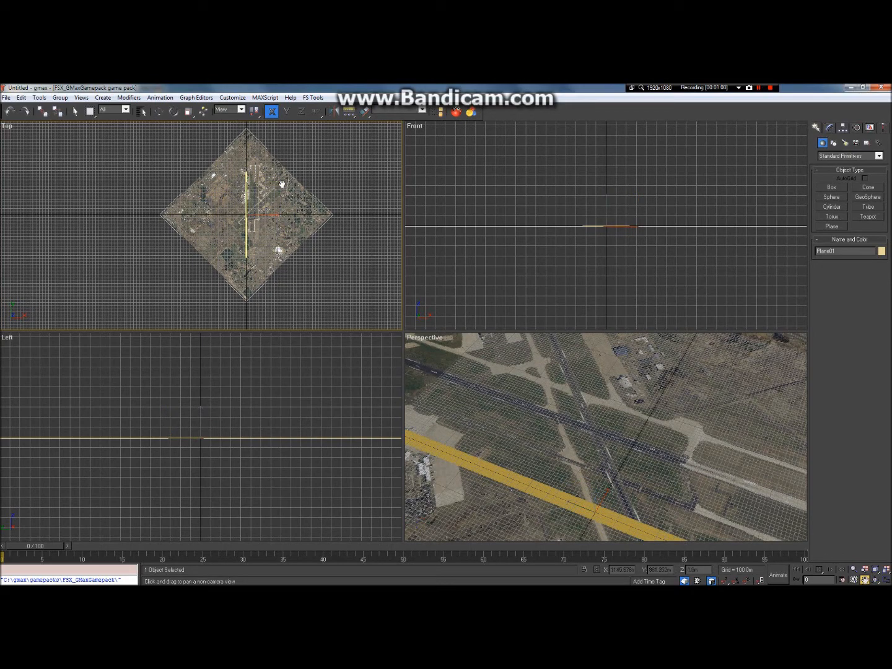
pyautogui.click(75, 111)
pyautogui.press('e')
pyautogui.scroll(3, 266, 197)
pyautogui.scroll(-2, 270, 198)
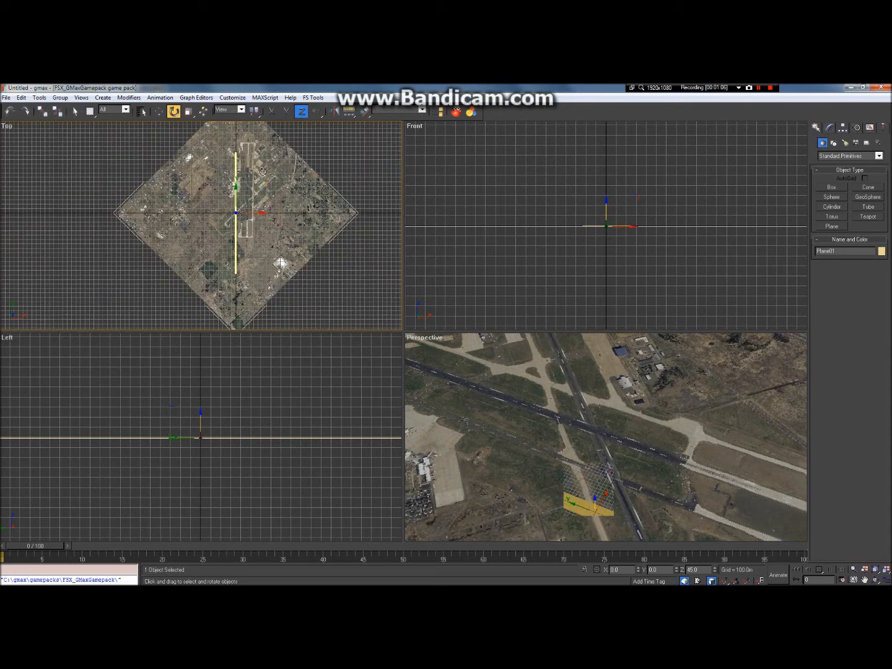
pyautogui.click(191, 112)
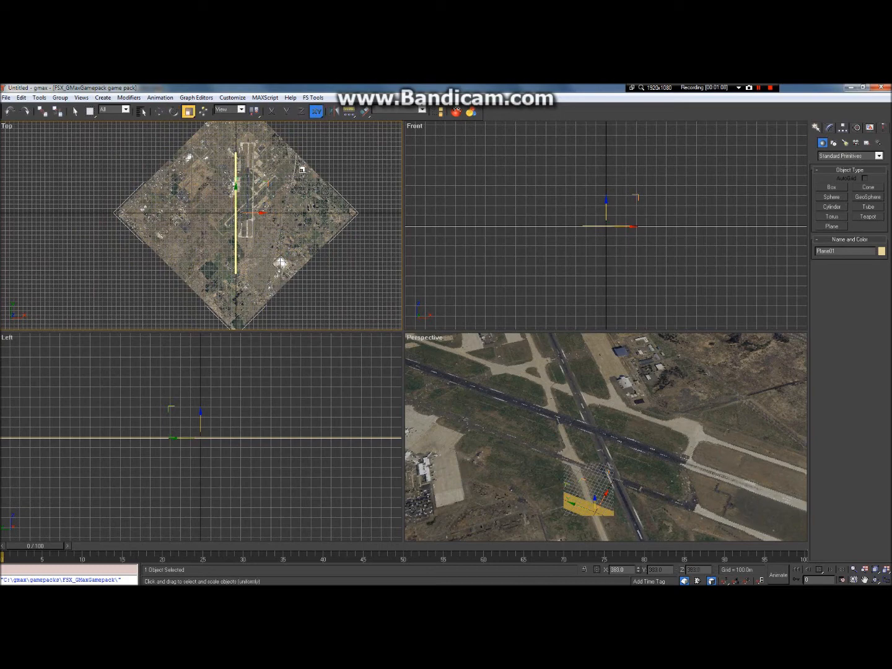
pyautogui.moveTo(259, 182)
pyautogui.mouseDown()
pyautogui.moveTo(283, 163)
pyautogui.moveTo(256, 173)
pyautogui.mouseUp()
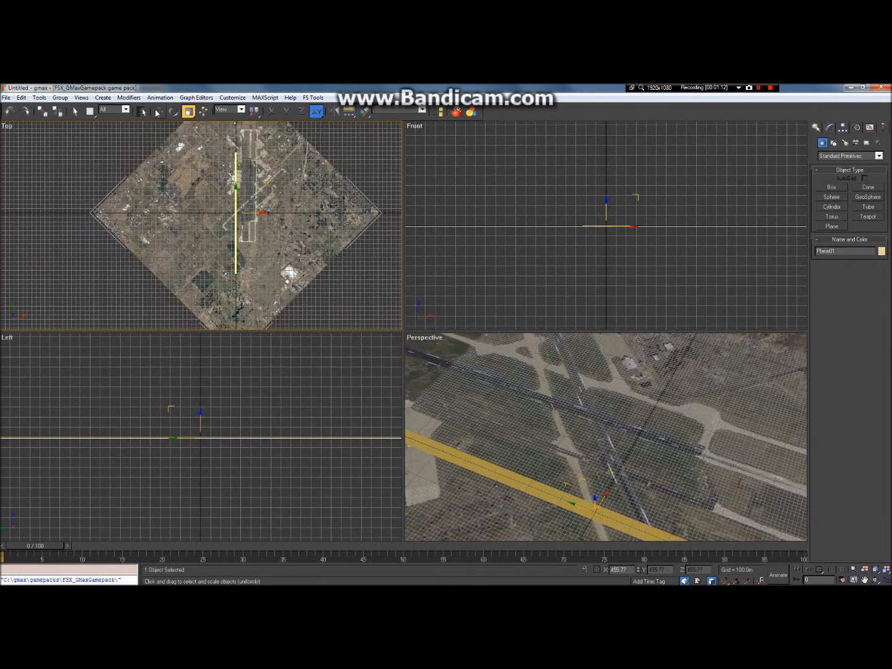
# Enlarge the ground plane to about 488% and move it to about X -336.7 m, Y -645.3 m, bringing its runway under the strip.
pyautogui.click(159, 111)
pyautogui.moveTo(248, 214)
pyautogui.mouseDown()
pyautogui.moveTo(223, 212)
pyautogui.moveTo(227, 230)
pyautogui.moveTo(259, 211)
pyautogui.moveTo(250, 211)
pyautogui.moveTo(248, 186)
pyautogui.moveTo(253, 227)
pyautogui.mouseUp()
pyautogui.click(189, 112)
pyautogui.click(158, 111)
pyautogui.moveTo(209, 239); pyautogui.dragTo(208, 243)
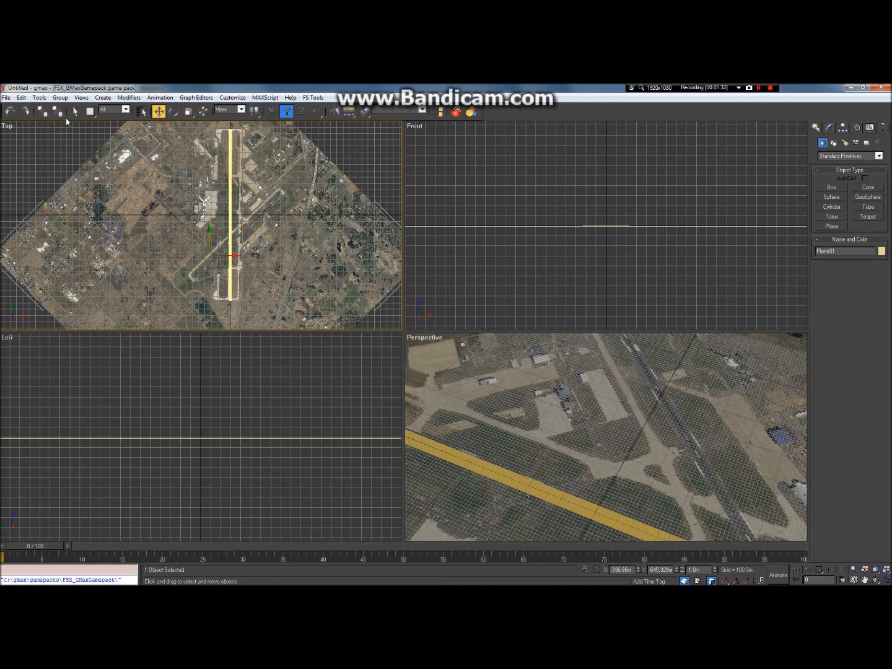
# Hide the home grid in the top view.
pyautogui.click(81, 98)
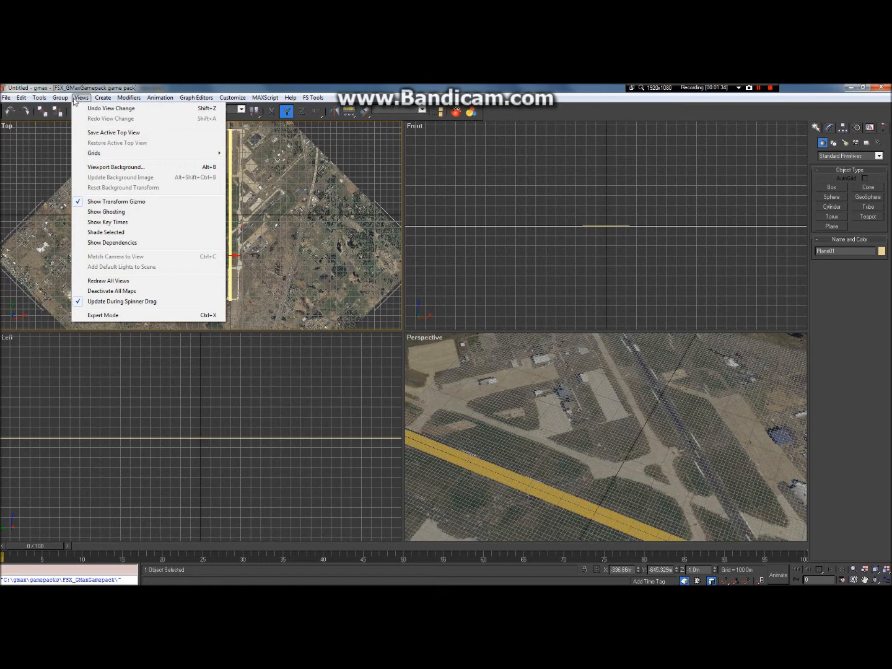
pyautogui.moveTo(110, 156)
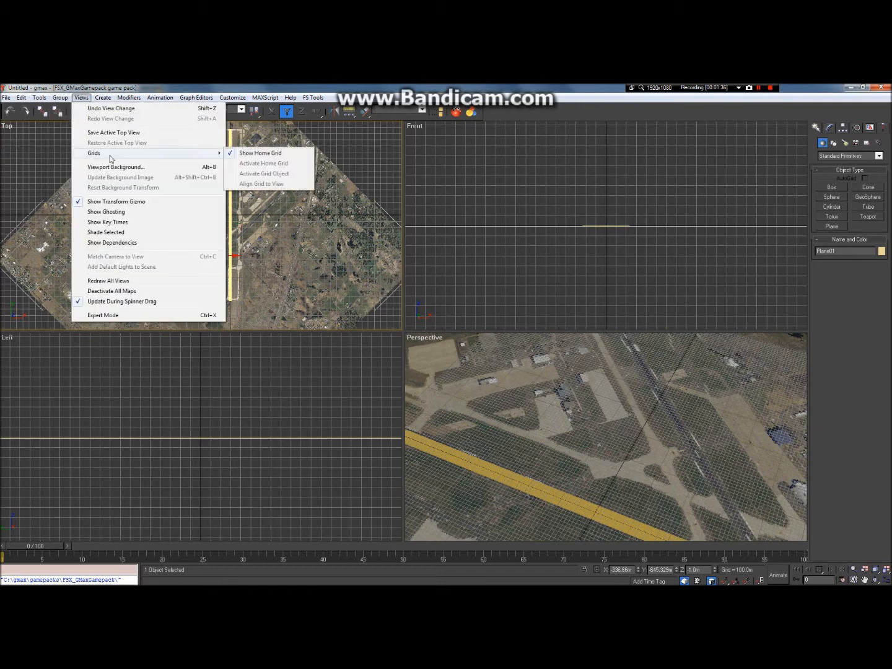
pyautogui.click(276, 153)
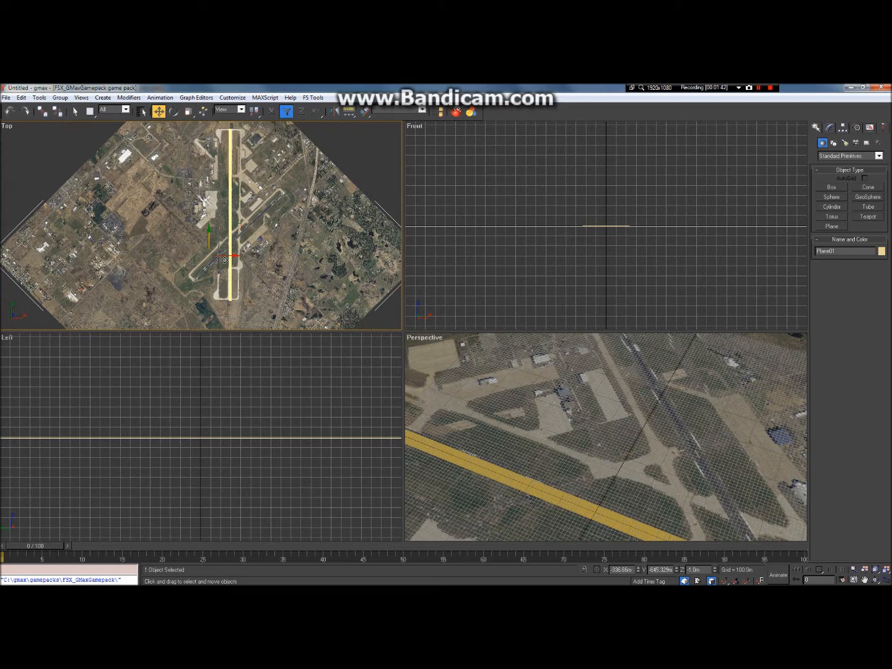
# Shift the ground plane to about X -329.2 m and maximize the top view to check the runway's alignment along the strip.
pyautogui.moveTo(223, 253); pyautogui.dragTo(223, 259)
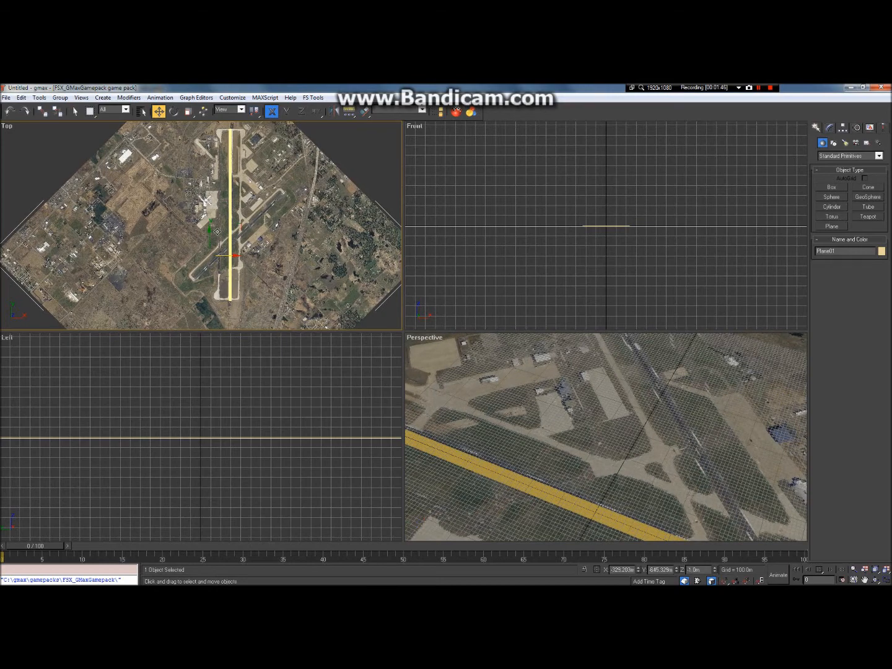
pyautogui.scroll(2, 227, 243)
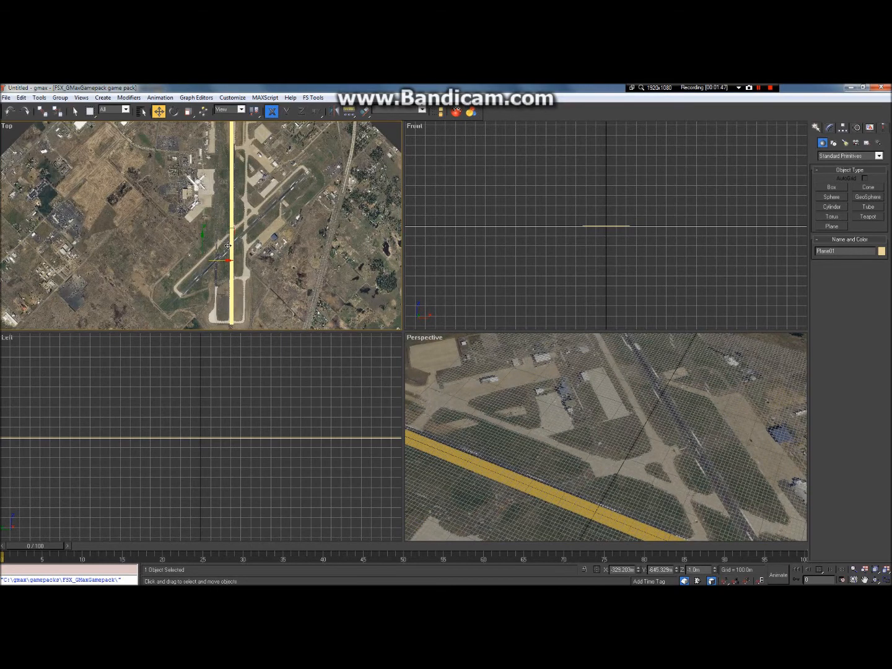
pyautogui.click(174, 111)
pyautogui.scroll(2, 235, 248)
pyautogui.scroll(3, 241, 246)
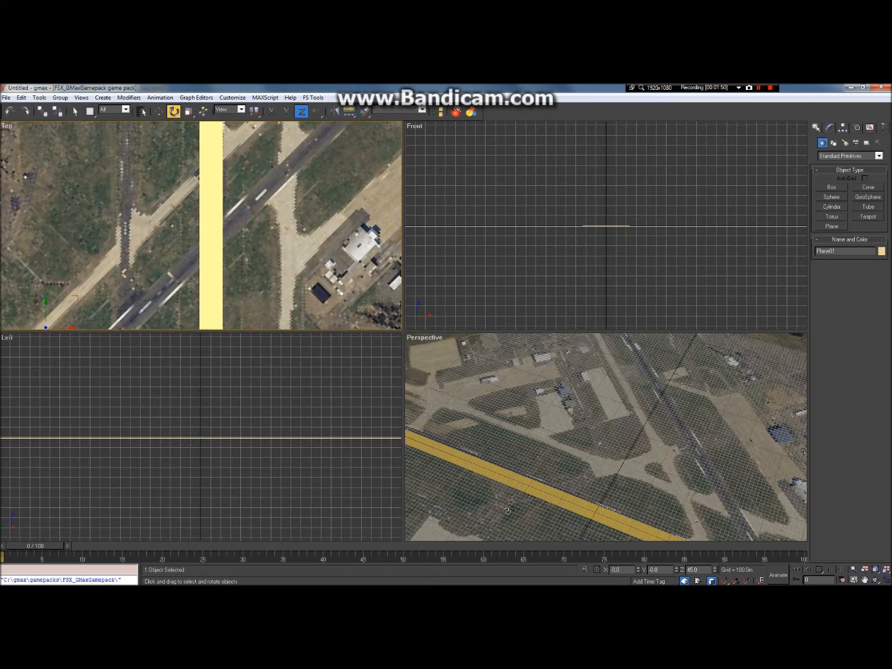
pyautogui.click(881, 581)
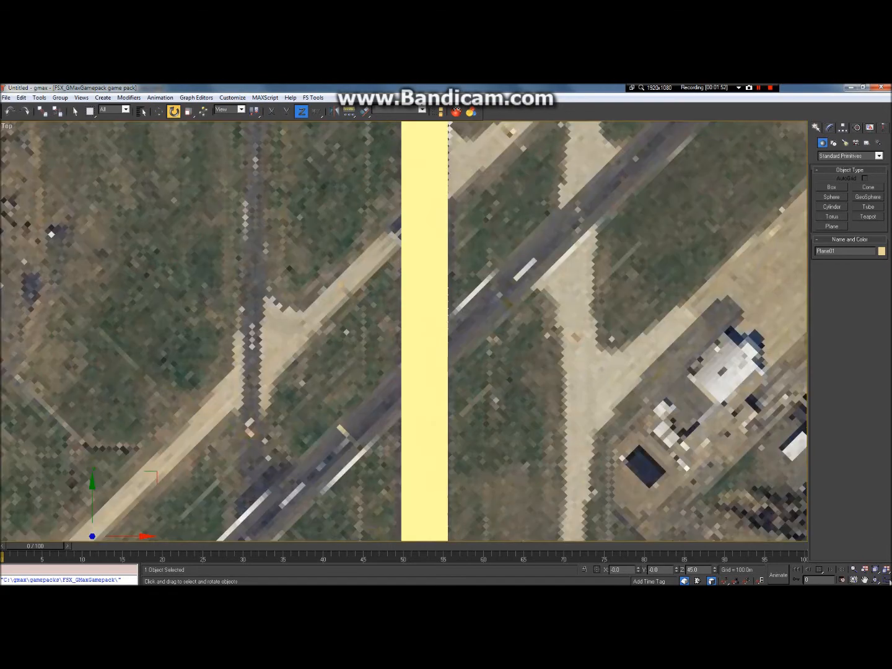
pyautogui.click(865, 580)
pyautogui.moveTo(491, 278); pyautogui.dragTo(490, 461)
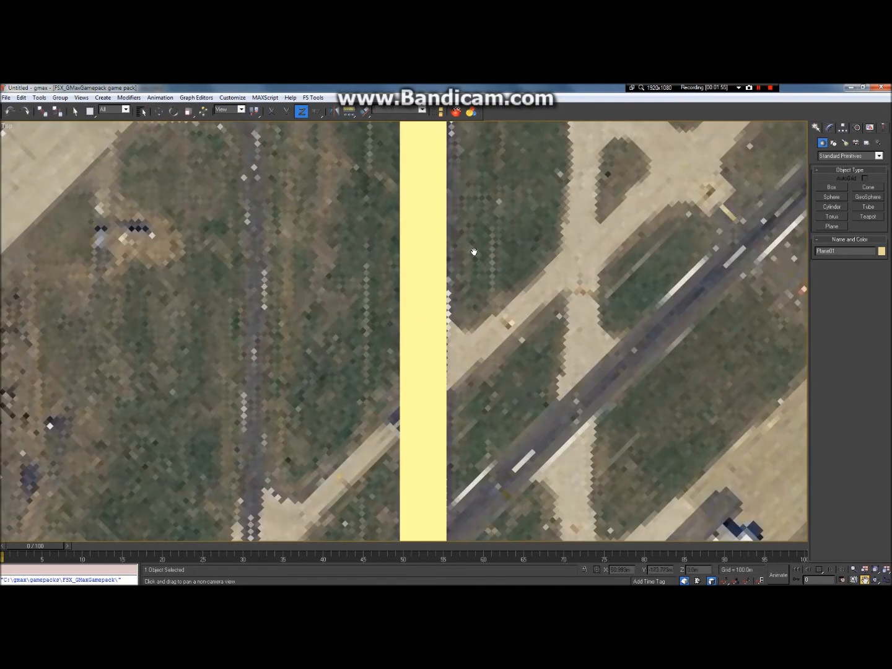
pyautogui.moveTo(471, 195); pyautogui.dragTo(474, 482)
pyautogui.moveTo(468, 323); pyautogui.dragTo(464, 348)
pyautogui.scroll(-7, 460, 377)
# Rotate the ground plane about Z to 45.8 degrees so its runway runs parallel to the strip.
pyautogui.click(173, 111)
pyautogui.moveTo(365, 426); pyautogui.dragTo(372, 425)
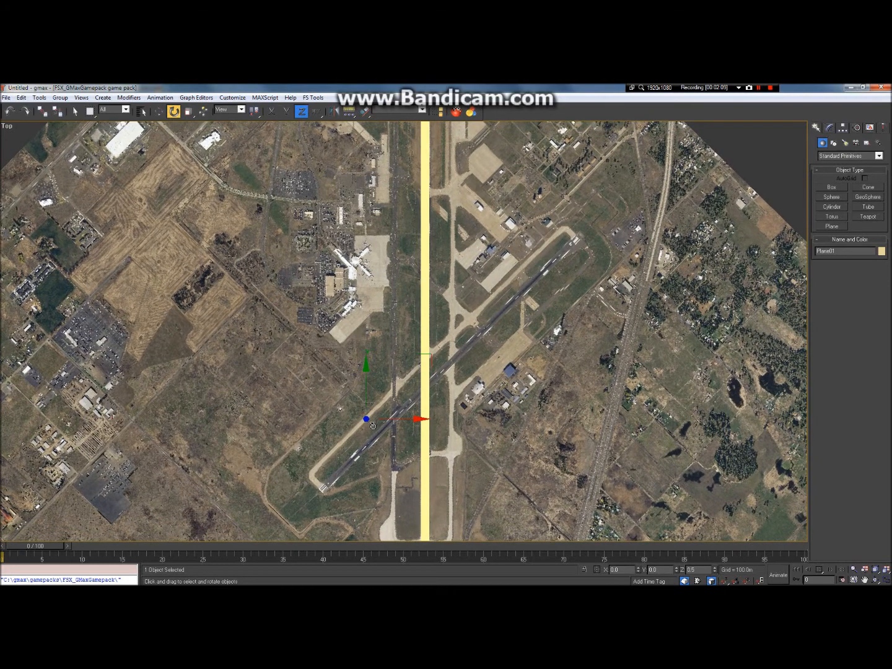
pyautogui.moveTo(371, 426); pyautogui.dragTo(372, 423)
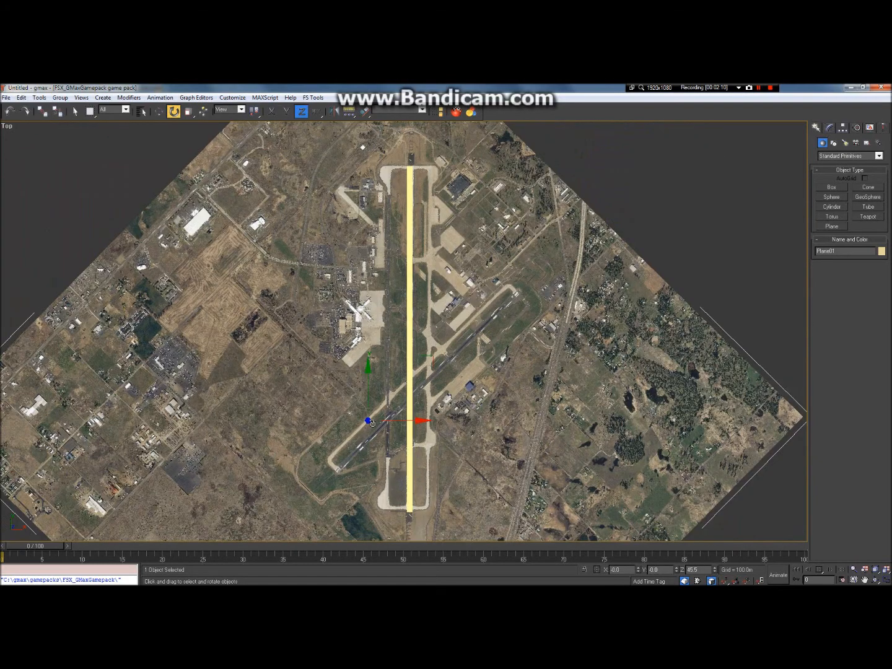
pyautogui.scroll(3, 374, 423)
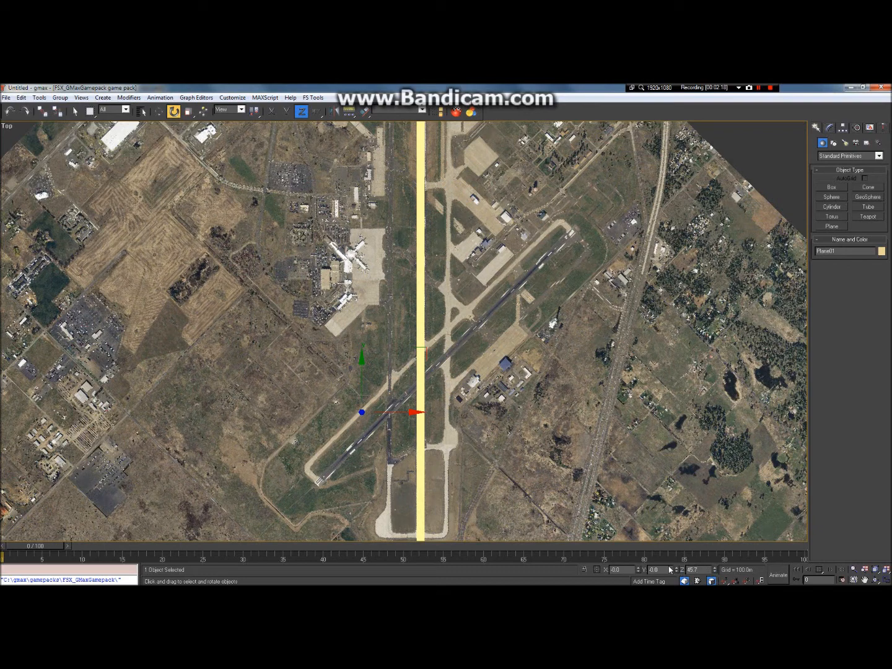
pyautogui.press('Tab')
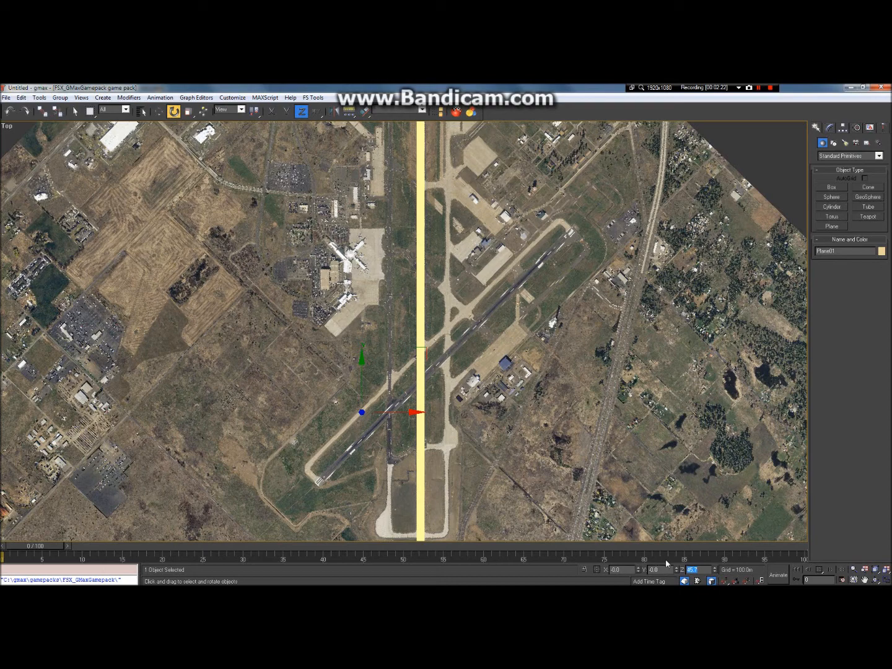
pyautogui.click(702, 570)
pyautogui.press('Return')
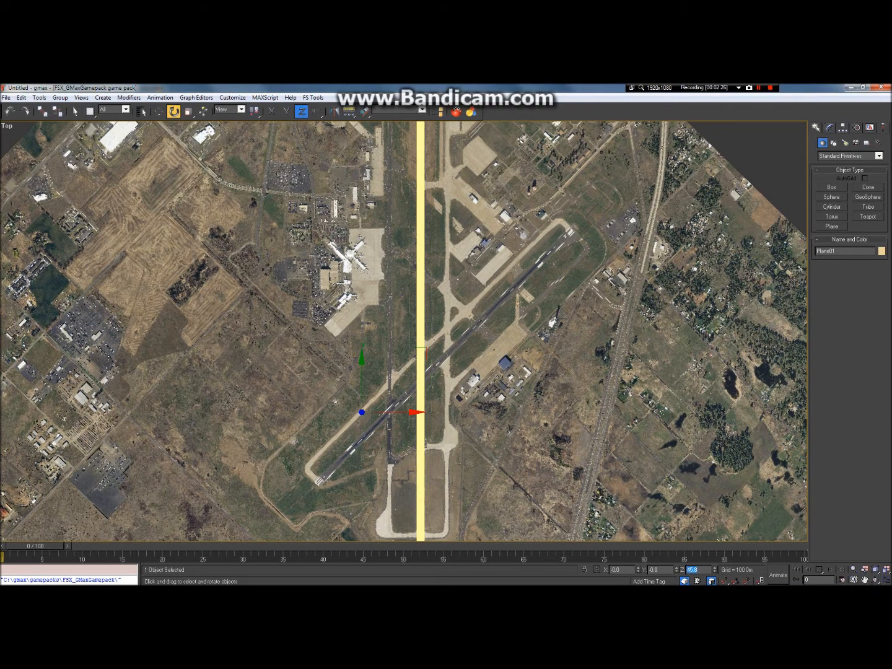
# Move the ground plane along Y to about -659.9 m to line up the runway ends with the strip.
pyautogui.click(865, 580)
pyautogui.moveTo(445, 350); pyautogui.dragTo(445, 286)
pyautogui.moveTo(426, 401); pyautogui.dragTo(434, 568)
pyautogui.scroll(-4, 366, 307)
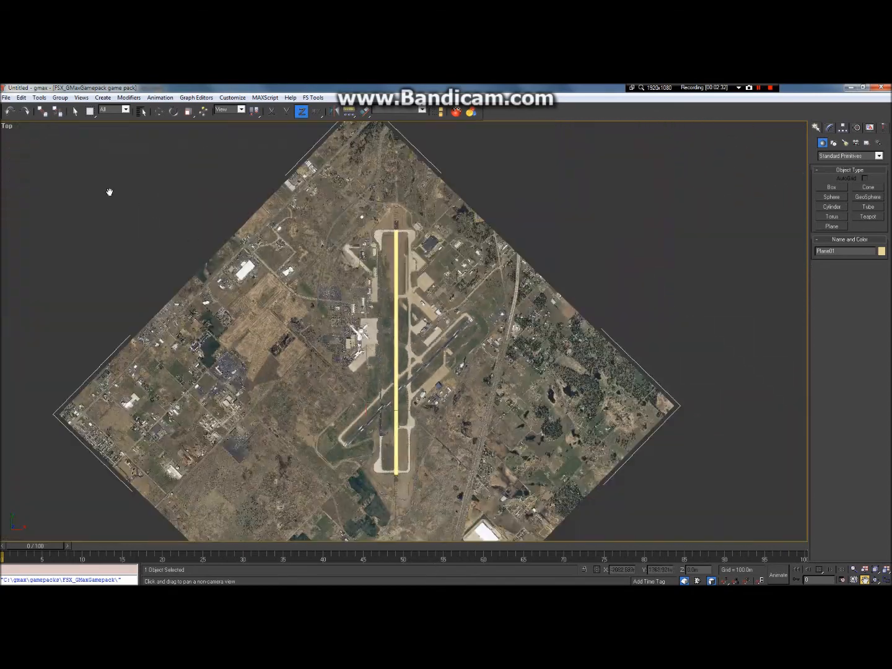
pyautogui.click(75, 110)
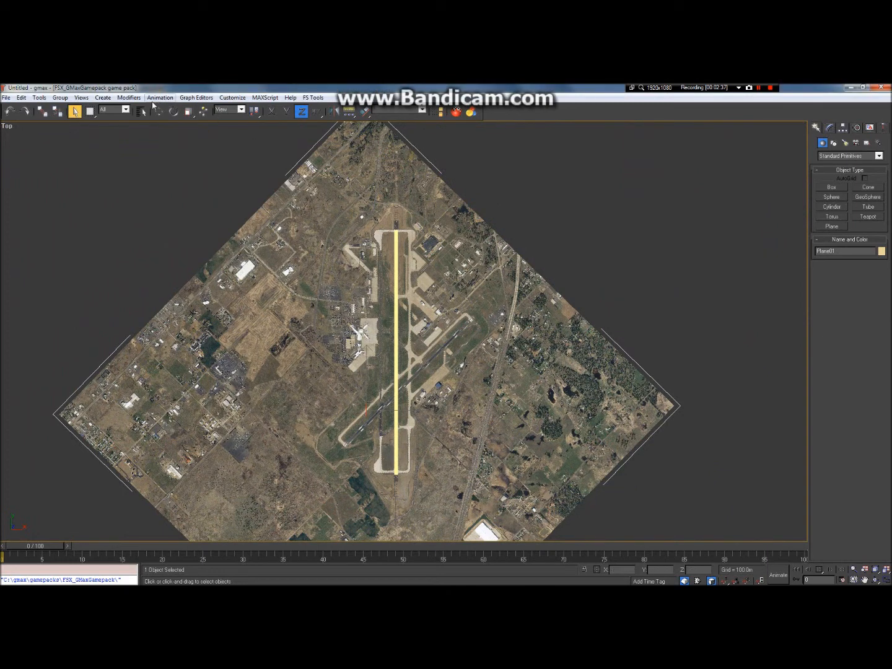
pyautogui.click(160, 113)
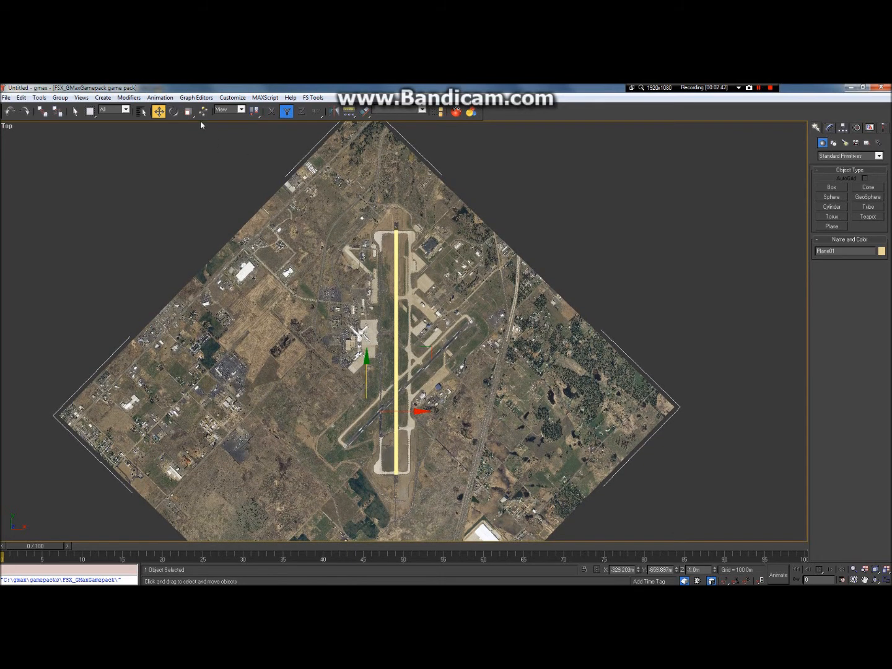
# Scale the ground plane uniformly to about 492.6% and compare the runway ends with the strip.
pyautogui.click(189, 114)
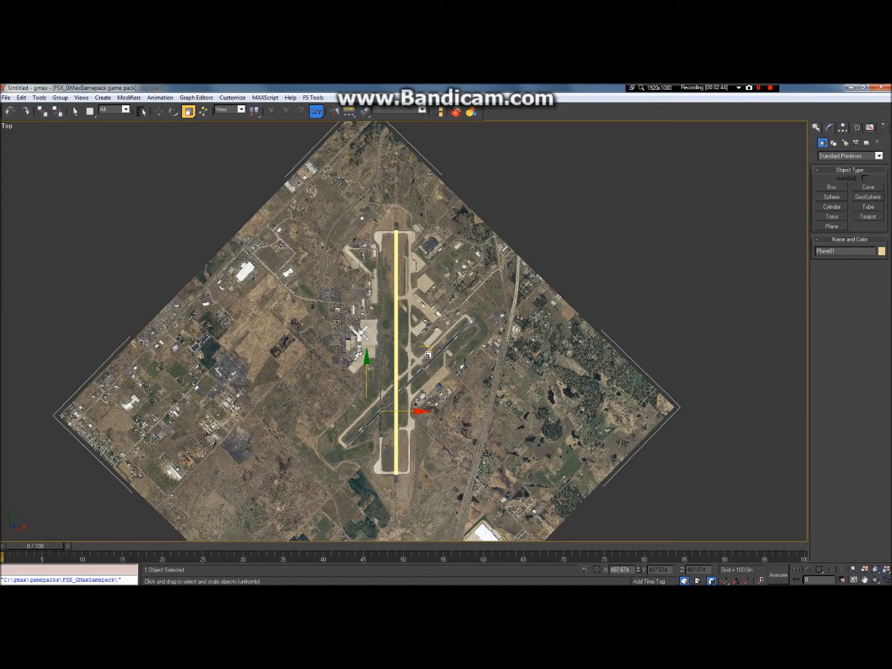
pyautogui.moveTo(434, 355); pyautogui.dragTo(433, 354)
pyautogui.scroll(4, 387, 400)
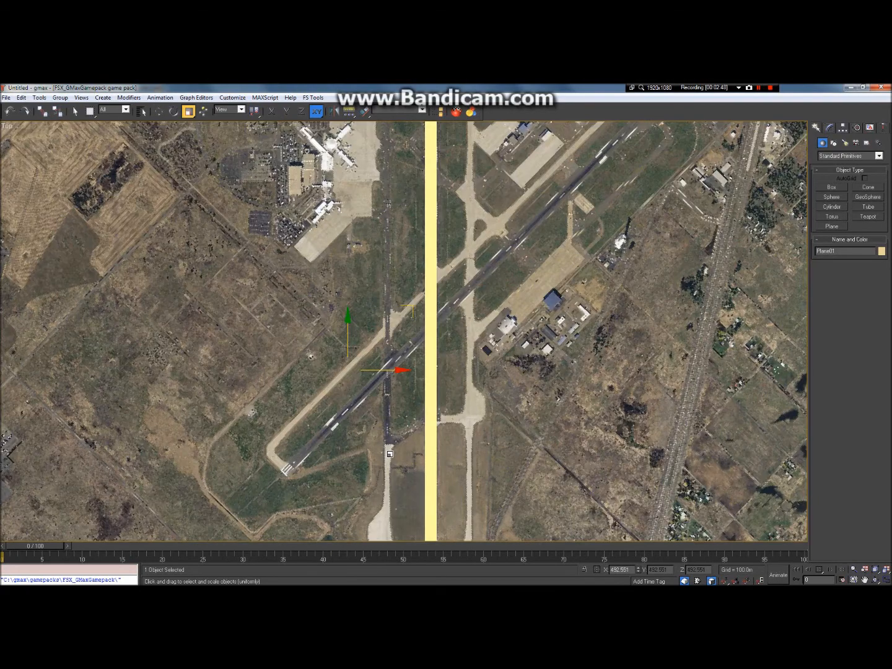
pyautogui.scroll(-4, 389, 454)
pyautogui.scroll(4, 416, 339)
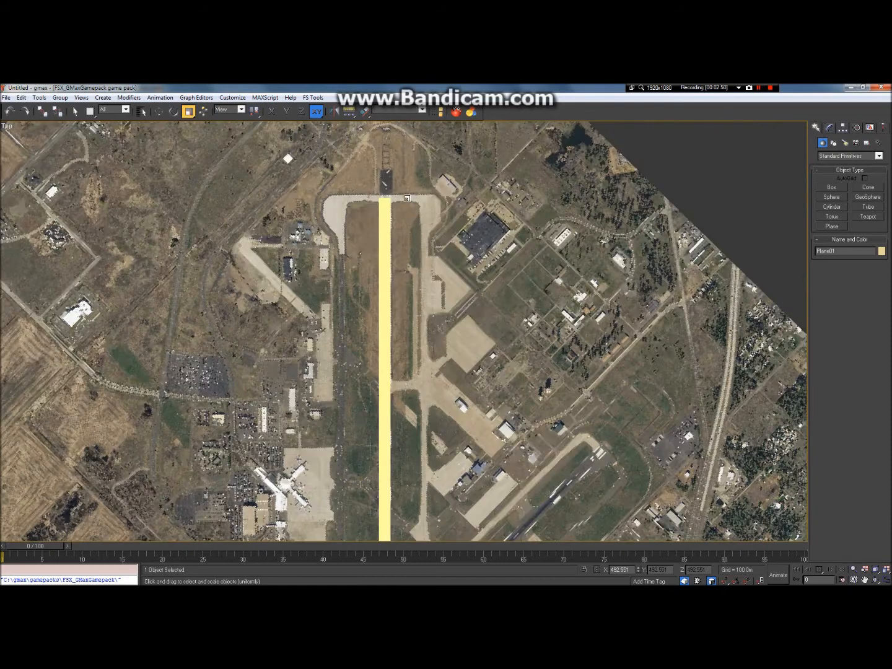
pyautogui.scroll(-3, 406, 198)
pyautogui.scroll(3, 417, 458)
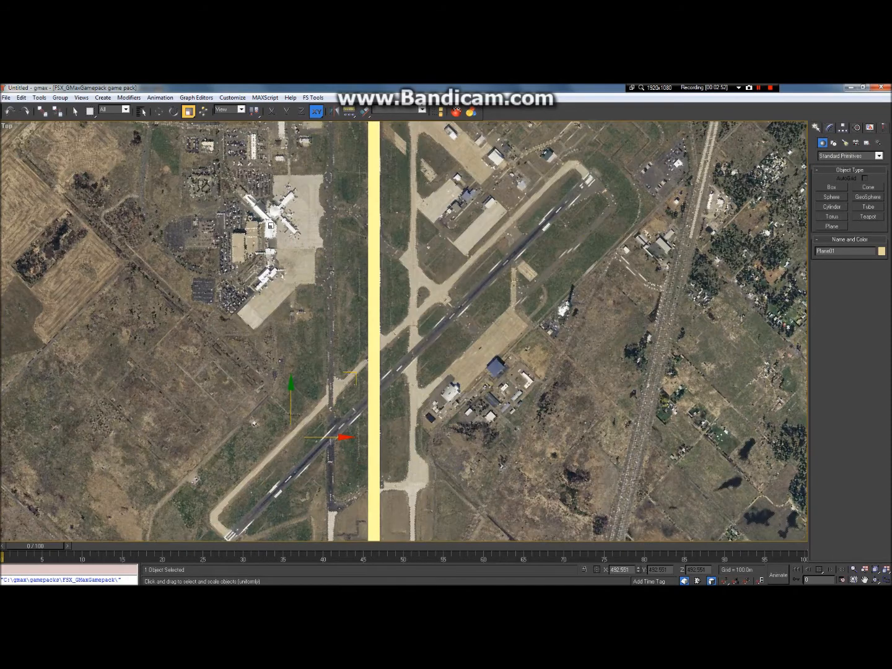
# Shift the ground plane to about Y -663.1 m and fine-tune its X position to about -332.2 m, centring the runway under the strip.
pyautogui.click(159, 111)
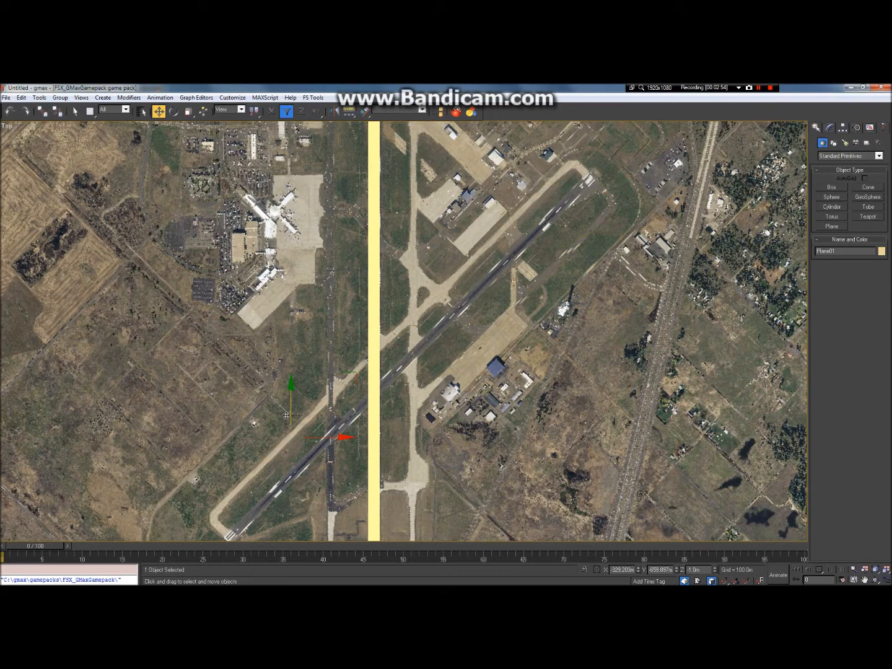
pyautogui.scroll(-3, 288, 416)
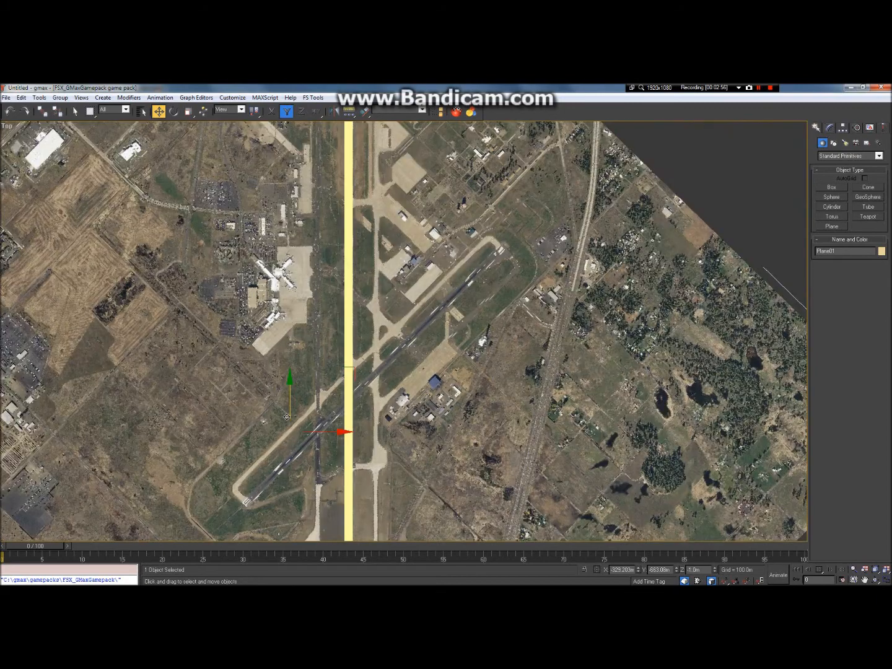
pyautogui.click(639, 567)
pyautogui.click(638, 567)
pyautogui.click(638, 567)
pyautogui.click(638, 567)
pyautogui.click(638, 568)
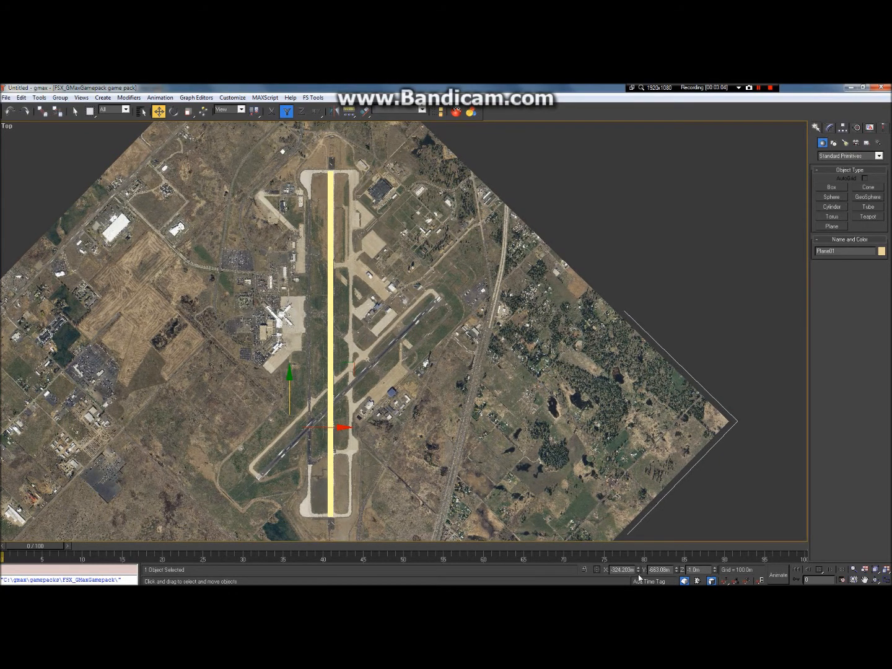
pyautogui.click(639, 572)
pyautogui.click(639, 573)
pyautogui.click(639, 572)
pyautogui.click(639, 572)
pyautogui.click(639, 572)
pyautogui.click(639, 573)
pyautogui.click(638, 573)
pyautogui.click(639, 573)
pyautogui.click(639, 572)
pyautogui.click(639, 572)
pyautogui.click(639, 573)
pyautogui.click(639, 572)
pyautogui.click(639, 573)
pyautogui.click(638, 572)
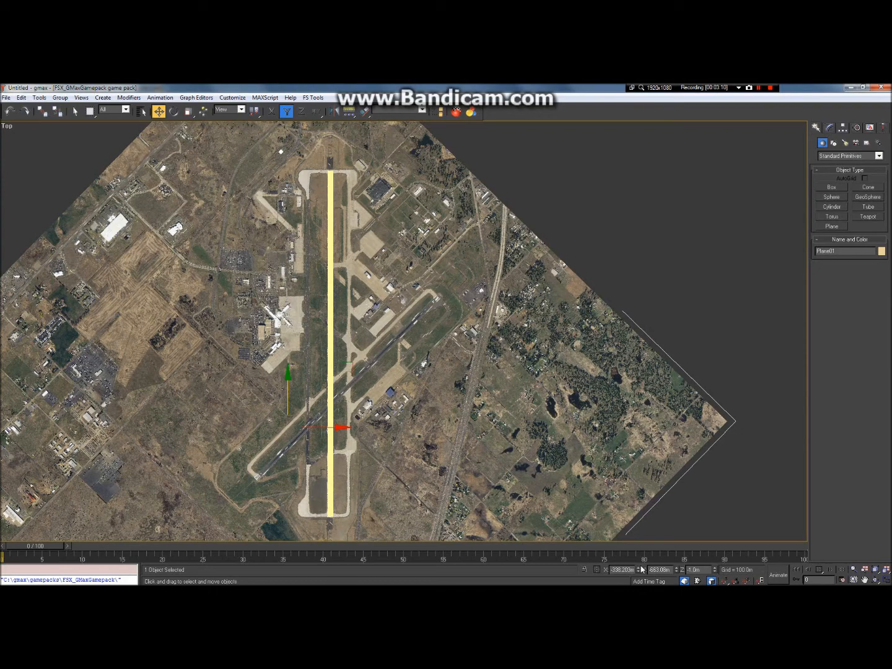
pyautogui.click(639, 567)
pyautogui.click(639, 568)
pyautogui.click(638, 568)
pyautogui.click(639, 568)
pyautogui.click(639, 567)
pyautogui.click(638, 567)
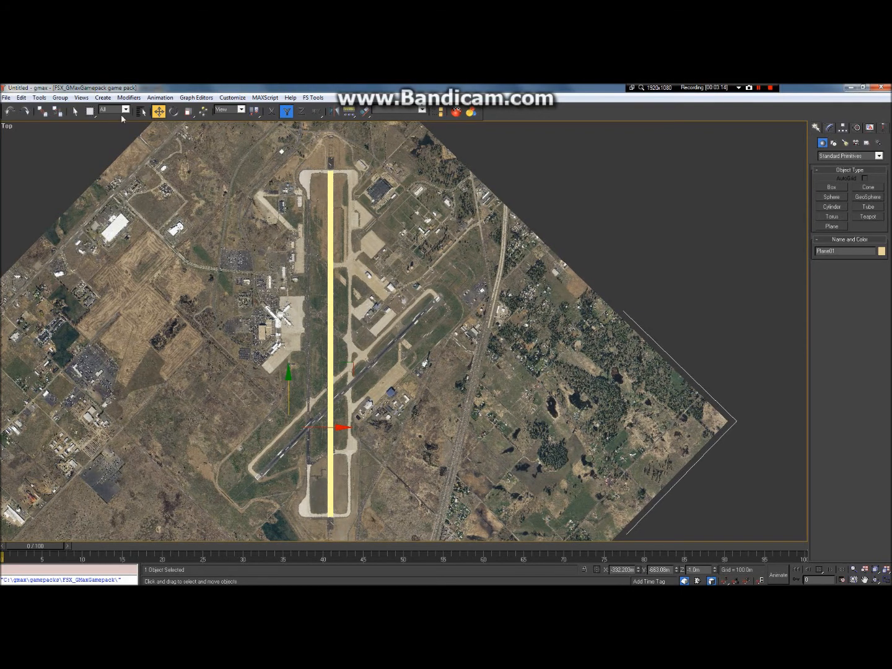
# Nudge the ground plane's Y position to about -658.1 m.
pyautogui.click(677, 568)
pyautogui.click(677, 568)
pyautogui.click(676, 568)
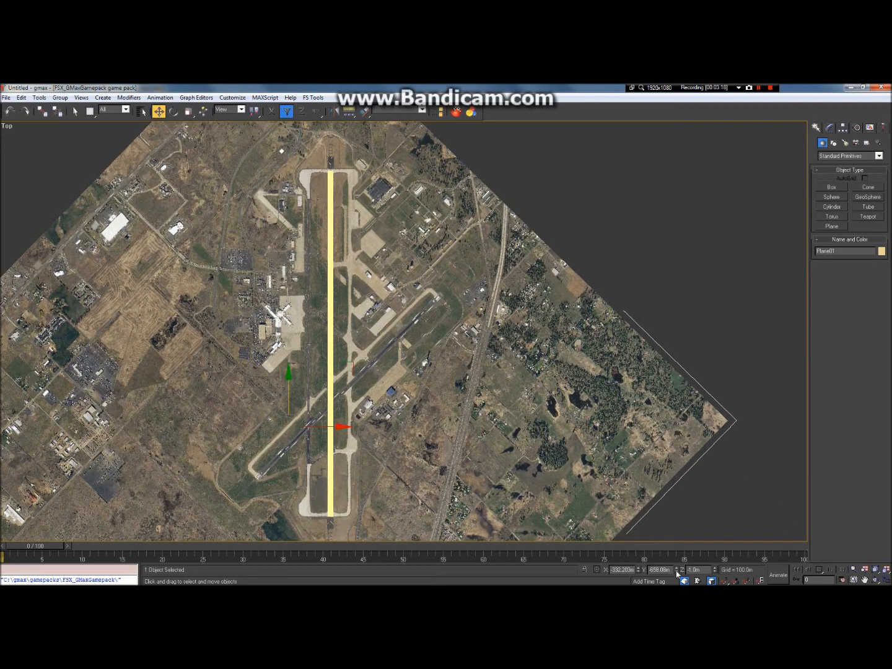
# Nudge the ground plane down along Y to about -666.1 m.
pyautogui.click(678, 572)
pyautogui.click(678, 572)
pyautogui.click(677, 572)
pyautogui.click(678, 572)
pyautogui.click(677, 572)
pyautogui.click(677, 572)
pyautogui.click(678, 572)
pyautogui.click(678, 572)
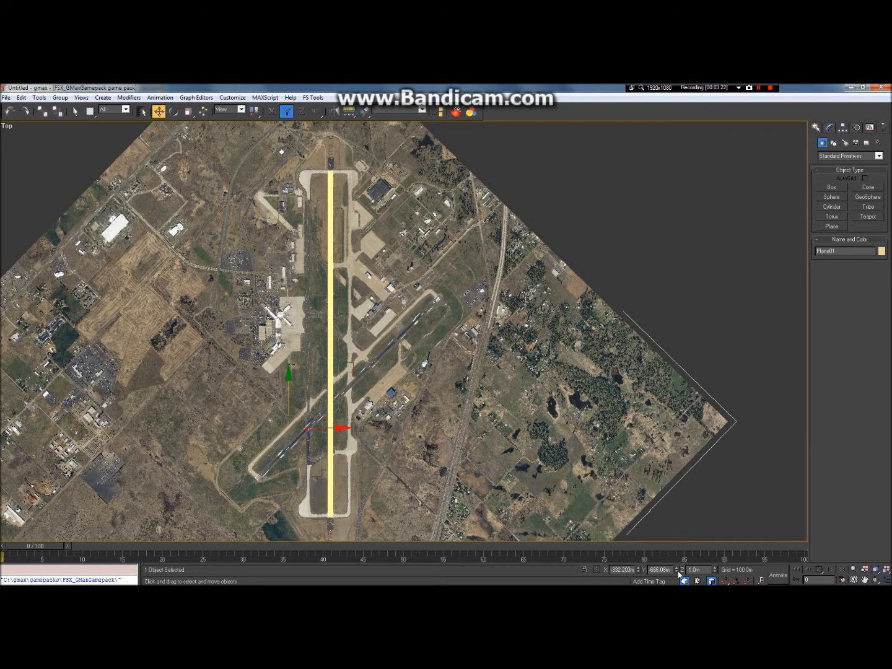
# Inspect both runway ends and the middle section of the ground image against the reference strip up close.
pyautogui.click(865, 579)
pyautogui.moveTo(301, 397); pyautogui.dragTo(328, 330)
pyautogui.scroll(5, 394, 412)
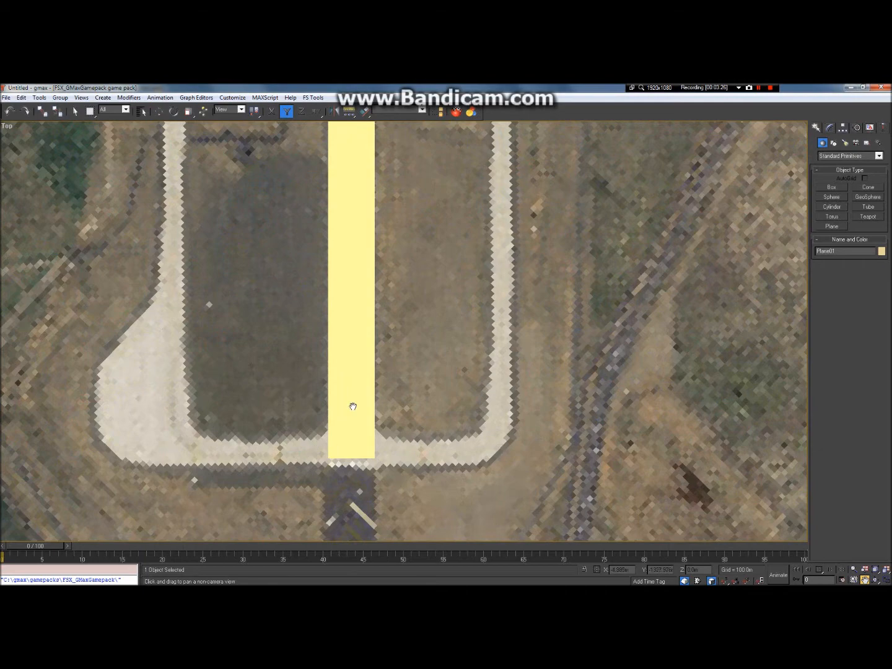
pyautogui.scroll(5, 286, 370)
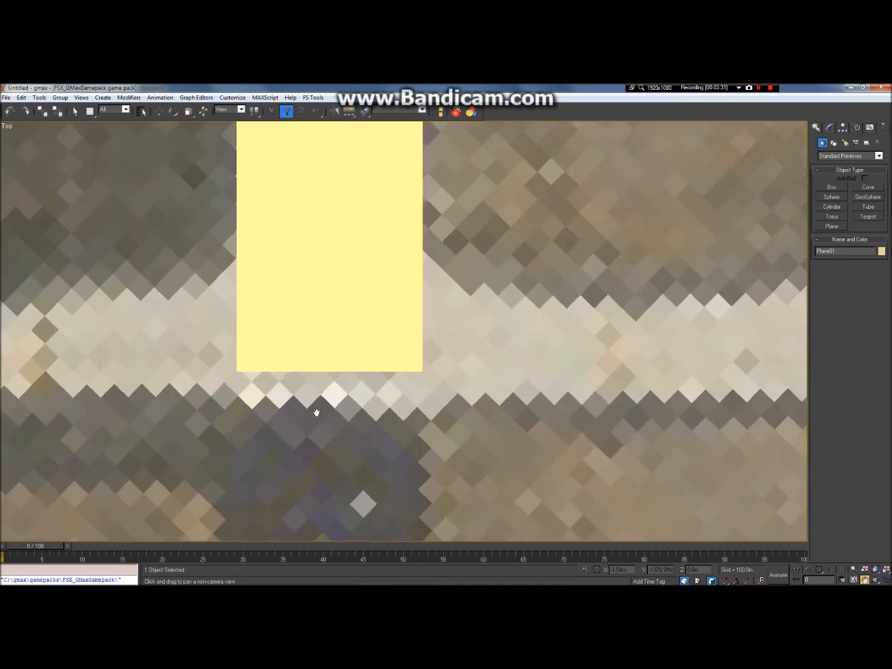
pyautogui.scroll(-10, 321, 391)
pyautogui.scroll(-3, 338, 293)
pyautogui.scroll(10, 397, 241)
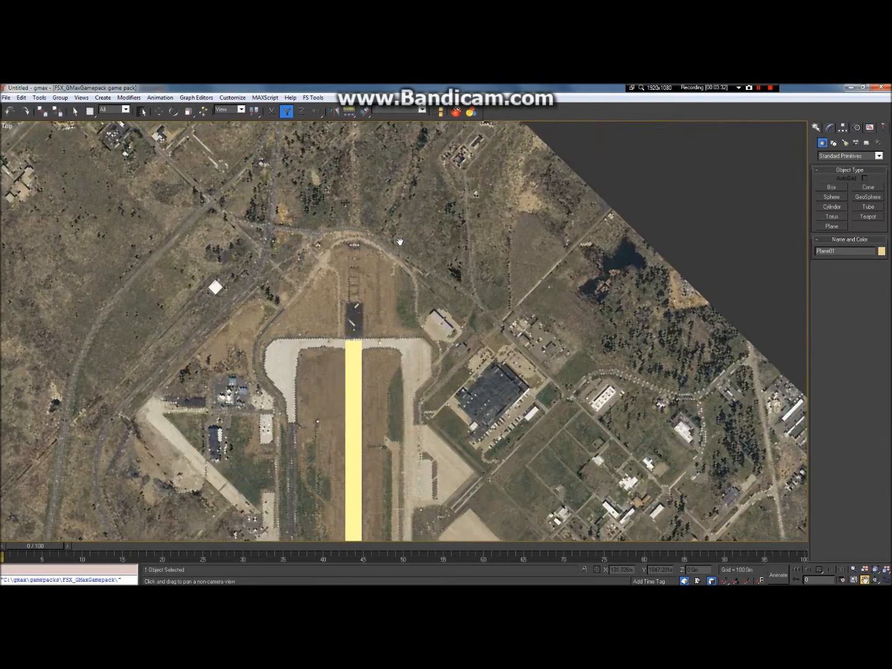
pyautogui.scroll(-10, 390, 290)
pyautogui.scroll(8, 296, 338)
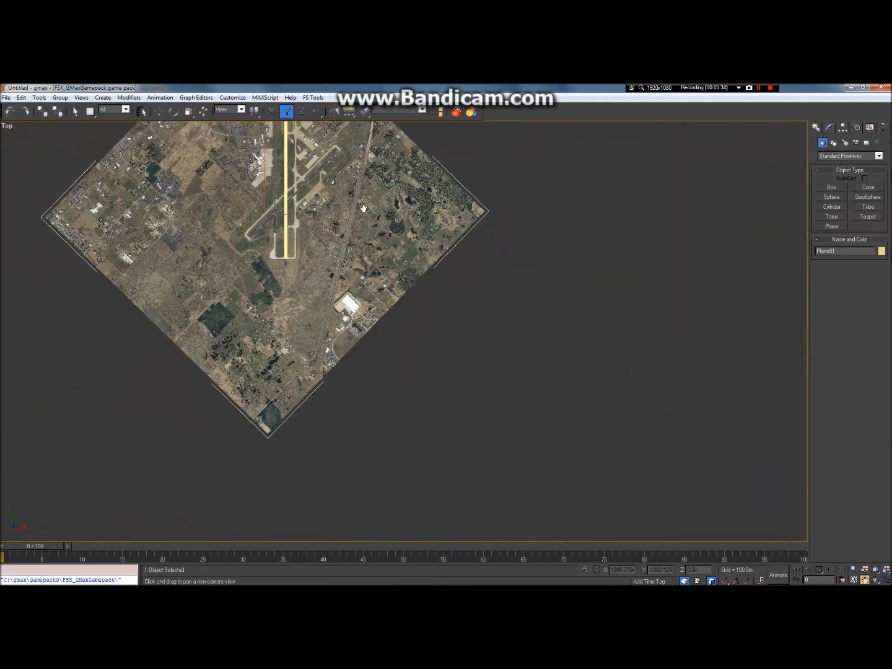
pyautogui.scroll(5, 296, 337)
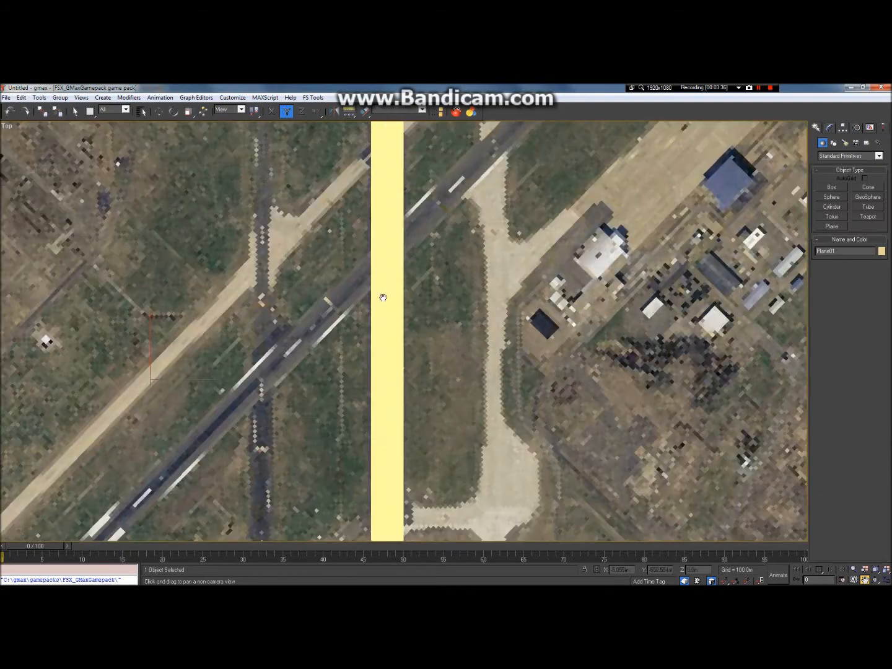
pyautogui.scroll(3, 382, 295)
# Try scaling the ground plane uniformly down to about 487.7% and compare the runway with the reference strip.
pyautogui.click(188, 110)
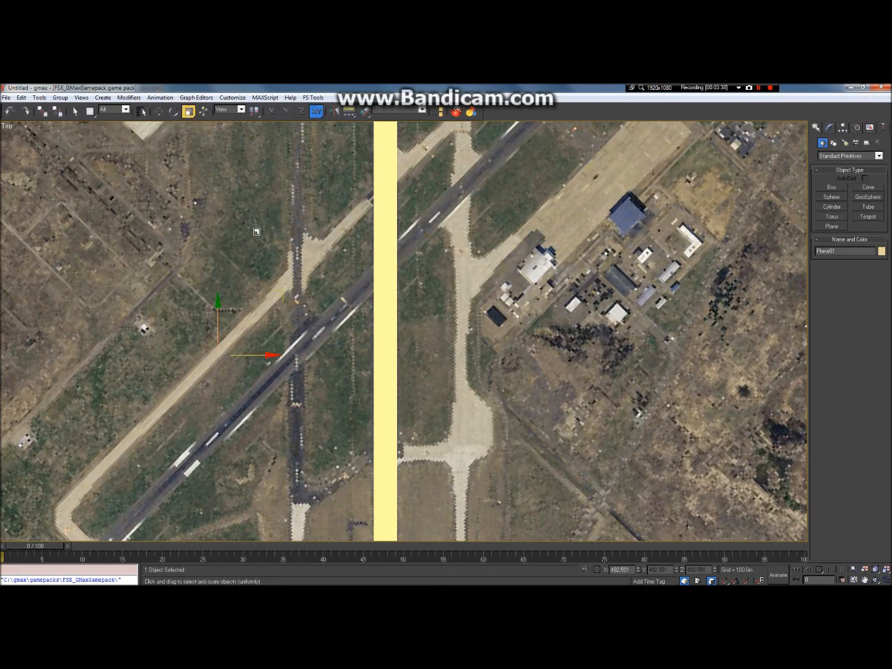
pyautogui.moveTo(279, 296); pyautogui.dragTo(333, 347)
pyautogui.scroll(-6, 333, 346)
pyautogui.scroll(6, 366, 236)
pyautogui.scroll(-4, 369, 234)
pyautogui.scroll(-5, 370, 235)
pyautogui.scroll(4, 373, 294)
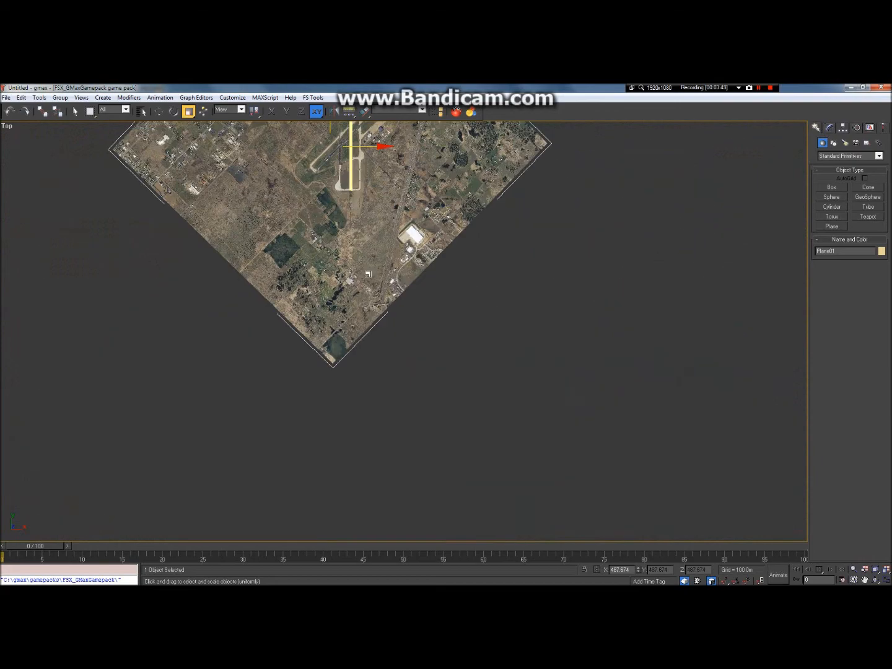
pyautogui.scroll(6, 356, 171)
pyautogui.scroll(-5, 375, 257)
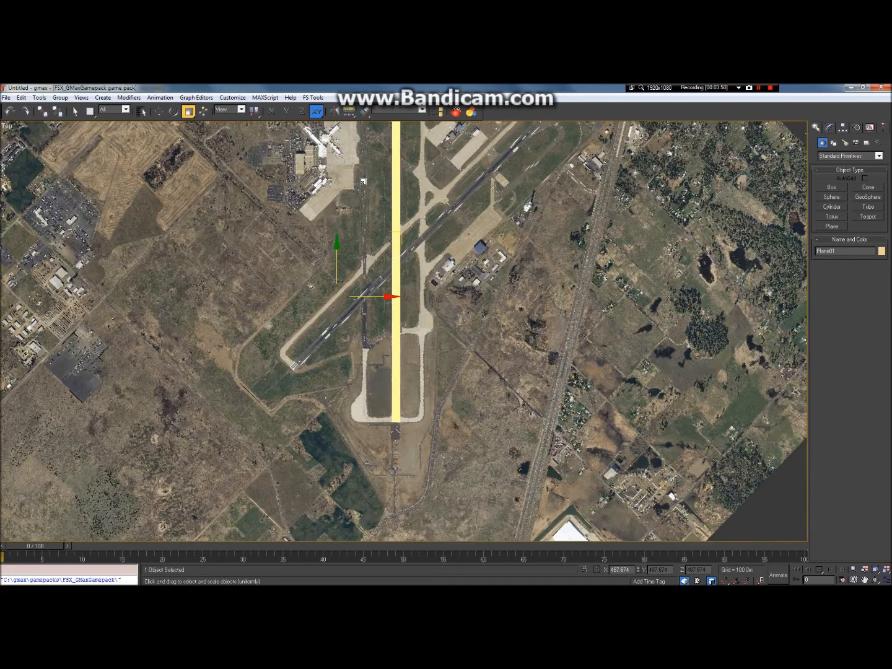
pyautogui.scroll(7, 397, 347)
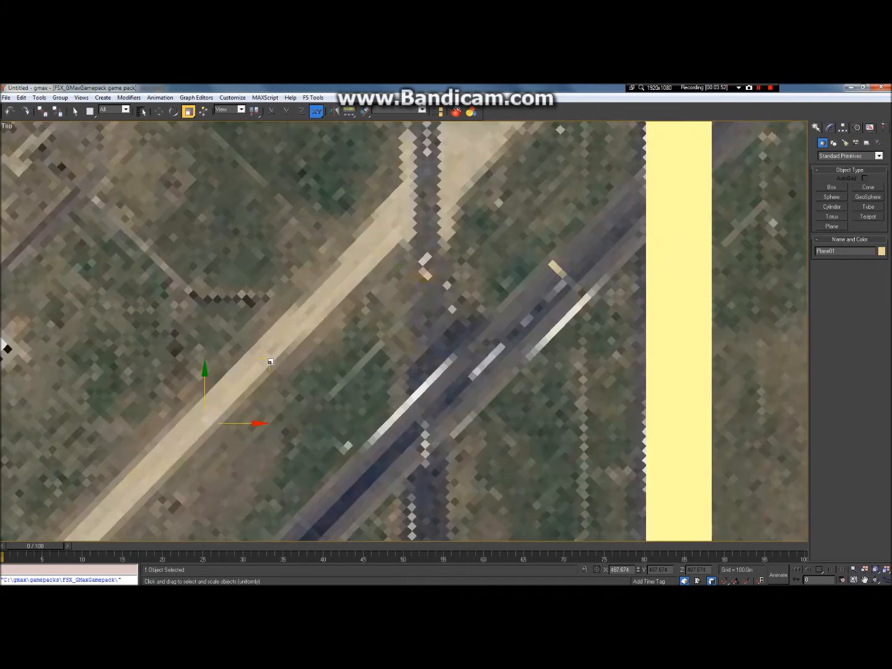
# Scale the ground plane uniformly by 101%, back to about 492.6%, and check the runway against the strip.
pyautogui.moveTo(272, 359); pyautogui.dragTo(271, 362)
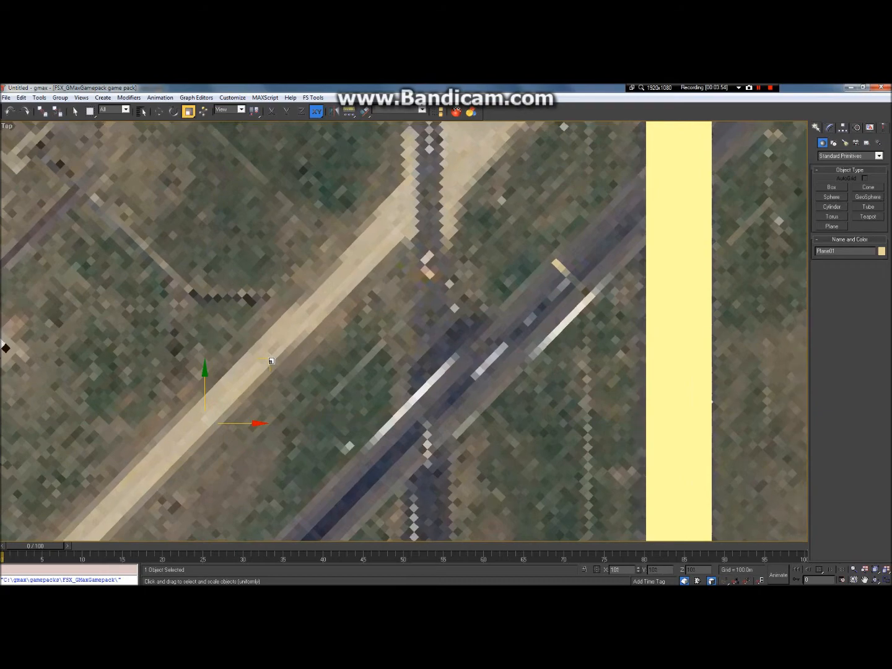
pyautogui.scroll(-6, 596, 353)
pyautogui.scroll(2, 632, 186)
pyautogui.scroll(4, 537, 282)
pyautogui.scroll(-6, 619, 252)
pyautogui.scroll(6, 618, 429)
pyautogui.scroll(-3, 646, 397)
pyautogui.scroll(-1, 645, 397)
pyautogui.scroll(3, 619, 265)
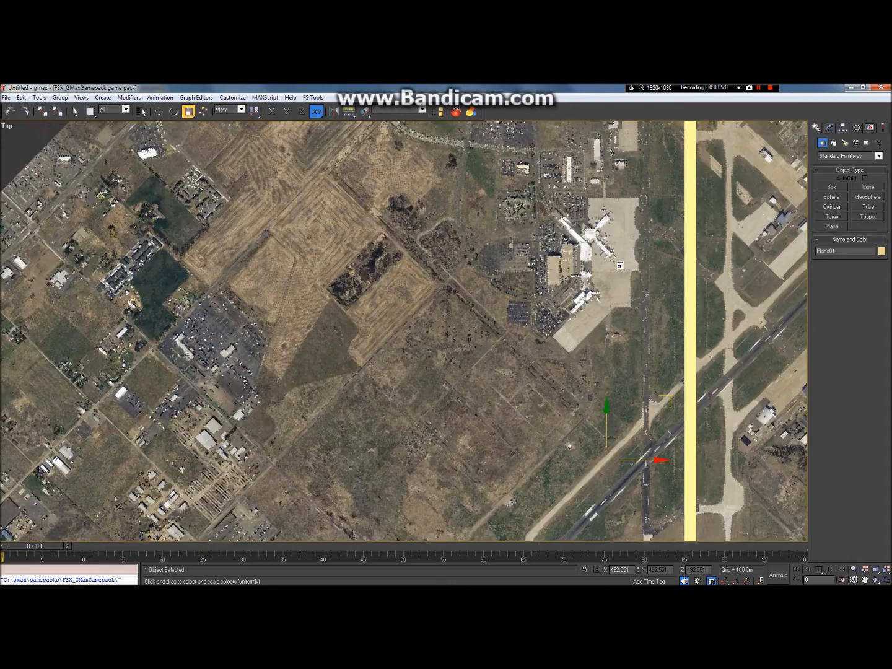
# Reduce the ground plane's uniform scale to about 492.35% and check the runway along the full strip.
pyautogui.scroll(2, 637, 308)
pyautogui.scroll(-3, 507, 294)
pyautogui.scroll(2, 593, 399)
pyautogui.scroll(1, 539, 354)
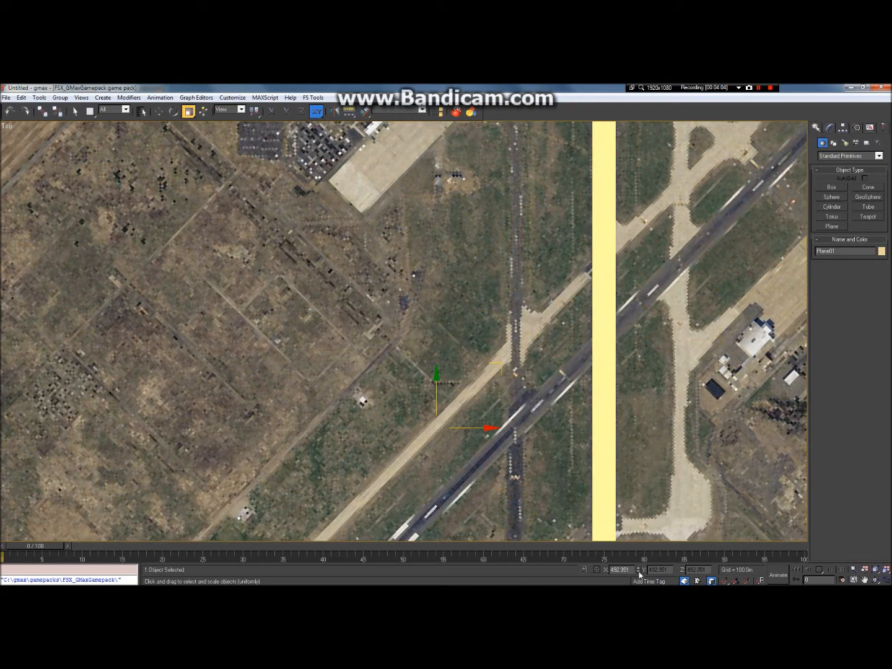
pyautogui.click(865, 580)
pyautogui.scroll(-5, 554, 455)
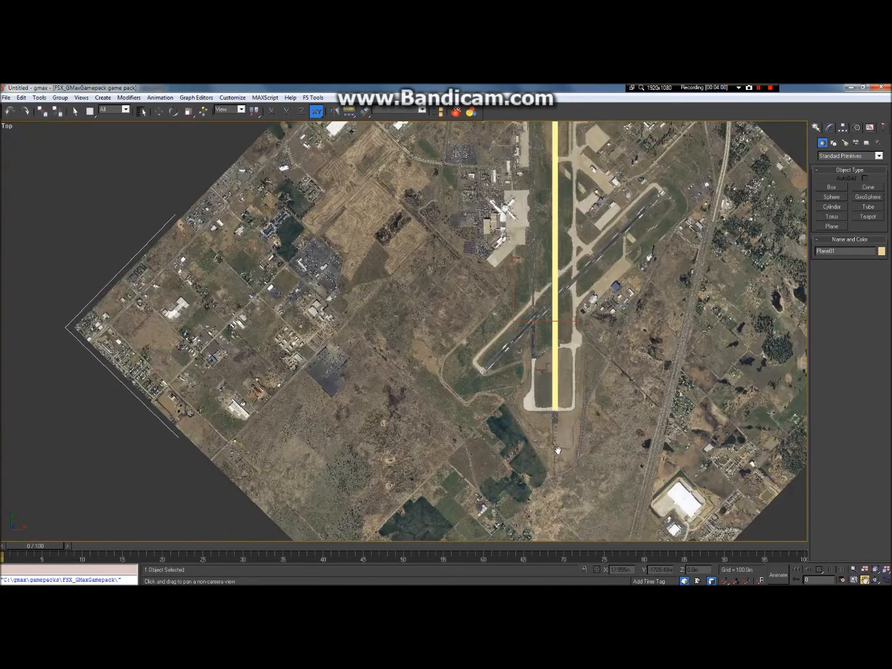
pyautogui.scroll(5, 560, 409)
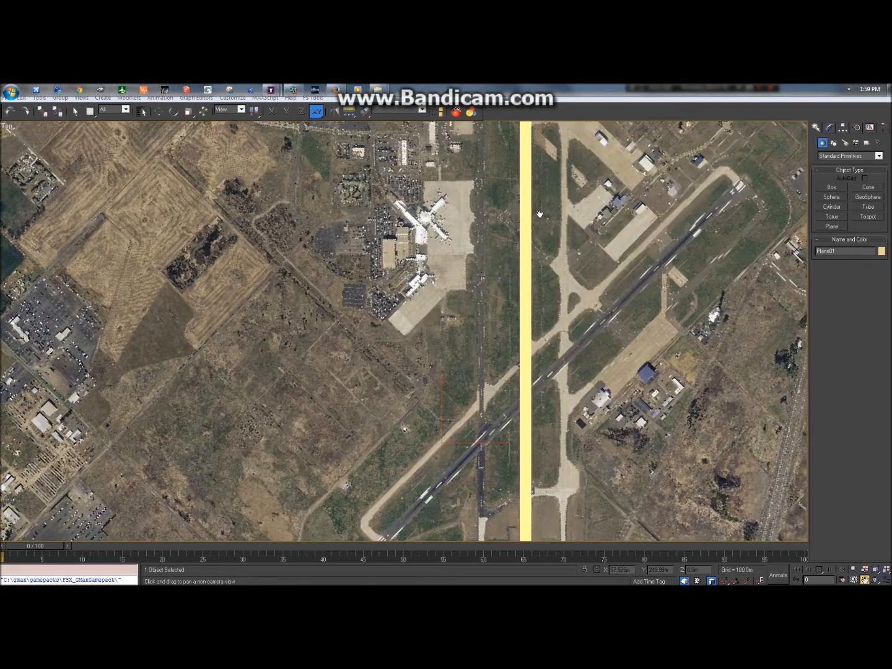
pyautogui.moveTo(540, 214); pyautogui.dragTo(565, 476)
pyautogui.moveTo(556, 264); pyautogui.dragTo(548, 337)
pyautogui.moveTo(628, 397); pyautogui.dragTo(493, 176)
# Lower the ground plane's uniform scale to about 492.25% and compare both runway ends with the strip.
pyautogui.click(188, 110)
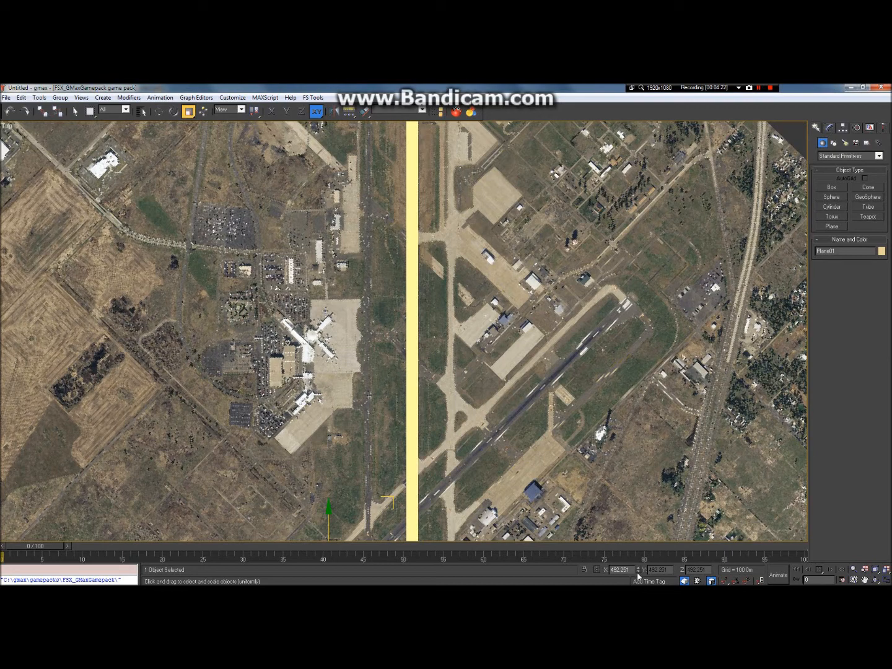
pyautogui.click(865, 579)
pyautogui.moveTo(440, 368); pyautogui.dragTo(464, 120)
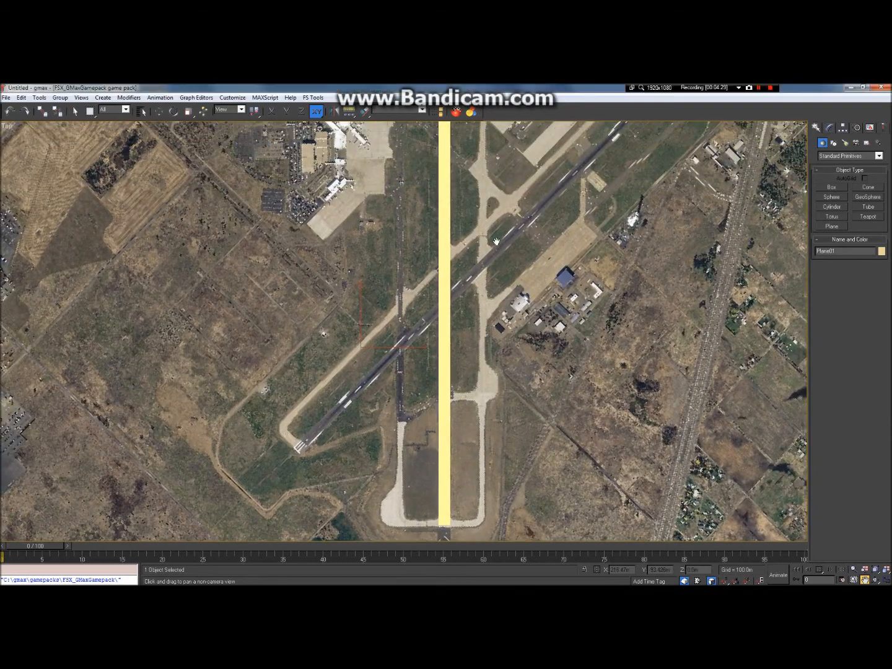
pyautogui.moveTo(494, 163); pyautogui.dragTo(496, 310)
pyautogui.moveTo(494, 230); pyautogui.dragTo(469, 378)
pyautogui.scroll(4, 458, 158)
pyautogui.moveTo(421, 211); pyautogui.dragTo(433, 378)
pyautogui.scroll(3, 397, 233)
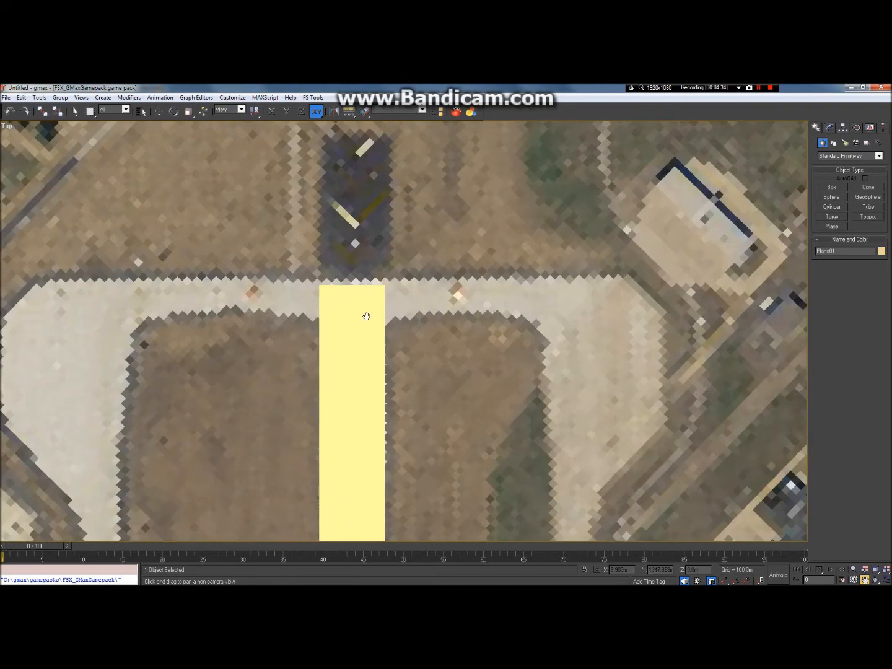
# Review the whole ground plane and the northern runway end for alignment with the reference strip.
pyautogui.scroll(-11, 448, 375)
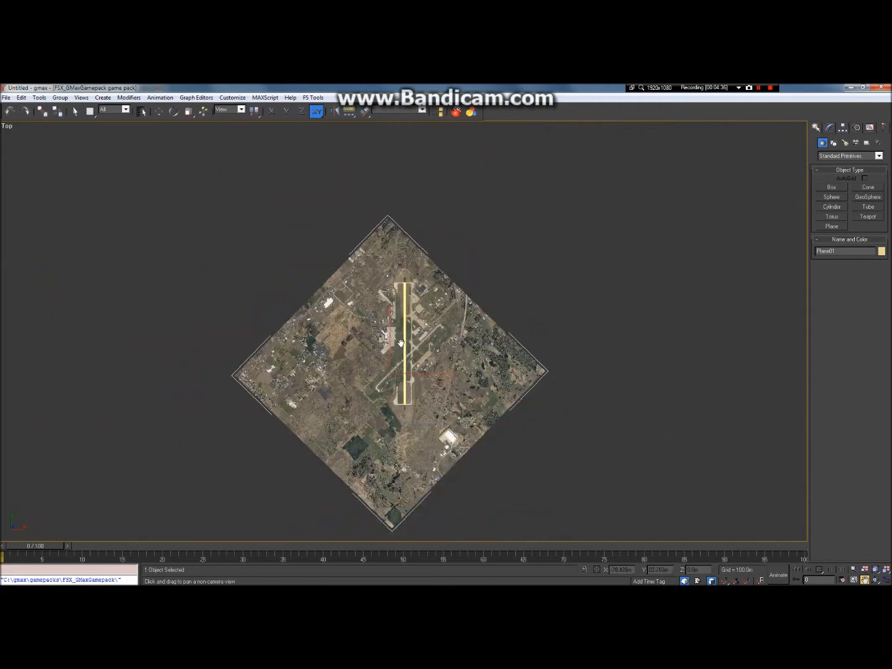
pyautogui.scroll(4, 437, 360)
pyautogui.scroll(-4, 437, 360)
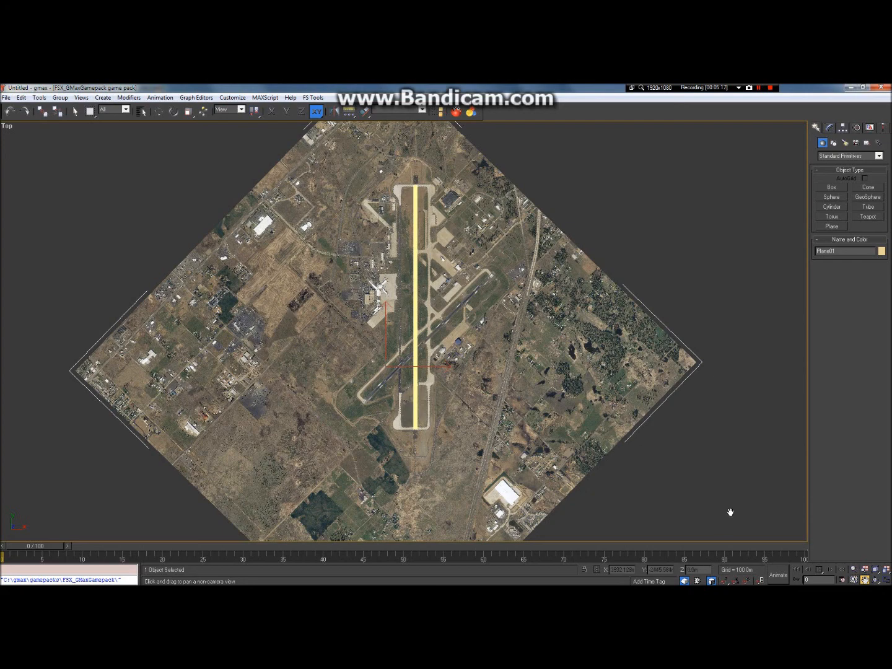
pyautogui.moveTo(471, 334); pyautogui.dragTo(548, 370)
pyautogui.scroll(3, 549, 370)
pyautogui.moveTo(403, 291); pyautogui.dragTo(444, 489)
pyautogui.moveTo(453, 253); pyautogui.dragTo(475, 402)
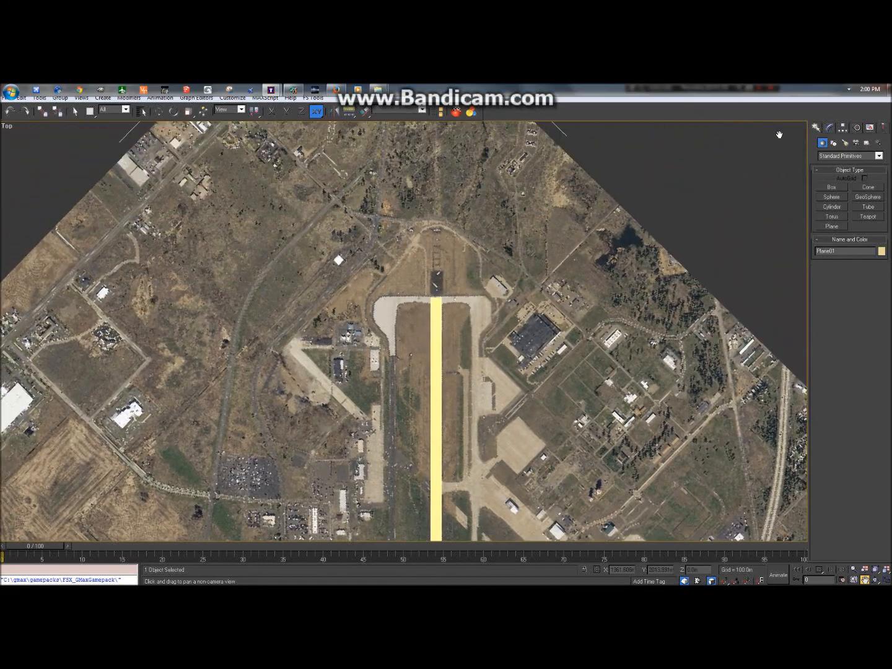